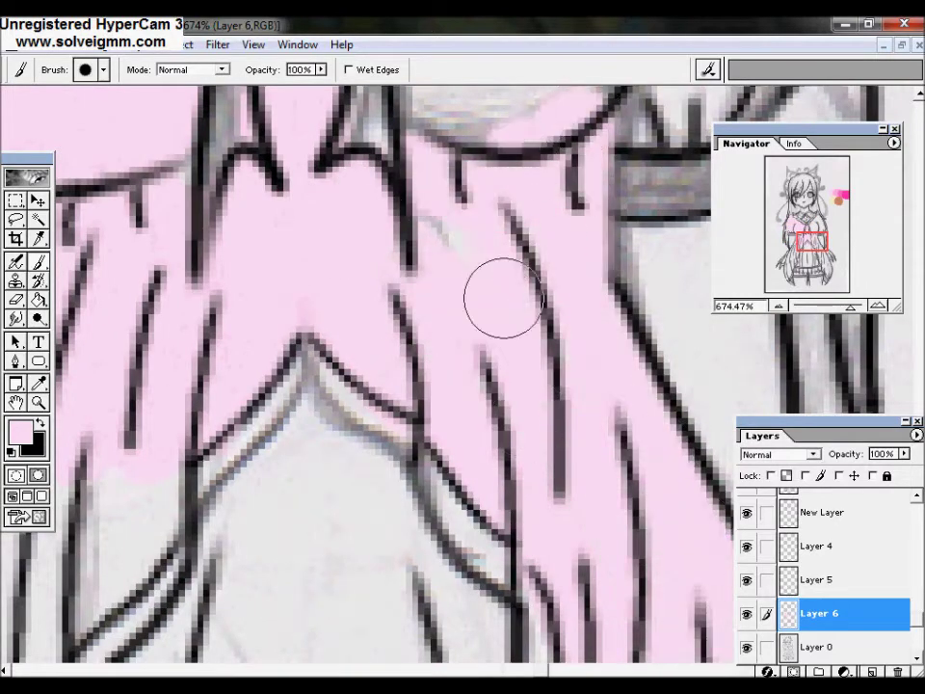
Paint the right overskirt panel of the dress light pink on Layer 6, down to the hem.
{"action": "scroll", "coordinate": [443, 193], "scroll_direction": "down", "scroll_amount": 5}
{"action": "mouse_move", "coordinate": [363, 233]}
{"action": "left_mouse_down"}
{"action": "mouse_move", "coordinate": [409, 432]}
{"action": "mouse_move", "coordinate": [429, 499]}
{"action": "mouse_move", "coordinate": [500, 466]}
{"action": "left_mouse_up"}
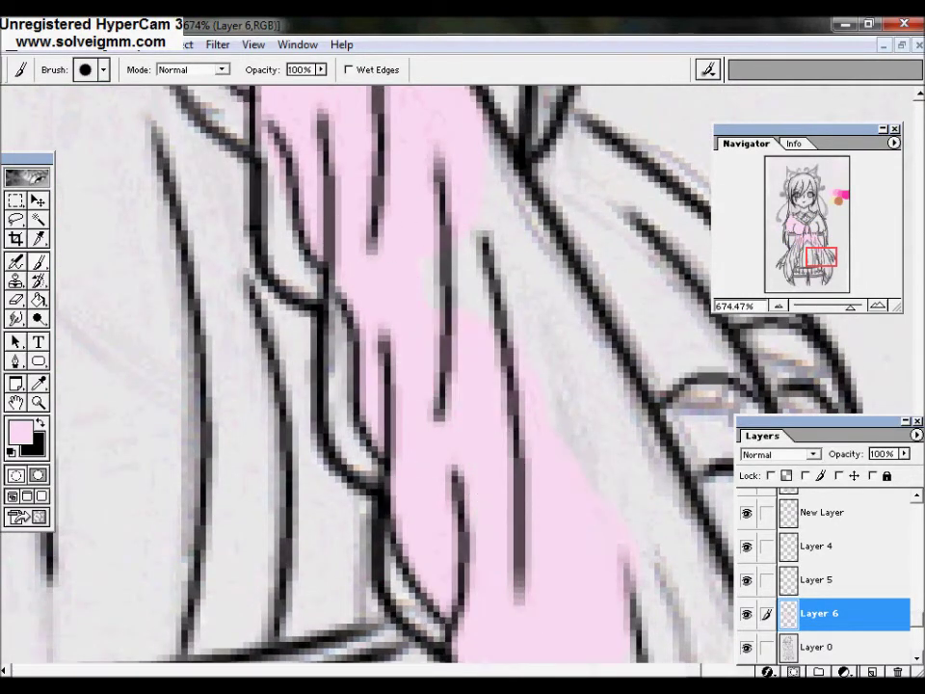
{"action": "left_click_drag", "start_coordinate": [561, 334], "coordinate": [571, 450]}
{"action": "left_click_drag", "start_coordinate": [833, 254], "coordinate": [841, 267]}
{"action": "left_click_drag", "start_coordinate": [414, 434], "coordinate": [411, 293]}
Fill the right side of the bodice and the right puff sleeve with light pink.
{"action": "left_click_drag", "start_coordinate": [825, 271], "coordinate": [818, 225]}
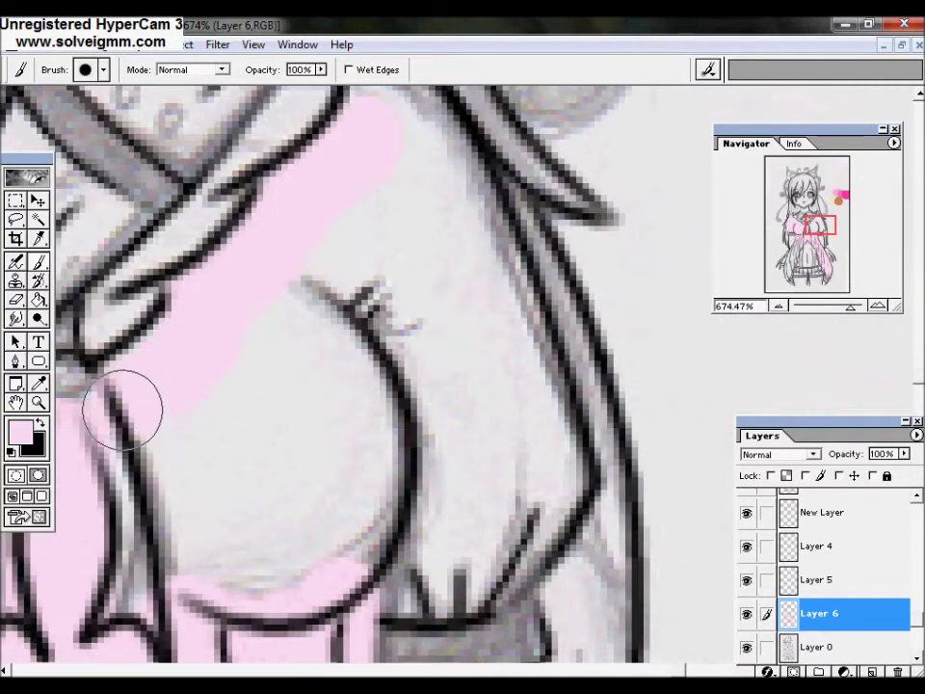
{"action": "mouse_move", "coordinate": [247, 365]}
{"action": "left_mouse_down"}
{"action": "mouse_move", "coordinate": [356, 584]}
{"action": "mouse_move", "coordinate": [515, 330]}
{"action": "mouse_move", "coordinate": [445, 548]}
{"action": "left_mouse_up"}
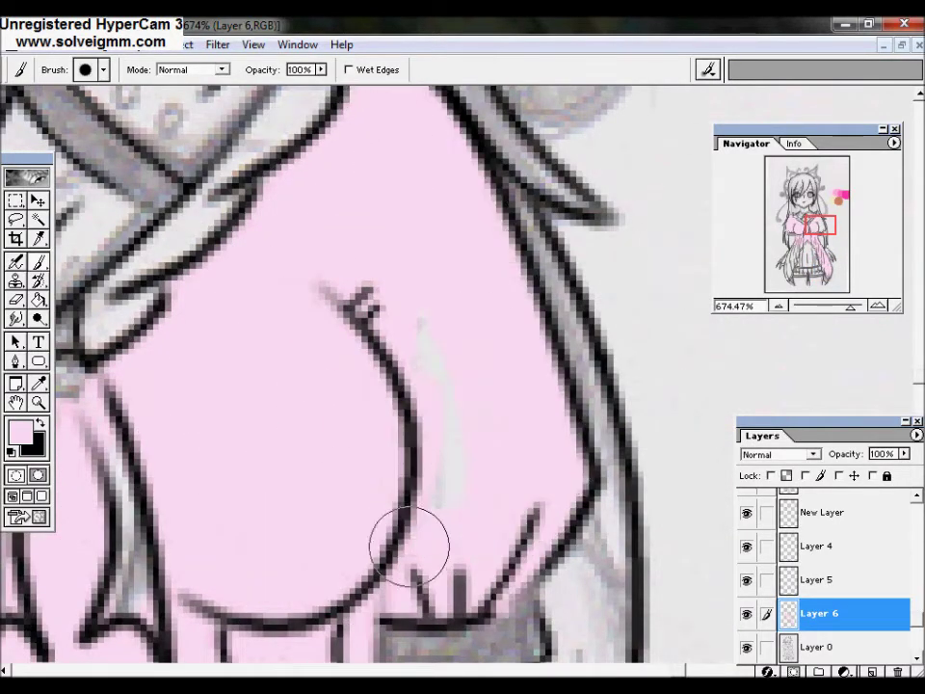
{"action": "left_click_drag", "start_coordinate": [817, 225], "coordinate": [814, 214]}
Paint the left overskirt panel light pink from the waist down to its pointed tip.
{"action": "scroll", "coordinate": [523, 357], "scroll_direction": "down", "scroll_amount": 5}
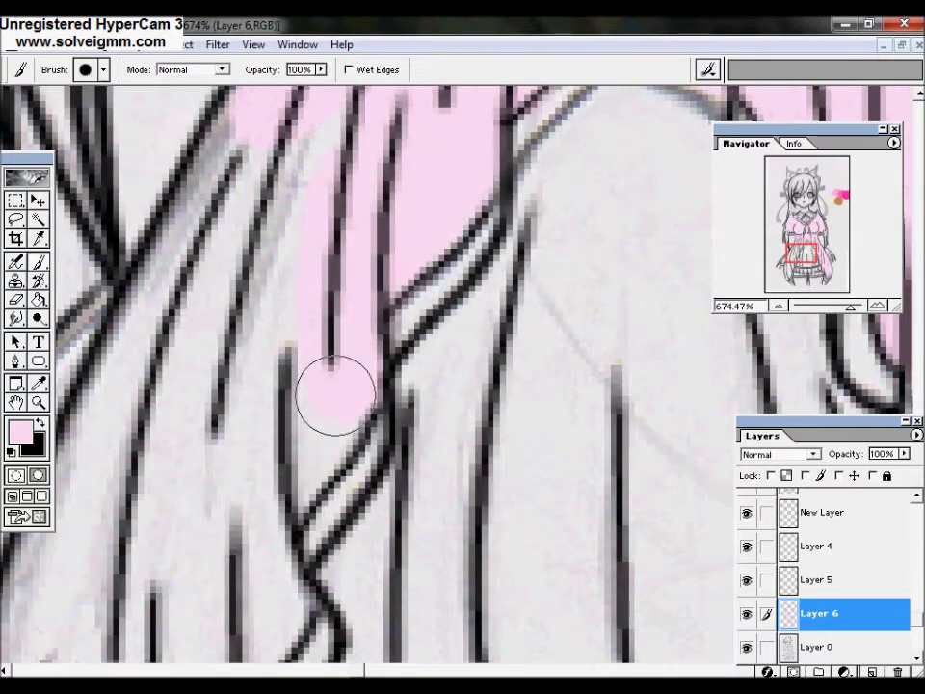
{"action": "mouse_move", "coordinate": [354, 112]}
{"action": "left_mouse_down"}
{"action": "mouse_move", "coordinate": [124, 372]}
{"action": "mouse_move", "coordinate": [231, 595]}
{"action": "left_mouse_up"}
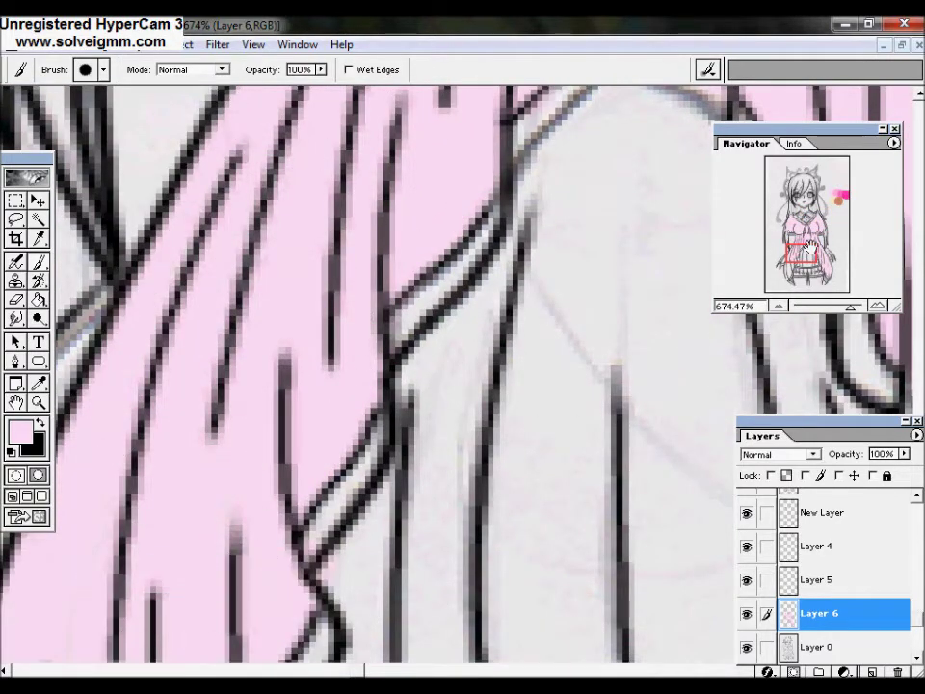
{"action": "left_click_drag", "start_coordinate": [822, 247], "coordinate": [814, 257]}
{"action": "left_click_drag", "start_coordinate": [318, 636], "coordinate": [345, 319]}
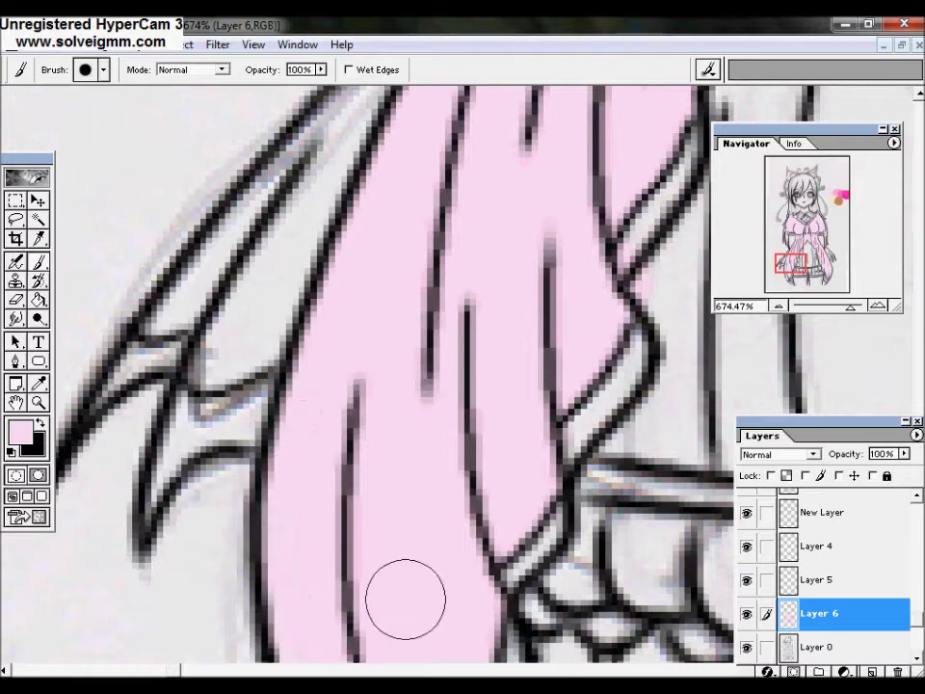
{"action": "scroll", "coordinate": [405, 599], "scroll_direction": "down", "scroll_amount": 3}
{"action": "left_click_drag", "start_coordinate": [462, 355], "coordinate": [333, 431]}
Hide the Layer 0 sketch so only the line art and colour layers show.
{"action": "left_click", "coordinate": [747, 648]}
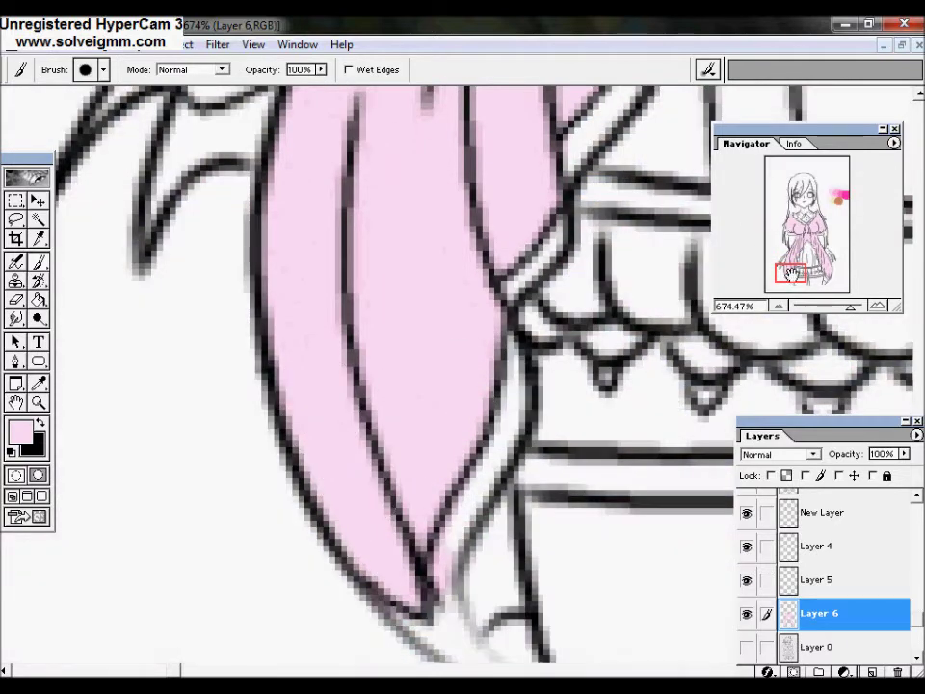
{"action": "scroll", "coordinate": [412, 450], "scroll_direction": "up", "scroll_amount": 5}
{"action": "double_click", "coordinate": [39, 403]}
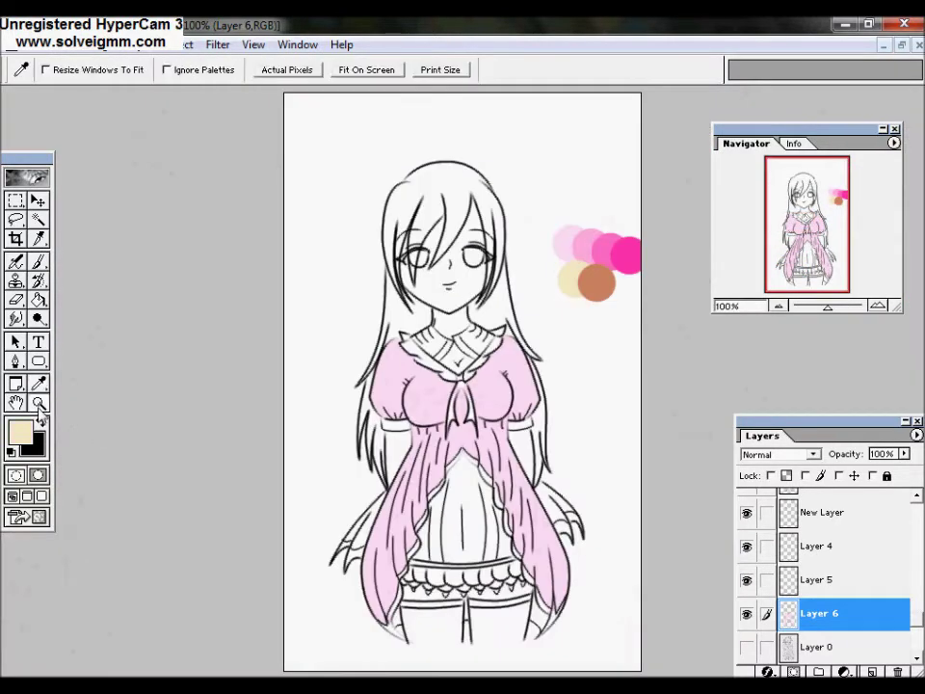
Add a new layer below Layer 6 and paint the skin of both arms beige.
{"action": "left_click_drag", "start_coordinate": [343, 391], "coordinate": [492, 491]}
{"action": "left_click", "coordinate": [871, 671]}
{"action": "mouse_move", "coordinate": [381, 289]}
{"action": "left_mouse_down"}
{"action": "mouse_move", "coordinate": [402, 386]}
{"action": "mouse_move", "coordinate": [341, 334]}
{"action": "mouse_move", "coordinate": [308, 289]}
{"action": "left_mouse_up"}
{"action": "scroll", "coordinate": [386, 385], "scroll_direction": "right", "scroll_amount": 5}
{"action": "left_click_drag", "start_coordinate": [452, 279], "coordinate": [474, 610]}
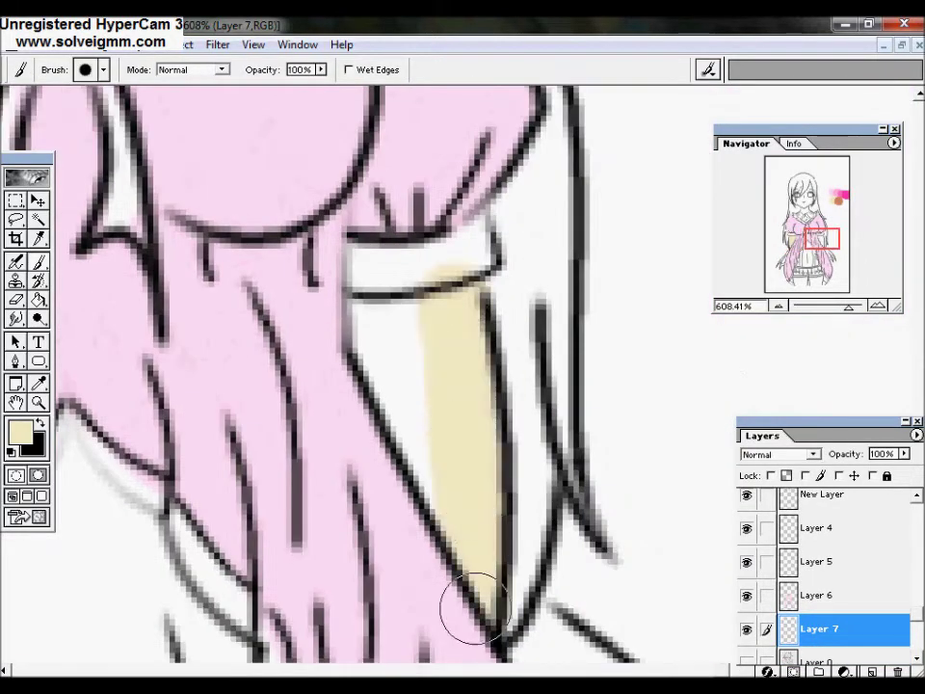
Paint the bare thighs between the skirt frill and the stockings beige.
{"action": "scroll", "coordinate": [475, 610], "scroll_direction": "down", "scroll_amount": 5}
{"action": "scroll", "coordinate": [386, 385], "scroll_direction": "left", "scroll_amount": 5}
{"action": "mouse_move", "coordinate": [331, 258]}
{"action": "left_mouse_down"}
{"action": "mouse_move", "coordinate": [464, 258]}
{"action": "mouse_move", "coordinate": [347, 256]}
{"action": "left_mouse_up"}
{"action": "scroll", "coordinate": [385, 385], "scroll_direction": "right", "scroll_amount": 5}
{"action": "mouse_move", "coordinate": [638, 140]}
{"action": "left_mouse_down"}
{"action": "mouse_move", "coordinate": [471, 161]}
{"action": "mouse_move", "coordinate": [231, 154]}
{"action": "left_mouse_up"}
Paint the neckline, the neck and the main area of the face beige.
{"action": "scroll", "coordinate": [526, 385], "scroll_direction": "up", "scroll_amount": 10}
{"action": "mouse_move", "coordinate": [526, 384]}
{"action": "left_mouse_down"}
{"action": "mouse_move", "coordinate": [591, 292]}
{"action": "mouse_move", "coordinate": [515, 322]}
{"action": "mouse_move", "coordinate": [476, 249]}
{"action": "left_mouse_up"}
{"action": "scroll", "coordinate": [605, 159], "scroll_direction": "up", "scroll_amount": 10}
{"action": "mouse_move", "coordinate": [227, 280]}
{"action": "left_mouse_down"}
{"action": "mouse_move", "coordinate": [300, 114]}
{"action": "mouse_move", "coordinate": [237, 486]}
{"action": "mouse_move", "coordinate": [558, 217]}
{"action": "mouse_move", "coordinate": [484, 104]}
{"action": "mouse_move", "coordinate": [247, 382]}
{"action": "left_mouse_up"}
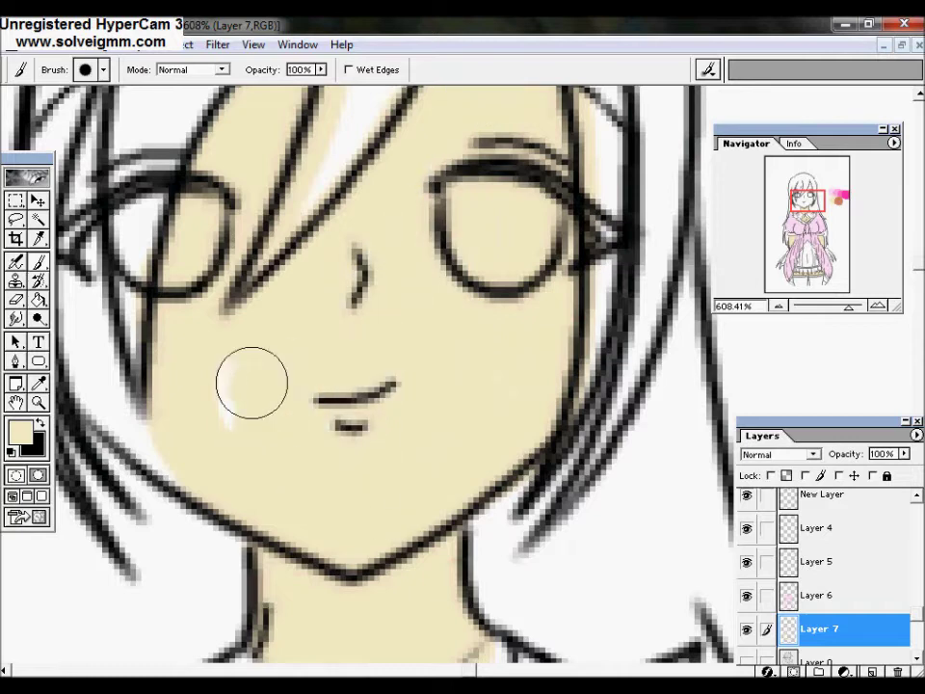
Fill the rest of the face beige around the left eye and across the forehead under the bangs.
{"action": "scroll", "coordinate": [304, 114], "scroll_direction": "up", "scroll_amount": 2}
{"action": "scroll", "coordinate": [304, 114], "scroll_direction": "left", "scroll_amount": 4}
{"action": "left_click_drag", "start_coordinate": [304, 114], "coordinate": [344, 498]}
{"action": "left_click_drag", "start_coordinate": [242, 231], "coordinate": [526, 161]}
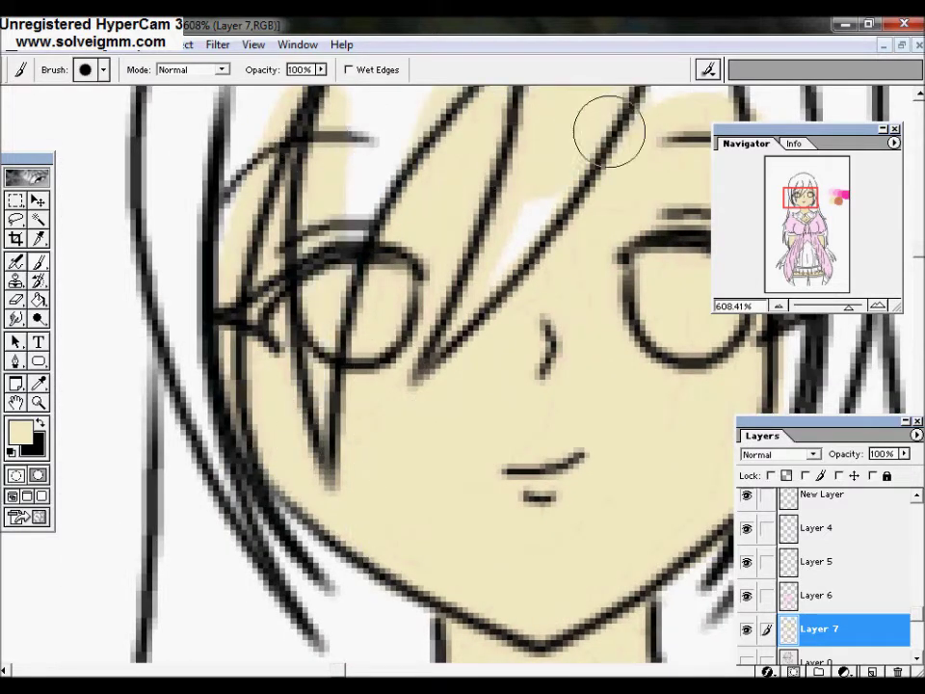
{"action": "scroll", "coordinate": [553, 320], "scroll_direction": "up", "scroll_amount": 8}
{"action": "left_click_drag", "start_coordinate": [553, 320], "coordinate": [395, 241]}
{"action": "scroll", "coordinate": [354, 330], "scroll_direction": "down", "scroll_amount": 15}
{"action": "scroll", "coordinate": [355, 331], "scroll_direction": "right", "scroll_amount": 5}
{"action": "double_click", "coordinate": [38, 403]}
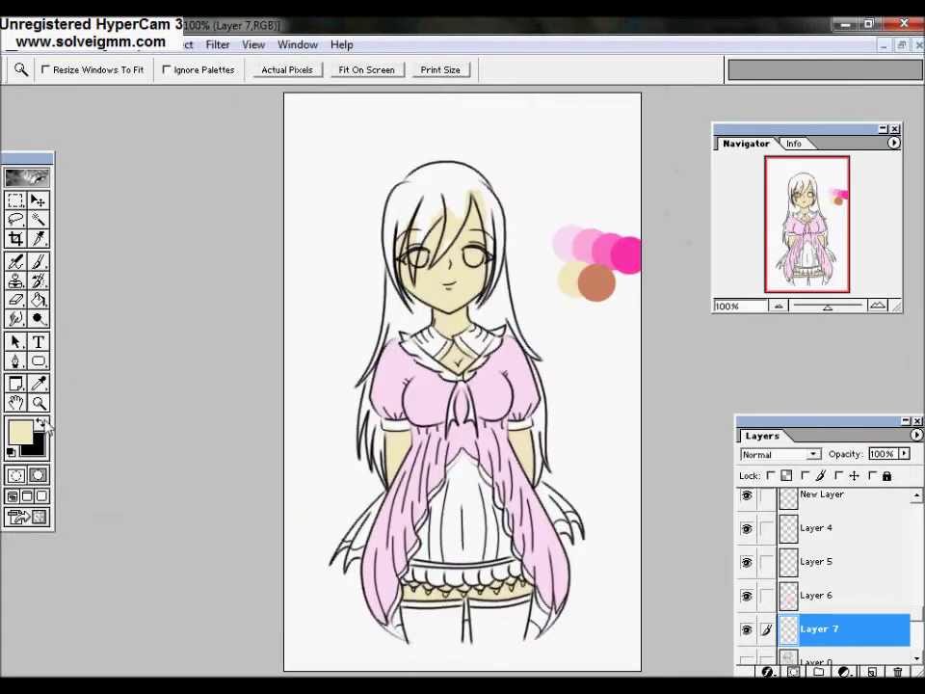
Set the foreground colour to golden yellow and add a new layer above Layer 6.
{"action": "left_click", "coordinate": [19, 431]}
{"action": "left_click", "coordinate": [31, 91]}
{"action": "left_click", "coordinate": [390, 76]}
{"action": "key", "text": "i"}
{"action": "left_click", "coordinate": [819, 595]}
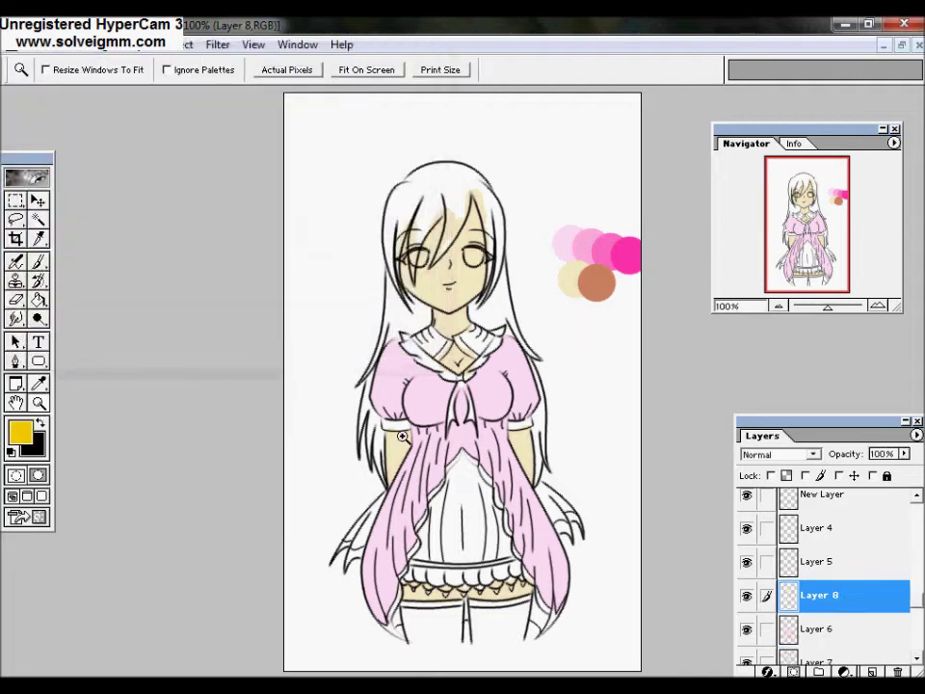
With a small brush, paint the overskirt trim gold from the waist peak down its upper right edge.
{"action": "left_click", "coordinate": [407, 395]}
{"action": "key", "text": "b"}
{"action": "left_click", "coordinate": [103, 70]}
{"action": "mouse_move", "coordinate": [413, 165]}
{"action": "left_mouse_down"}
{"action": "mouse_move", "coordinate": [295, 395]}
{"action": "mouse_move", "coordinate": [424, 182]}
{"action": "mouse_move", "coordinate": [520, 310]}
{"action": "left_mouse_up"}
{"action": "scroll", "coordinate": [253, 113], "scroll_direction": "down", "scroll_amount": 3}
{"action": "scroll", "coordinate": [252, 113], "scroll_direction": "right", "scroll_amount": 5}
{"action": "mouse_move", "coordinate": [252, 113]}
{"action": "left_mouse_down"}
{"action": "mouse_move", "coordinate": [324, 289]}
{"action": "mouse_move", "coordinate": [351, 264]}
{"action": "left_mouse_up"}
{"action": "scroll", "coordinate": [351, 264], "scroll_direction": "down", "scroll_amount": 3}
{"action": "scroll", "coordinate": [350, 264], "scroll_direction": "right", "scroll_amount": 3}
{"action": "mouse_move", "coordinate": [371, 205]}
{"action": "left_mouse_down"}
{"action": "mouse_move", "coordinate": [448, 462]}
{"action": "mouse_move", "coordinate": [479, 618]}
{"action": "mouse_move", "coordinate": [386, 380]}
{"action": "mouse_move", "coordinate": [404, 425]}
{"action": "left_mouse_up"}
Continue the gold trim along the middle of the right overskirt edge.
{"action": "scroll", "coordinate": [418, 364], "scroll_direction": "down", "scroll_amount": 5}
{"action": "scroll", "coordinate": [419, 364], "scroll_direction": "right", "scroll_amount": 2}
{"action": "mouse_move", "coordinate": [424, 91]}
{"action": "left_mouse_down"}
{"action": "mouse_move", "coordinate": [444, 300]}
{"action": "mouse_move", "coordinate": [413, 283]}
{"action": "mouse_move", "coordinate": [513, 479]}
{"action": "left_mouse_up"}
{"action": "scroll", "coordinate": [513, 479], "scroll_direction": "down", "scroll_amount": 5}
{"action": "left_click_drag", "start_coordinate": [424, 106], "coordinate": [553, 379]}
{"action": "scroll", "coordinate": [343, 237], "scroll_direction": "down", "scroll_amount": 5}
{"action": "scroll", "coordinate": [343, 237], "scroll_direction": "right", "scroll_amount": 3}
{"action": "mouse_move", "coordinate": [343, 237]}
{"action": "left_mouse_down"}
{"action": "mouse_move", "coordinate": [405, 436]}
{"action": "mouse_move", "coordinate": [374, 318]}
{"action": "left_mouse_up"}
Paint the lower end of the right overskirt trim gold down to its tip.
{"action": "scroll", "coordinate": [240, 295], "scroll_direction": "down", "scroll_amount": 5}
{"action": "scroll", "coordinate": [240, 295], "scroll_direction": "right", "scroll_amount": 2}
{"action": "mouse_move", "coordinate": [239, 295]}
{"action": "left_mouse_down"}
{"action": "mouse_move", "coordinate": [257, 322]}
{"action": "mouse_move", "coordinate": [258, 389]}
{"action": "left_mouse_up"}
{"action": "left_click_drag", "start_coordinate": [823, 274], "coordinate": [826, 278]}
{"action": "mouse_move", "coordinate": [450, 314]}
{"action": "left_mouse_down"}
{"action": "mouse_move", "coordinate": [475, 465]}
{"action": "mouse_move", "coordinate": [434, 501]}
{"action": "left_mouse_up"}
{"action": "scroll", "coordinate": [434, 501], "scroll_direction": "down", "scroll_amount": 5}
{"action": "left_click_drag", "start_coordinate": [423, 248], "coordinate": [279, 418]}
Paint the upper part of the left overskirt trim gold.
{"action": "key", "text": "ctrl+0"}
{"action": "left_click_drag", "start_coordinate": [796, 248], "coordinate": [817, 262]}
{"action": "key", "text": "b"}
{"action": "mouse_move", "coordinate": [501, 150]}
{"action": "left_mouse_down"}
{"action": "mouse_move", "coordinate": [258, 464]}
{"action": "mouse_move", "coordinate": [270, 464]}
{"action": "left_mouse_up"}
{"action": "scroll", "coordinate": [427, 252], "scroll_direction": "down", "scroll_amount": 5}
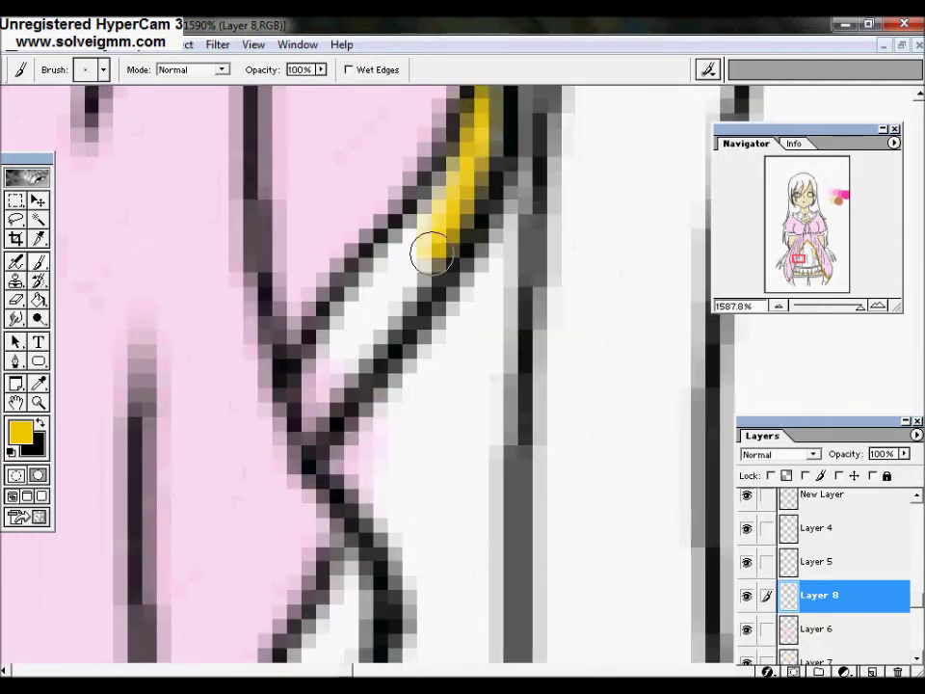
{"action": "left_click_drag", "start_coordinate": [299, 414], "coordinate": [464, 192]}
Continue the gold trim down the left overskirt edge to the level of the skirt frill.
{"action": "scroll", "coordinate": [434, 386], "scroll_direction": "down", "scroll_amount": 5}
{"action": "mouse_move", "coordinate": [308, 106]}
{"action": "left_mouse_down"}
{"action": "mouse_move", "coordinate": [362, 289]}
{"action": "mouse_move", "coordinate": [241, 385]}
{"action": "mouse_move", "coordinate": [381, 213]}
{"action": "left_mouse_up"}
{"action": "scroll", "coordinate": [381, 213], "scroll_direction": "down", "scroll_amount": 5}
{"action": "left_click_drag", "start_coordinate": [475, 171], "coordinate": [380, 345]}
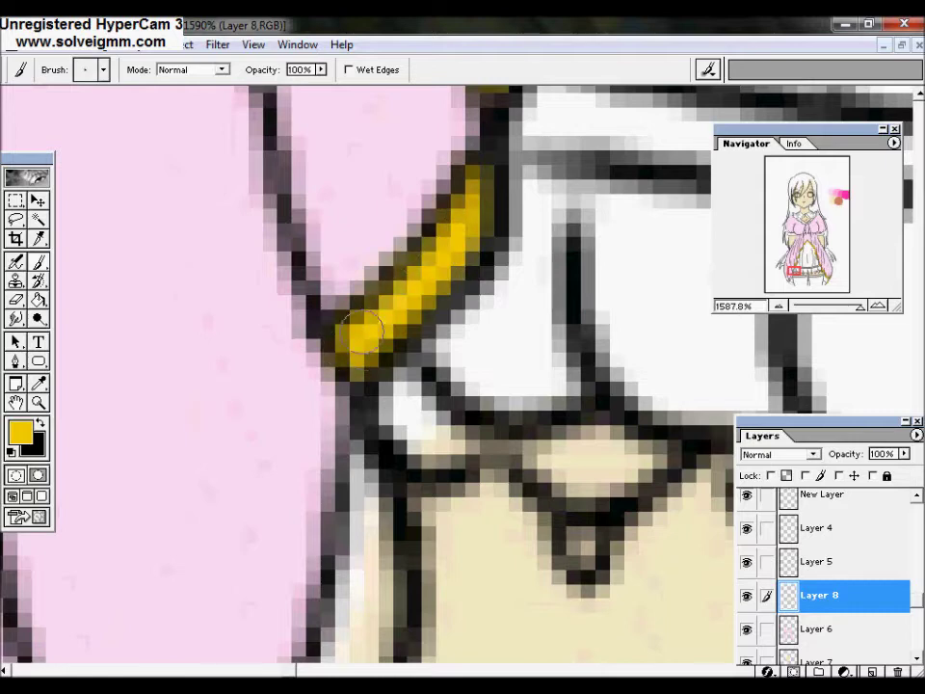
Paint the lowest section of the left overskirt trim gold down to the pointed tip.
{"action": "scroll", "coordinate": [361, 330], "scroll_direction": "down", "scroll_amount": 5}
{"action": "scroll", "coordinate": [414, 165], "scroll_direction": "down", "scroll_amount": 5}
{"action": "mouse_move", "coordinate": [419, 91]}
{"action": "left_mouse_down"}
{"action": "mouse_move", "coordinate": [413, 165]}
{"action": "mouse_move", "coordinate": [341, 393]}
{"action": "mouse_move", "coordinate": [237, 547]}
{"action": "mouse_move", "coordinate": [262, 617]}
{"action": "left_mouse_up"}
{"action": "scroll", "coordinate": [262, 616], "scroll_direction": "down", "scroll_amount": 5}
{"action": "mouse_move", "coordinate": [269, 197]}
{"action": "left_mouse_down"}
{"action": "mouse_move", "coordinate": [392, 393]}
{"action": "mouse_move", "coordinate": [204, 217]}
{"action": "mouse_move", "coordinate": [419, 450]}
{"action": "mouse_move", "coordinate": [234, 206]}
{"action": "left_mouse_up"}
{"action": "double_click", "coordinate": [39, 403]}
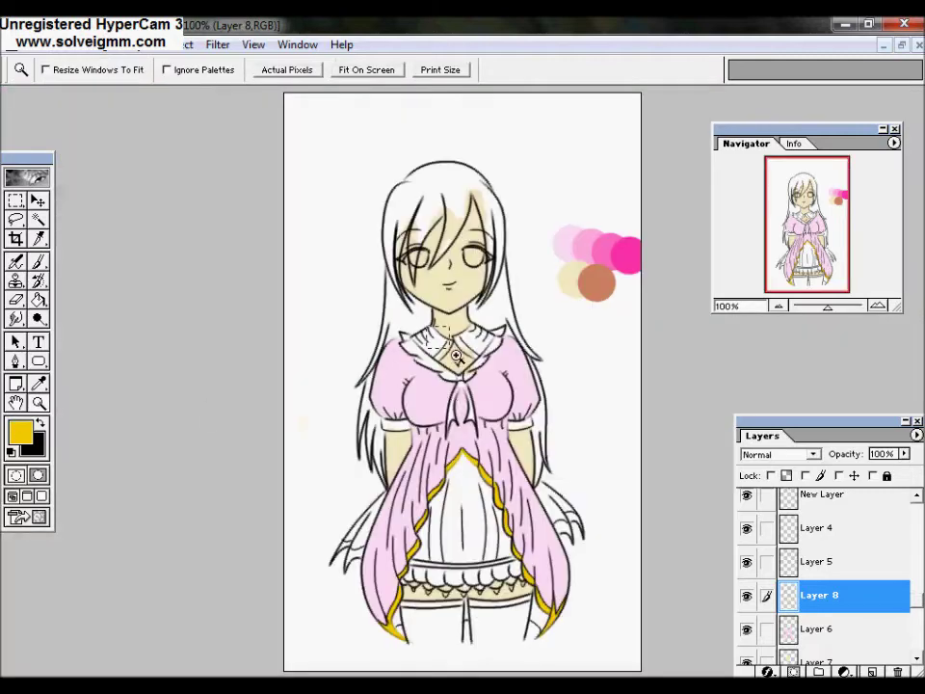
Paint the bands along both front edges of the collar gold.
{"action": "left_click_drag", "start_coordinate": [449, 349], "coordinate": [459, 356]}
{"action": "key", "text": "b"}
{"action": "mouse_move", "coordinate": [592, 330]}
{"action": "left_mouse_down"}
{"action": "mouse_move", "coordinate": [343, 613]}
{"action": "mouse_move", "coordinate": [544, 357]}
{"action": "mouse_move", "coordinate": [470, 496]}
{"action": "left_mouse_up"}
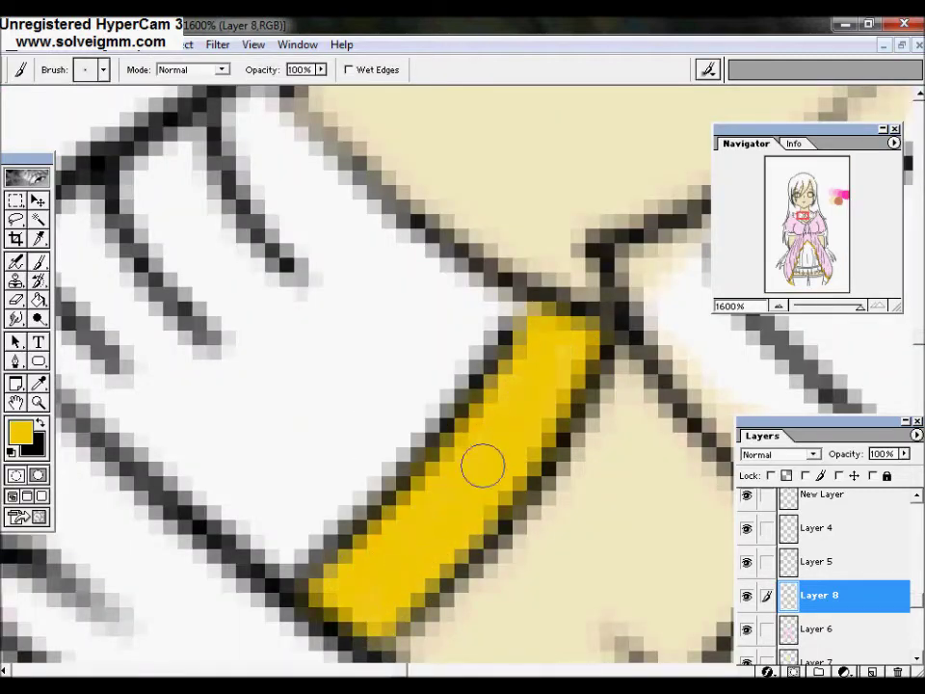
{"action": "scroll", "coordinate": [588, 244], "scroll_direction": "down", "scroll_amount": 5}
{"action": "scroll", "coordinate": [389, 196], "scroll_direction": "up", "scroll_amount": 4}
{"action": "mouse_move", "coordinate": [389, 196]}
{"action": "left_mouse_down"}
{"action": "mouse_move", "coordinate": [631, 532]}
{"action": "mouse_move", "coordinate": [290, 193]}
{"action": "mouse_move", "coordinate": [467, 347]}
{"action": "left_mouse_up"}
{"action": "key", "text": "z"}
{"action": "key", "text": "ctrl+alt+0"}
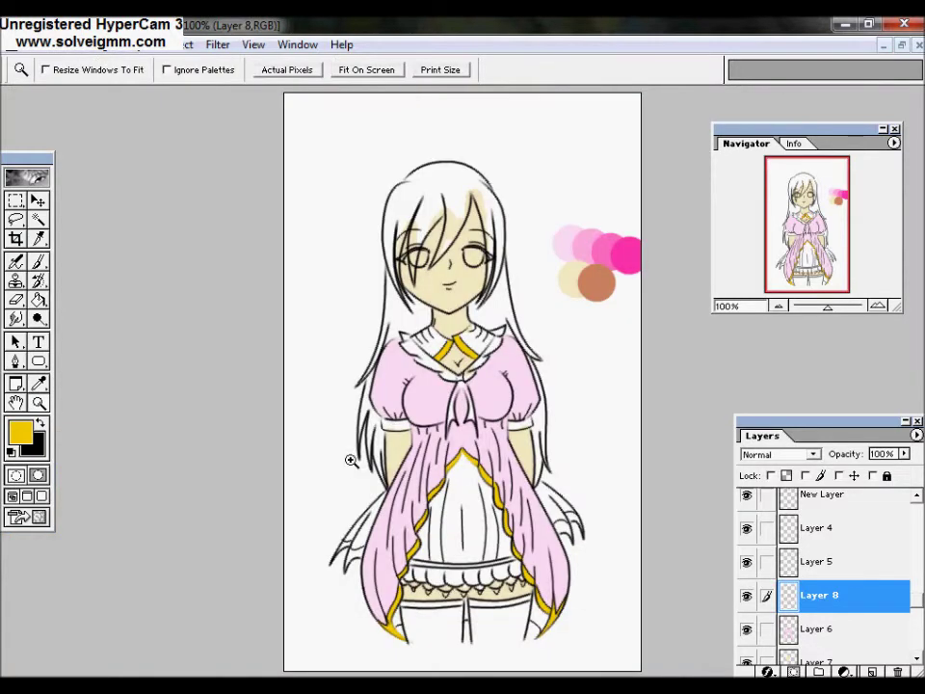
Sample the hot pink from the colour swatches on the canvas and add a new layer above Layer 7.
{"action": "left_click_drag", "start_coordinate": [357, 205], "coordinate": [578, 415]}
{"action": "key", "text": "i"}
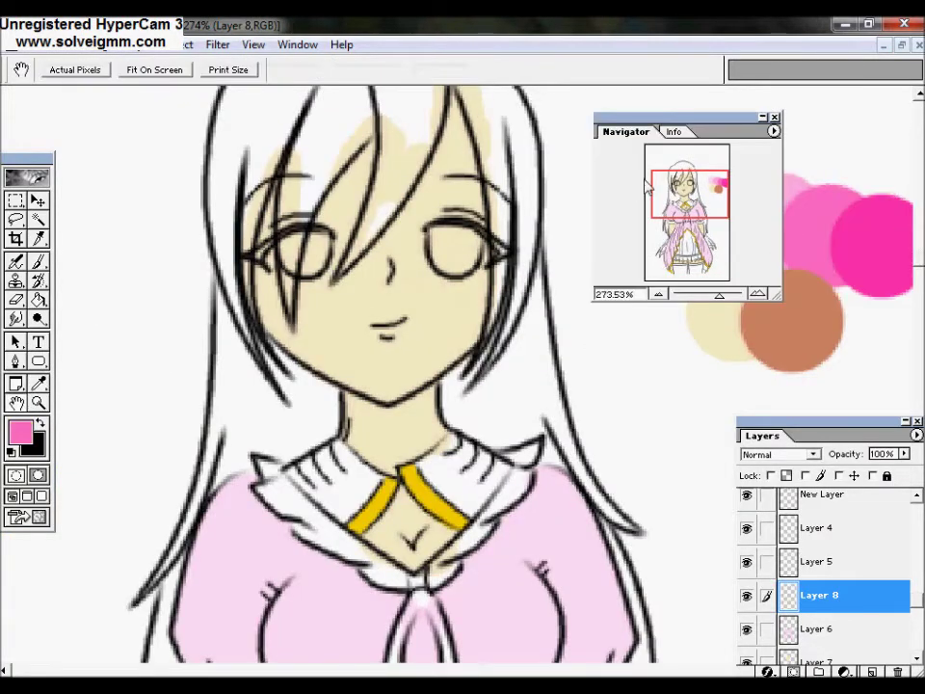
{"action": "left_click_drag", "start_coordinate": [641, 191], "coordinate": [679, 249]}
{"action": "key", "text": "z"}
{"action": "left_click_drag", "start_coordinate": [289, 145], "coordinate": [540, 405]}
{"action": "left_click", "coordinate": [830, 657]}
{"action": "key", "text": "ctrl+shift+alt+n"}
With a larger brush, paint the underskirt between the gold trims hot pink on Layer 9.
{"action": "key", "text": "b"}
{"action": "left_click", "coordinate": [104, 70]}
{"action": "double_click", "coordinate": [150, 108]}
{"action": "mouse_move", "coordinate": [390, 116]}
{"action": "left_mouse_down"}
{"action": "mouse_move", "coordinate": [149, 541]}
{"action": "mouse_move", "coordinate": [584, 437]}
{"action": "mouse_move", "coordinate": [308, 462]}
{"action": "mouse_move", "coordinate": [498, 501]}
{"action": "mouse_move", "coordinate": [385, 318]}
{"action": "left_mouse_up"}
{"action": "scroll", "coordinate": [385, 386], "scroll_direction": "down", "scroll_amount": 5}
{"action": "mouse_move", "coordinate": [382, 393]}
{"action": "left_mouse_down"}
{"action": "mouse_move", "coordinate": [274, 289]}
{"action": "mouse_move", "coordinate": [678, 386]}
{"action": "left_mouse_up"}
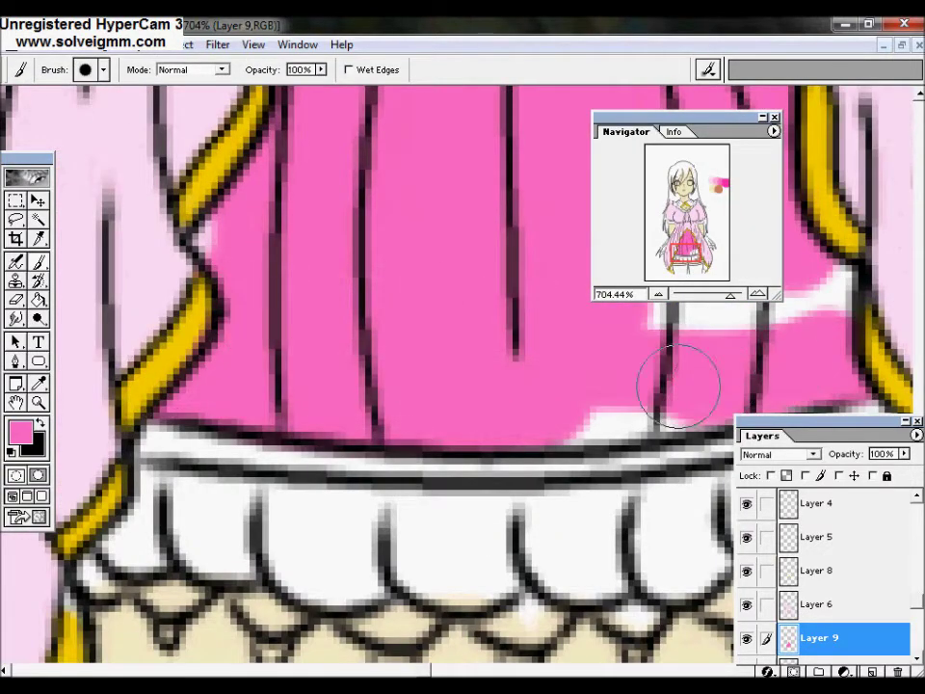
{"action": "left_click_drag", "start_coordinate": [817, 277], "coordinate": [386, 290]}
Paint the scalloped frill beneath the skirt band hot pink, using a smaller brush for the edges.
{"action": "mouse_move", "coordinate": [318, 390]}
{"action": "left_mouse_down"}
{"action": "mouse_move", "coordinate": [331, 391]}
{"action": "mouse_move", "coordinate": [237, 434]}
{"action": "left_mouse_up"}
{"action": "mouse_move", "coordinate": [169, 429]}
{"action": "left_mouse_down"}
{"action": "mouse_move", "coordinate": [390, 371]}
{"action": "mouse_move", "coordinate": [356, 389]}
{"action": "mouse_move", "coordinate": [183, 390]}
{"action": "mouse_move", "coordinate": [424, 438]}
{"action": "mouse_move", "coordinate": [287, 436]}
{"action": "mouse_move", "coordinate": [247, 459]}
{"action": "left_mouse_up"}
{"action": "key", "text": "bracketleft"}
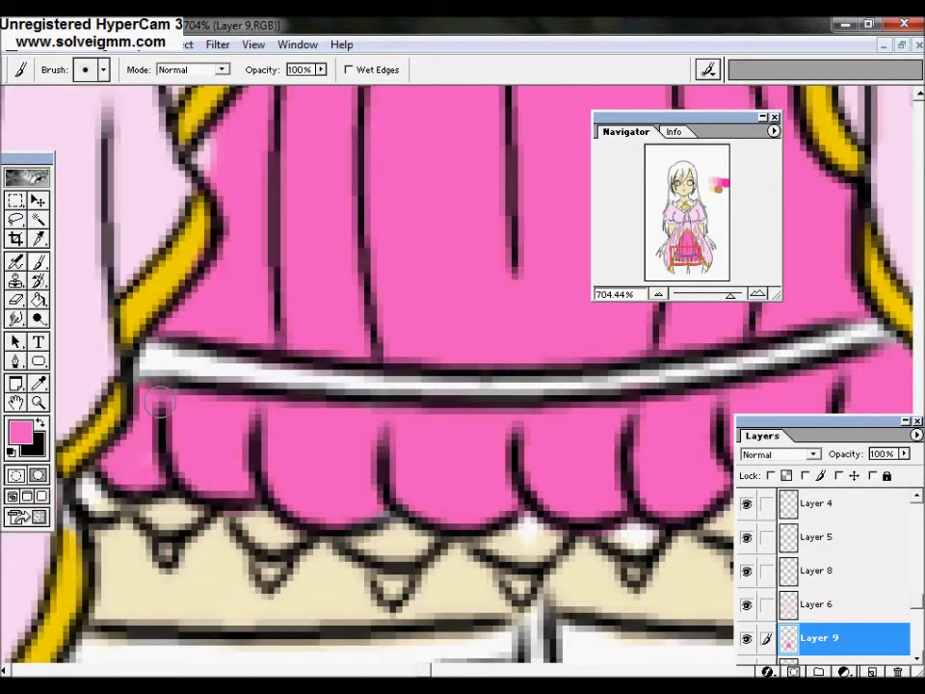
{"action": "key", "text": "e"}
{"action": "key", "text": "Return"}
{"action": "key", "text": "Return"}
{"action": "key", "text": "z"}
{"action": "key", "text": "ctrl+alt+0"}
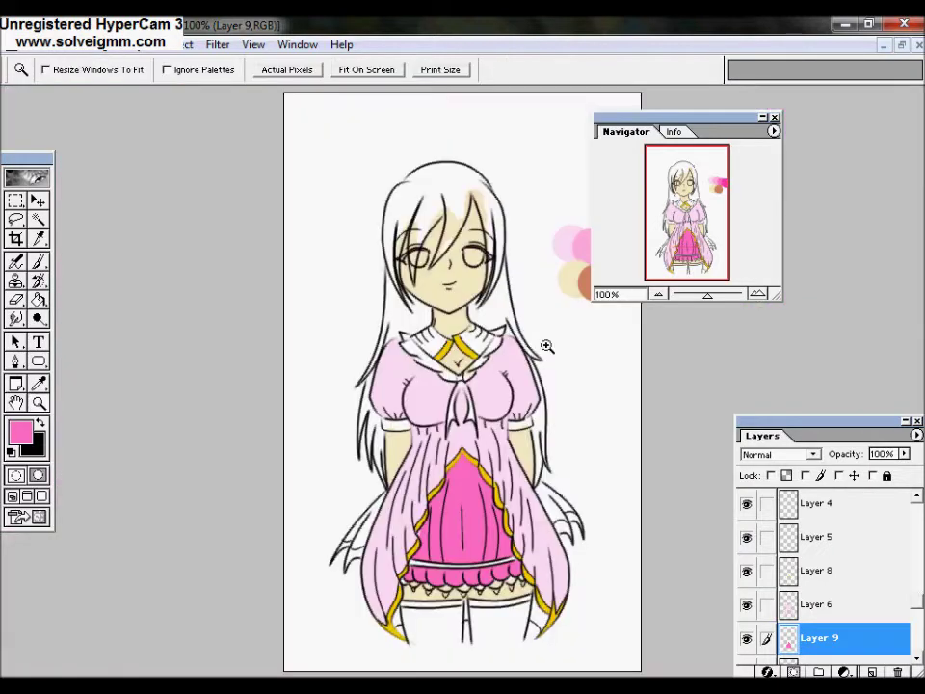
Lock the transparent pixels of Layer 9 and repaint the underskirt and frill a lighter pink with a 72 px brush.
{"action": "left_click", "coordinate": [92, 69]}
{"action": "double_click", "coordinate": [135, 173]}
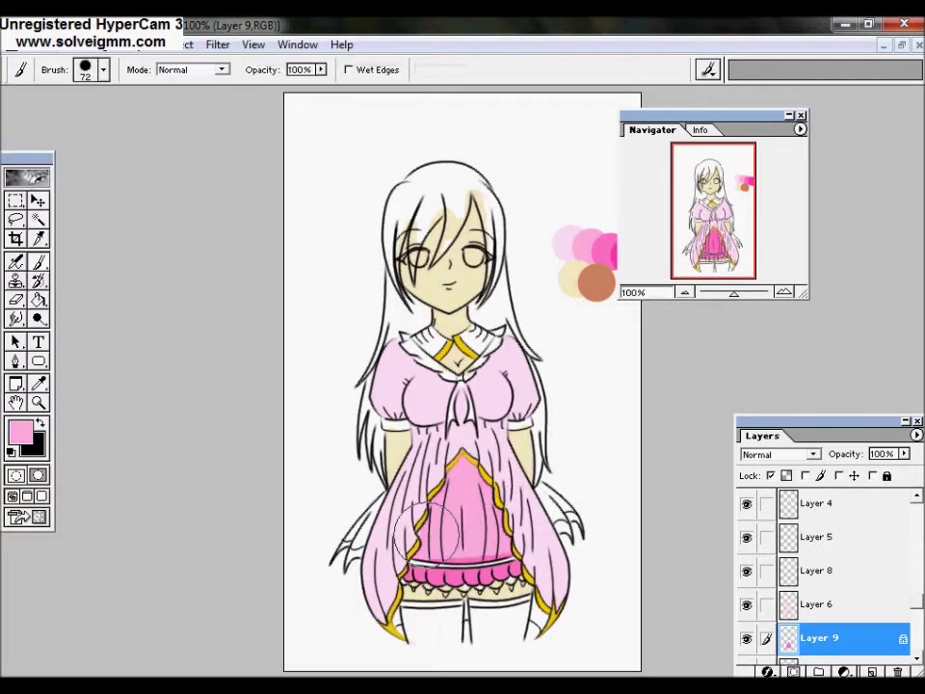
Unlock Layer 9's transparent pixels and paint both halves of the collar in the lighter pink.
{"action": "key", "text": "z"}
{"action": "left_click_drag", "start_coordinate": [418, 340], "coordinate": [466, 374]}
{"action": "key", "text": "b"}
{"action": "key", "text": "Return"}
{"action": "key", "text": "Return"}
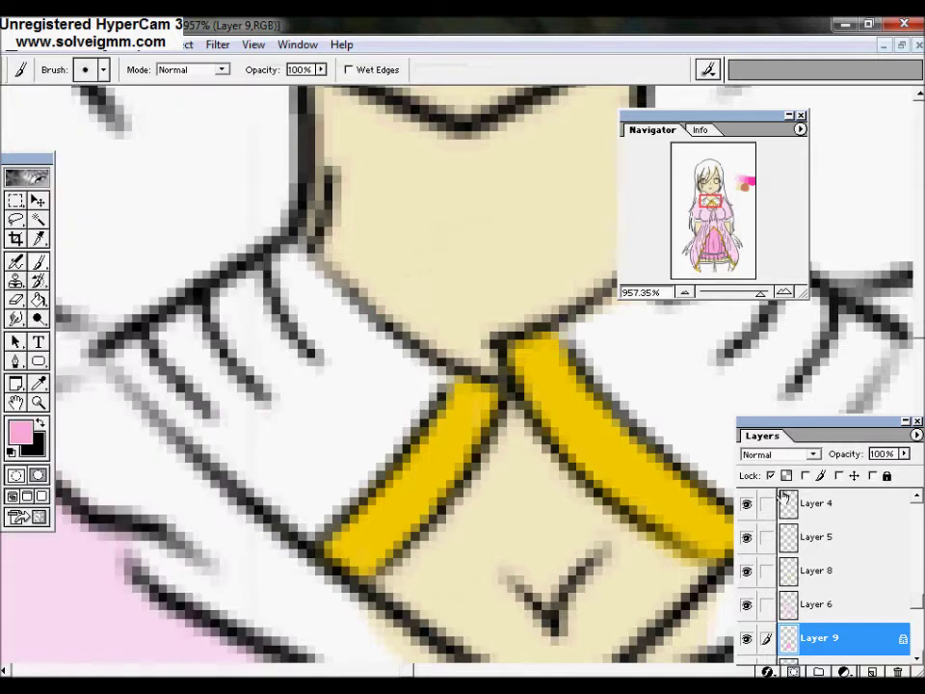
{"action": "mouse_move", "coordinate": [375, 440]}
{"action": "left_mouse_down"}
{"action": "mouse_move", "coordinate": [141, 367]}
{"action": "mouse_move", "coordinate": [347, 327]}
{"action": "mouse_move", "coordinate": [326, 463]}
{"action": "mouse_move", "coordinate": [183, 328]}
{"action": "left_mouse_up"}
{"action": "left_click", "coordinate": [718, 198]}
{"action": "mouse_move", "coordinate": [289, 227]}
{"action": "left_mouse_down"}
{"action": "mouse_move", "coordinate": [169, 367]}
{"action": "mouse_move", "coordinate": [76, 278]}
{"action": "mouse_move", "coordinate": [241, 270]}
{"action": "mouse_move", "coordinate": [315, 250]}
{"action": "mouse_move", "coordinate": [426, 348]}
{"action": "left_mouse_up"}
{"action": "double_click", "coordinate": [38, 403]}
Set the foreground colour to a pale pink and add a new layer above Layer 6.
{"action": "left_click", "coordinate": [37, 384]}
{"action": "left_click", "coordinate": [20, 431]}
{"action": "left_click", "coordinate": [391, 76]}
{"action": "left_click", "coordinate": [819, 604]}
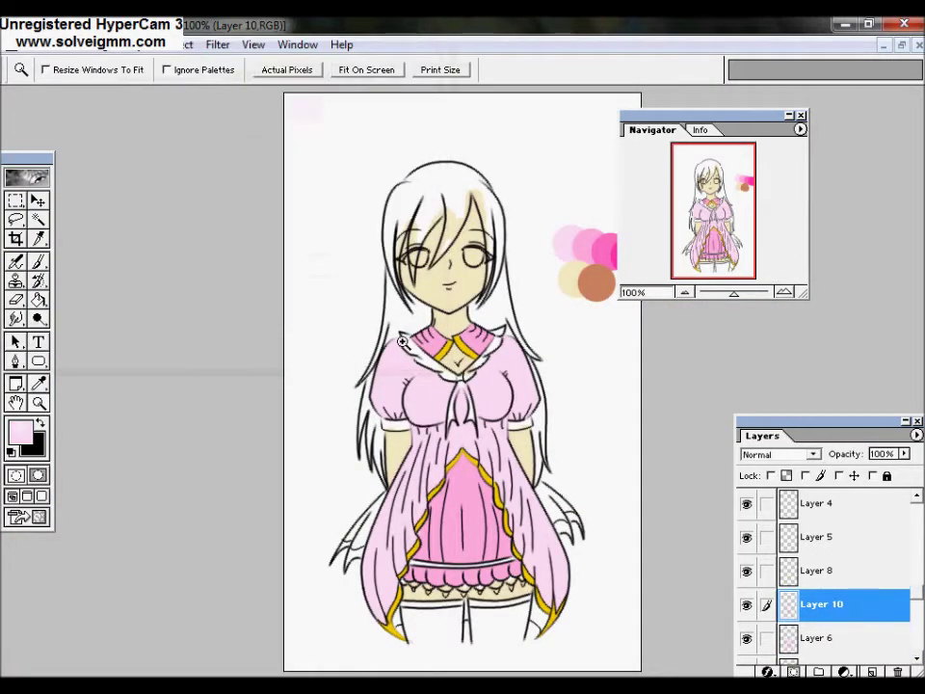
Move Layer 10 below Layer 6 in the layer order.
{"action": "left_click_drag", "start_coordinate": [397, 370], "coordinate": [453, 324]}
{"action": "key", "text": "b"}
{"action": "left_click", "coordinate": [103, 70]}
{"action": "key", "text": "Escape"}
{"action": "left_click_drag", "start_coordinate": [902, 609], "coordinate": [867, 653]}
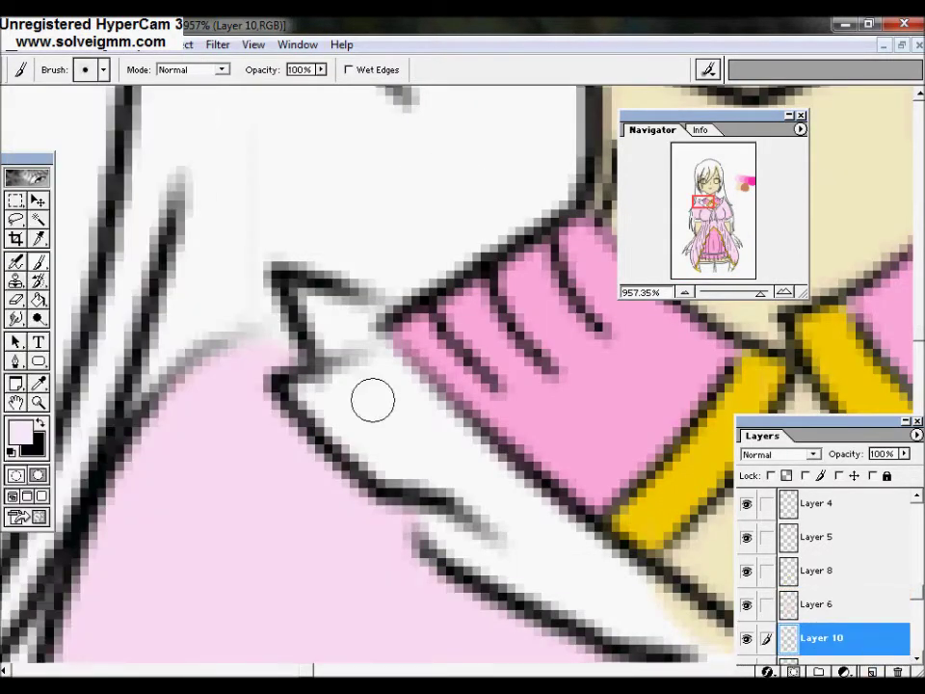
Paint the ruffle around the collar pale pink on both sides of the neckline.
{"action": "mouse_move", "coordinate": [377, 373]}
{"action": "left_mouse_down"}
{"action": "mouse_move", "coordinate": [510, 465]}
{"action": "mouse_move", "coordinate": [405, 465]}
{"action": "left_mouse_up"}
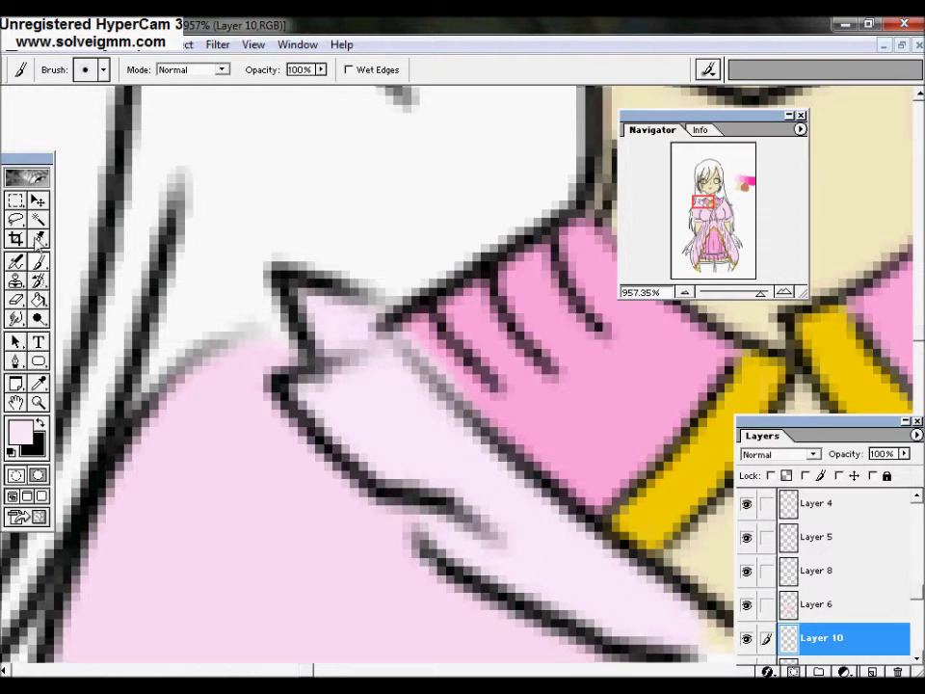
{"action": "left_click_drag", "start_coordinate": [474, 382], "coordinate": [144, 97]}
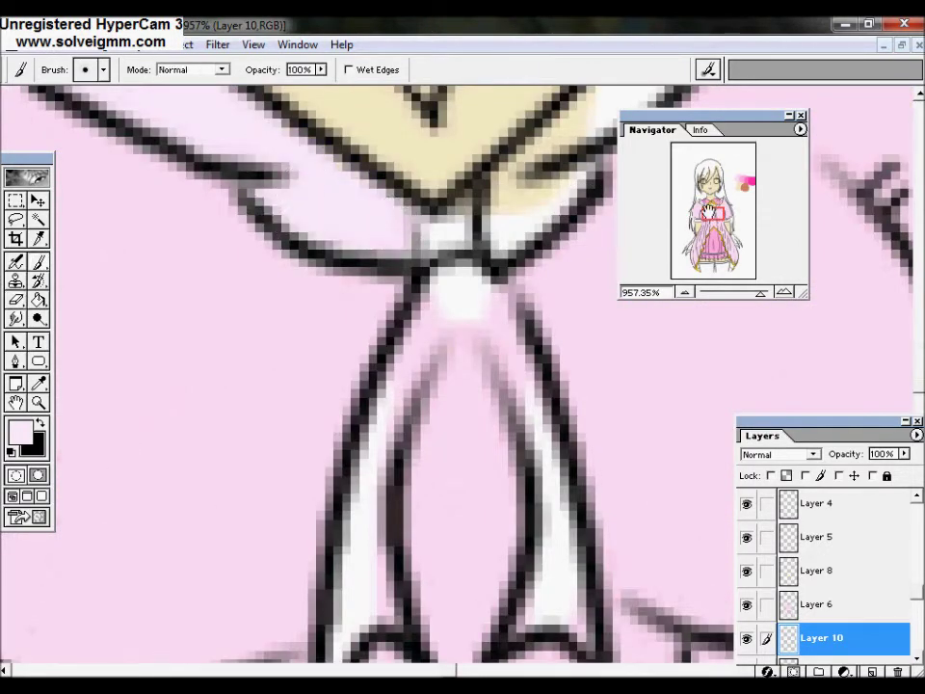
{"action": "left_click_drag", "start_coordinate": [544, 145], "coordinate": [371, 279]}
{"action": "left_click_drag", "start_coordinate": [325, 352], "coordinate": [103, 564]}
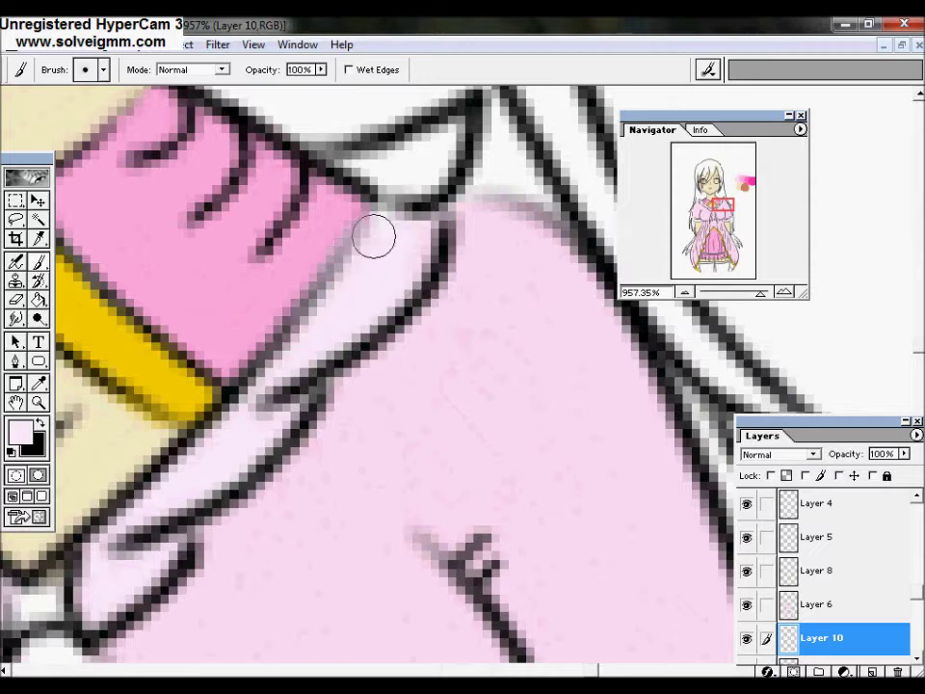
Paint the cuff bands of both puff sleeves pale pink.
{"action": "key", "text": "ctrl+0"}
{"action": "left_click_drag", "start_coordinate": [367, 405], "coordinate": [440, 448]}
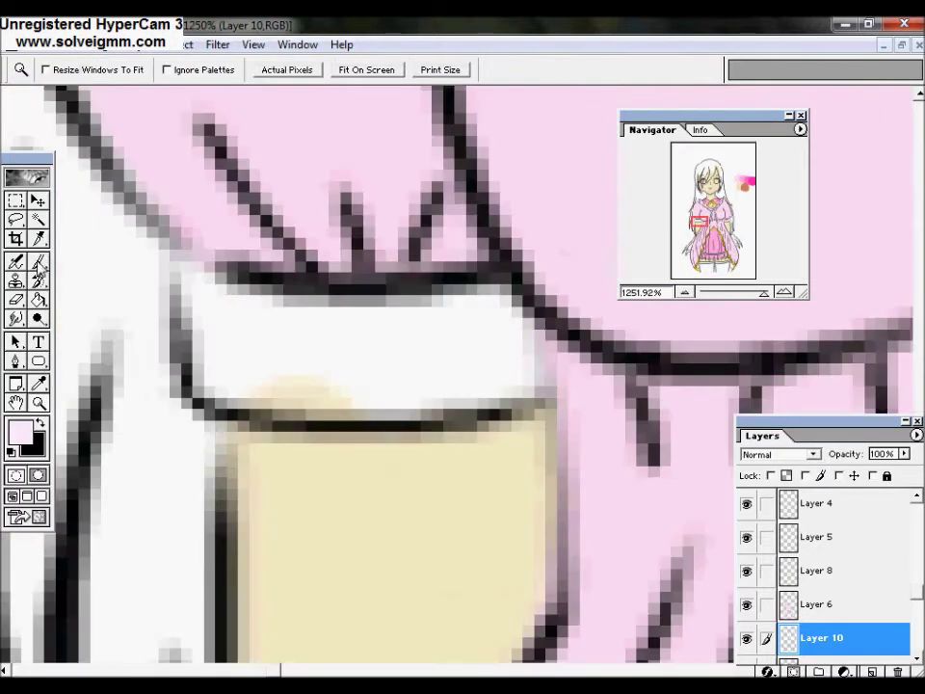
{"action": "key", "text": "b"}
{"action": "key", "text": "ctrl+Page_Down"}
{"action": "key", "text": "ctrl+Page_Down"}
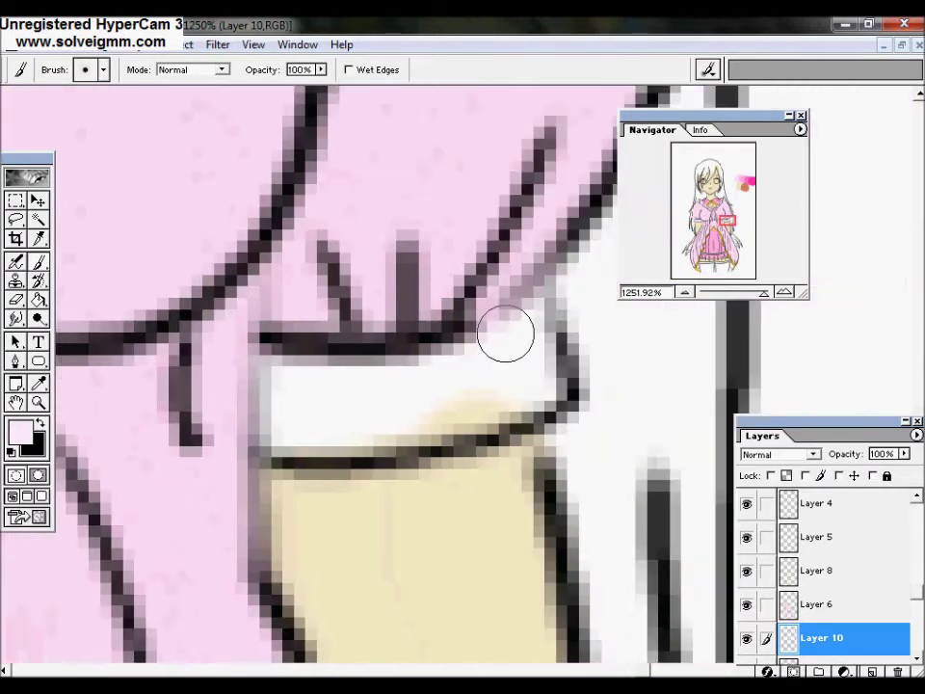
{"action": "double_click", "coordinate": [38, 402]}
Sample the trim's gold and paint the band above the skirt frill with a small brush on Layer 8.
{"action": "key", "text": "i"}
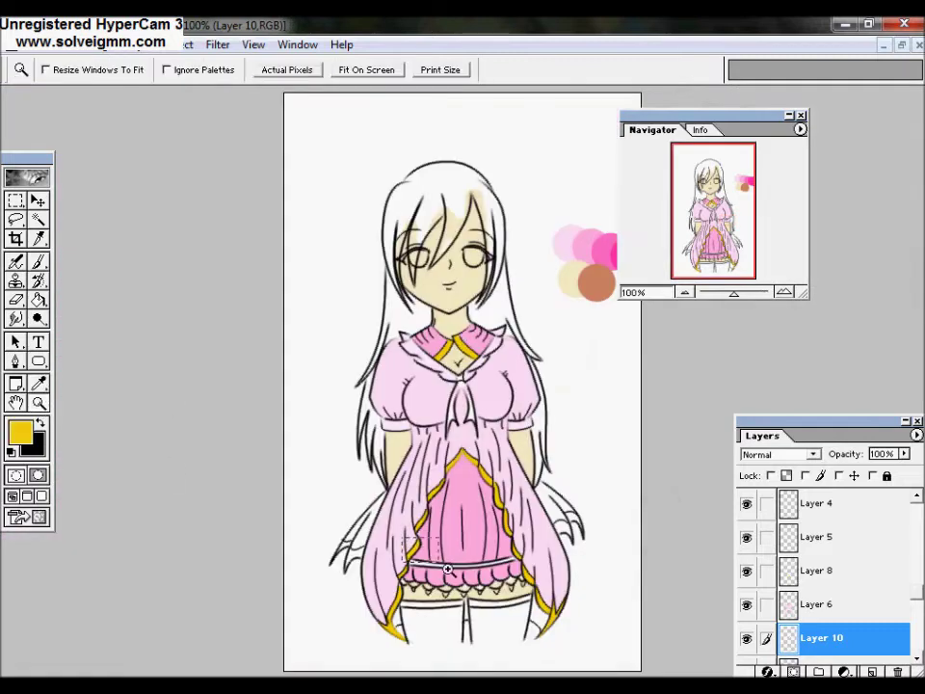
{"action": "left_click_drag", "start_coordinate": [447, 569], "coordinate": [447, 570]}
{"action": "scroll", "coordinate": [828, 568], "scroll_direction": "down", "scroll_amount": 2}
{"action": "left_click", "coordinate": [815, 502]}
{"action": "key", "text": "b"}
{"action": "right_click", "coordinate": [82, 116]}
{"action": "left_click", "coordinate": [81, 116]}
{"action": "mouse_move", "coordinate": [248, 366]}
{"action": "left_mouse_down"}
{"action": "mouse_move", "coordinate": [475, 387]}
{"action": "mouse_move", "coordinate": [262, 354]}
{"action": "left_mouse_up"}
{"action": "scroll", "coordinate": [407, 323], "scroll_direction": "right", "scroll_amount": 5}
{"action": "left_click_drag", "start_coordinate": [578, 372], "coordinate": [503, 386]}
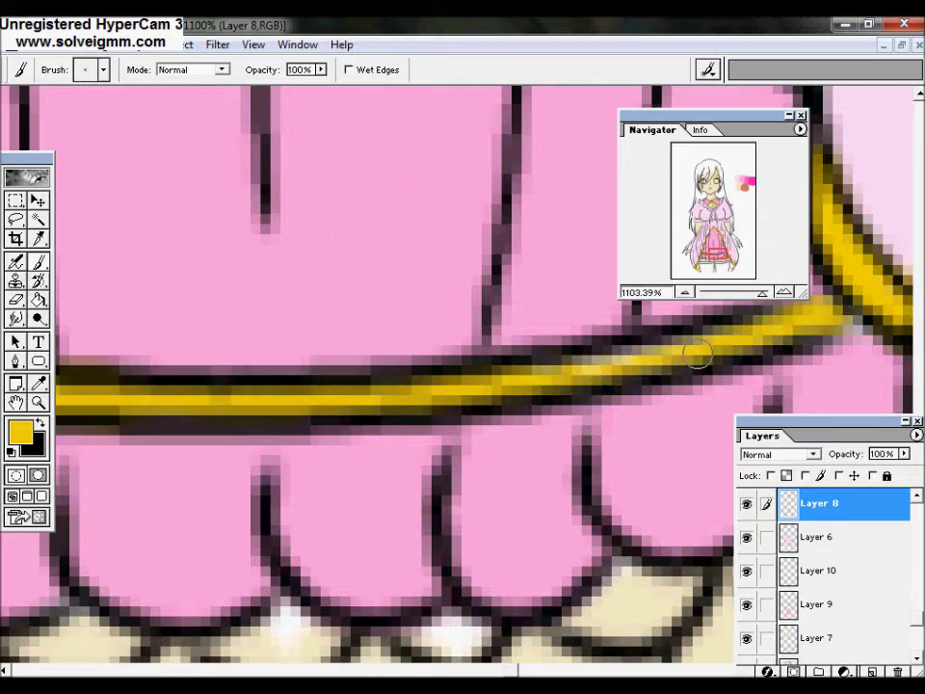
{"action": "double_click", "coordinate": [37, 401]}
Set the foreground colour to pale mint green and paint both irises on Layer 9 with a small hard brush.
{"action": "left_click", "coordinate": [20, 432]}
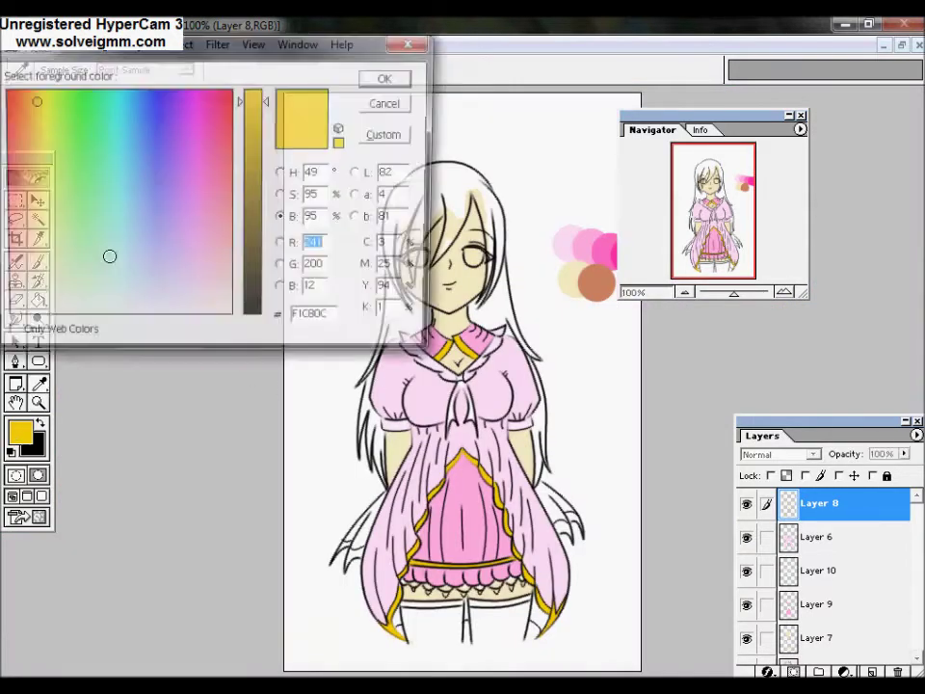
{"action": "left_click", "coordinate": [98, 258]}
{"action": "key", "text": "Return"}
{"action": "mouse_move", "coordinate": [429, 229]}
{"action": "left_mouse_down"}
{"action": "mouse_move", "coordinate": [491, 277]}
{"action": "mouse_move", "coordinate": [450, 425]}
{"action": "mouse_move", "coordinate": [326, 289]}
{"action": "mouse_move", "coordinate": [381, 388]}
{"action": "left_mouse_up"}
{"action": "left_click", "coordinate": [818, 603]}
{"action": "key", "text": "b"}
{"action": "left_click", "coordinate": [104, 69]}
{"action": "left_click", "coordinate": [93, 109]}
{"action": "scroll", "coordinate": [419, 176], "scroll_direction": "left", "scroll_amount": 5}
{"action": "mouse_move", "coordinate": [419, 177]}
{"action": "left_mouse_down"}
{"action": "mouse_move", "coordinate": [264, 244]}
{"action": "mouse_move", "coordinate": [387, 237]}
{"action": "left_mouse_up"}
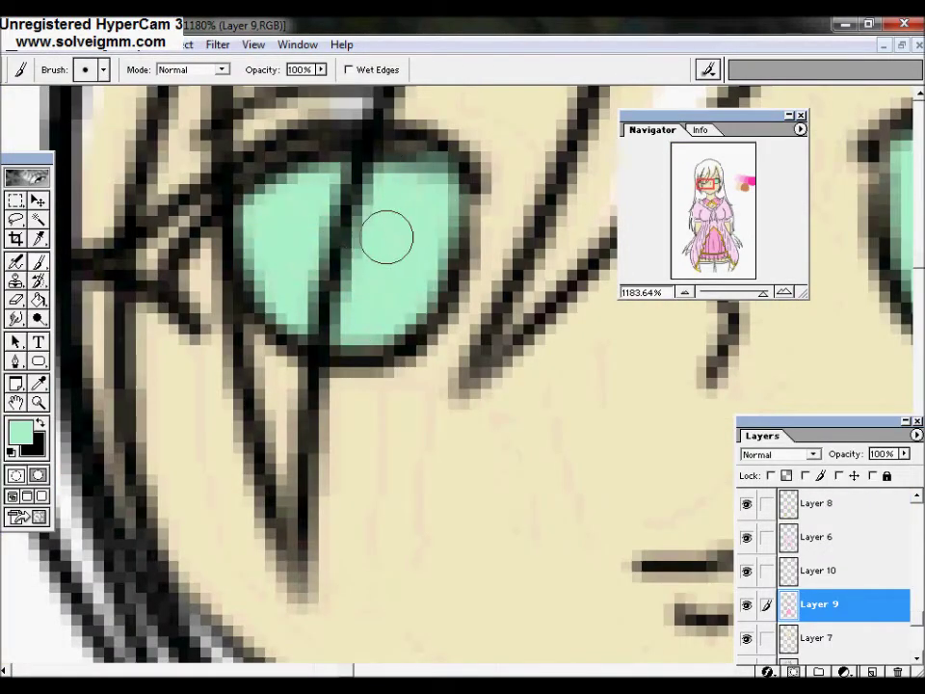
Lock Layer 9's transparent pixels and airbrush a stronger green over the upper part of both irises at 5% pressure.
{"action": "left_click", "coordinate": [19, 432]}
{"action": "left_click", "coordinate": [86, 208]}
{"action": "key", "text": "Return"}
{"action": "key", "text": "r"}
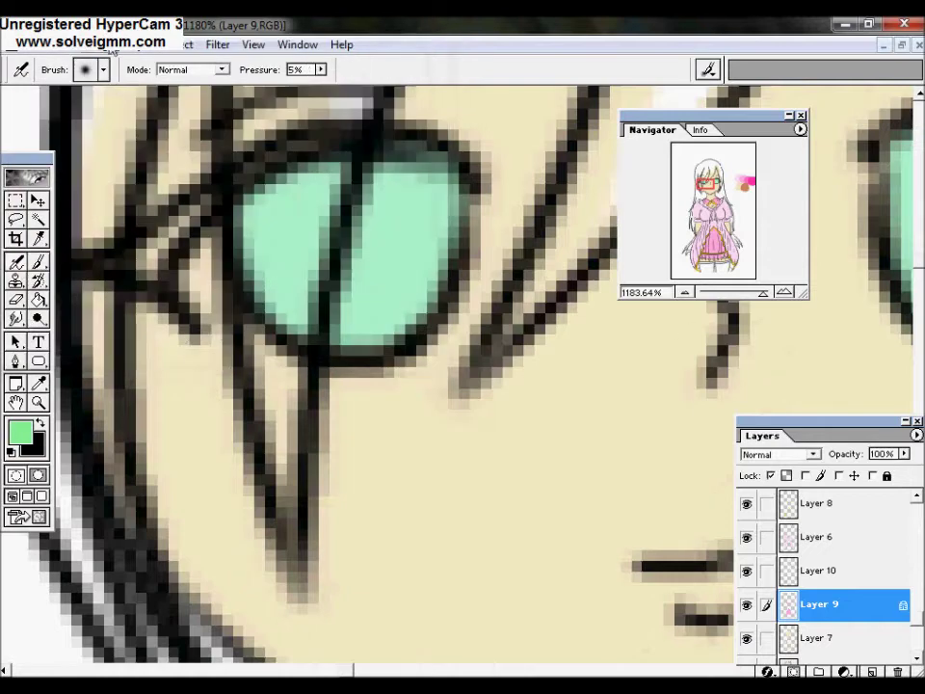
{"action": "scroll", "coordinate": [495, 215], "scroll_direction": "right", "scroll_amount": 3}
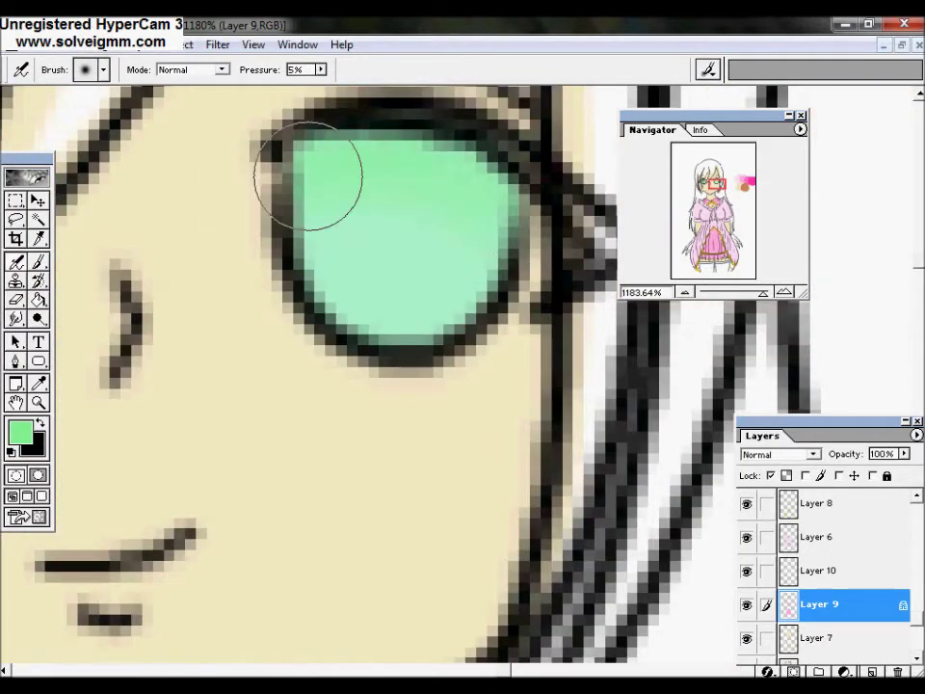
Burn the upper part of both irises with a soft brush, using the Midtones range at 60% exposure.
{"action": "scroll", "coordinate": [330, 159], "scroll_direction": "left", "scroll_amount": 3}
{"action": "left_click_drag", "start_coordinate": [37, 318], "coordinate": [101, 321]}
{"action": "left_click", "coordinate": [103, 69]}
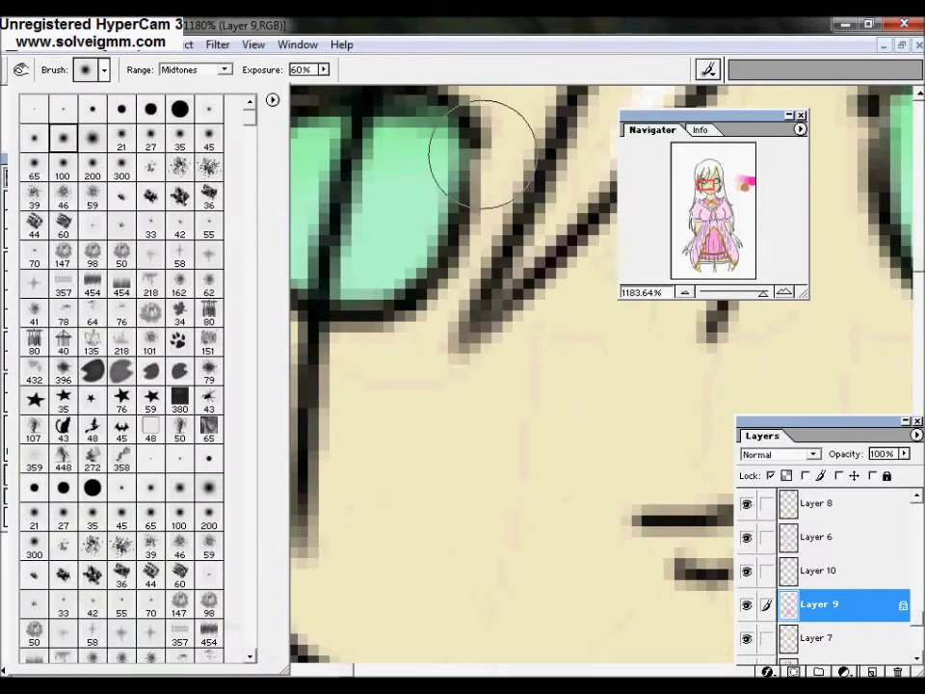
{"action": "left_click", "coordinate": [455, 146]}
{"action": "scroll", "coordinate": [181, 351], "scroll_direction": "right", "scroll_amount": 3}
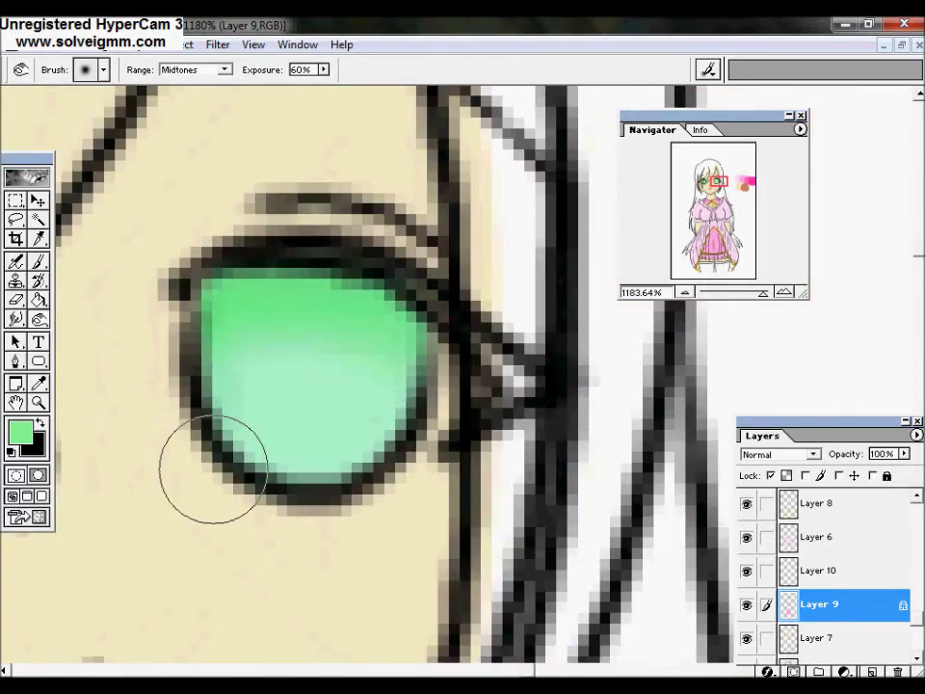
Burn the outer edges of both irises with the range set to Highlights.
{"action": "left_click", "coordinate": [193, 70]}
{"action": "left_click", "coordinate": [183, 108]}
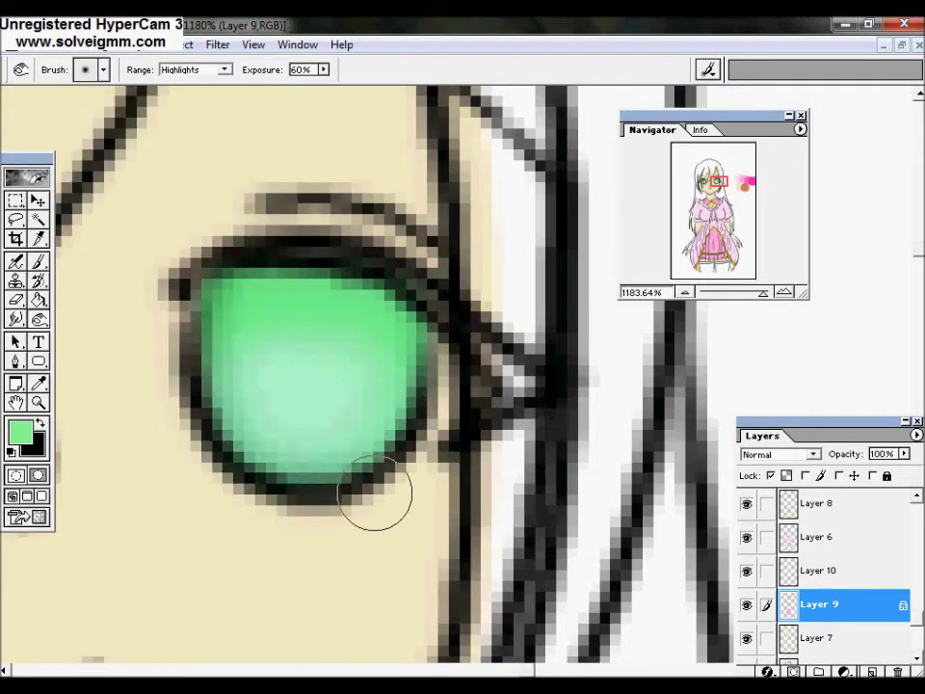
{"action": "scroll", "coordinate": [366, 376], "scroll_direction": "left", "scroll_amount": 3}
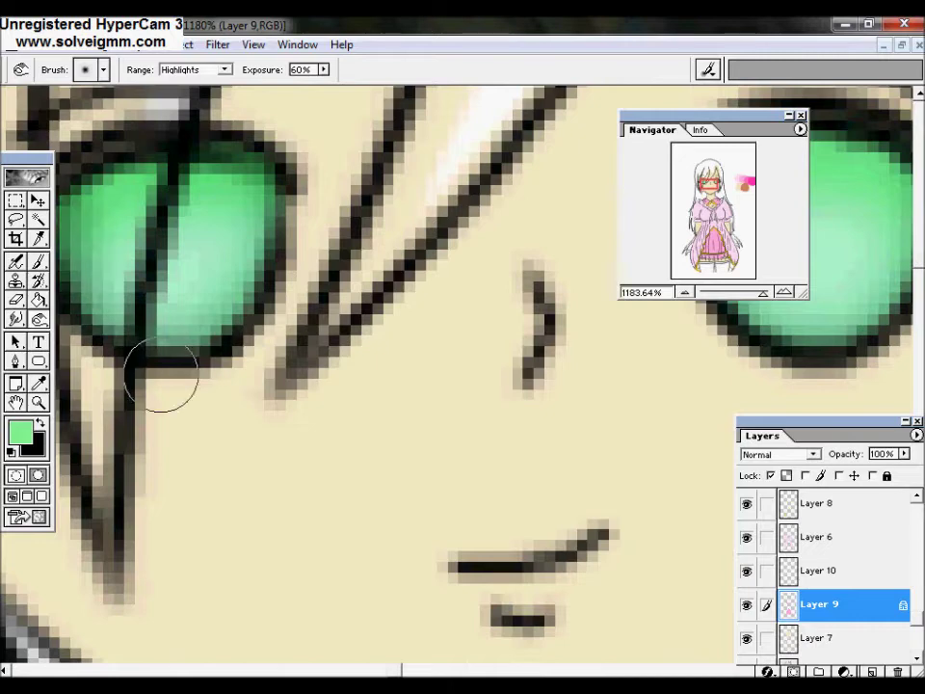
Burn the upper centre of both irises into a deeper green, using the Midtones range at 60% exposure.
{"action": "scroll", "coordinate": [386, 289], "scroll_direction": "left", "scroll_amount": 3}
{"action": "left_click_drag", "start_coordinate": [39, 318], "coordinate": [101, 332]}
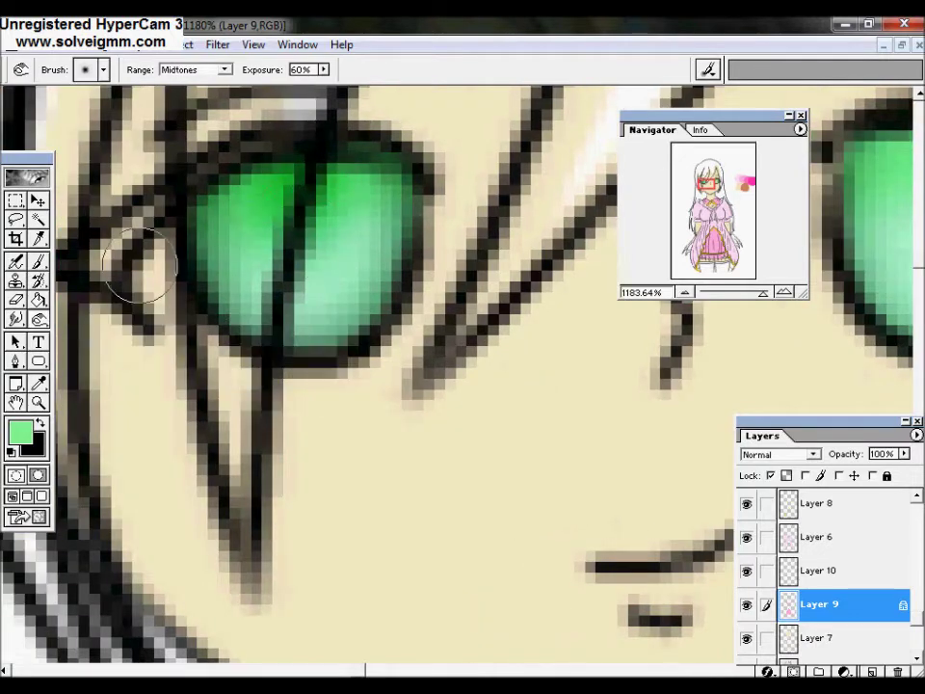
{"action": "scroll", "coordinate": [643, 227], "scroll_direction": "right", "scroll_amount": 3}
{"action": "key", "text": "shift+o"}
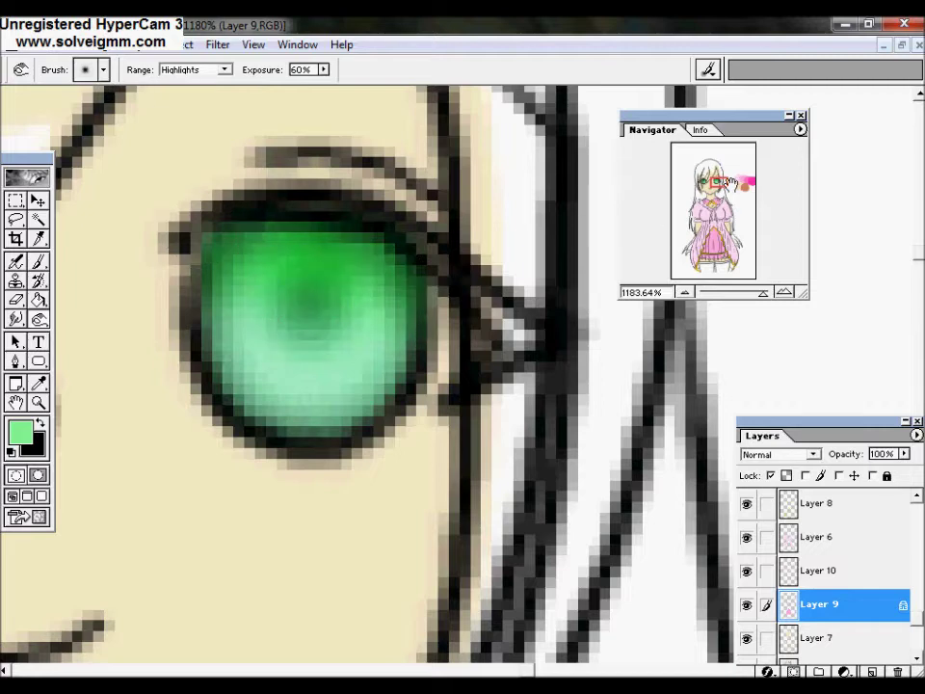
Burn a curved pupil outline into both irises with a smaller soft brush and the Highlights range.
{"action": "left_click_drag", "start_coordinate": [730, 183], "coordinate": [715, 184]}
{"action": "left_click", "coordinate": [103, 72]}
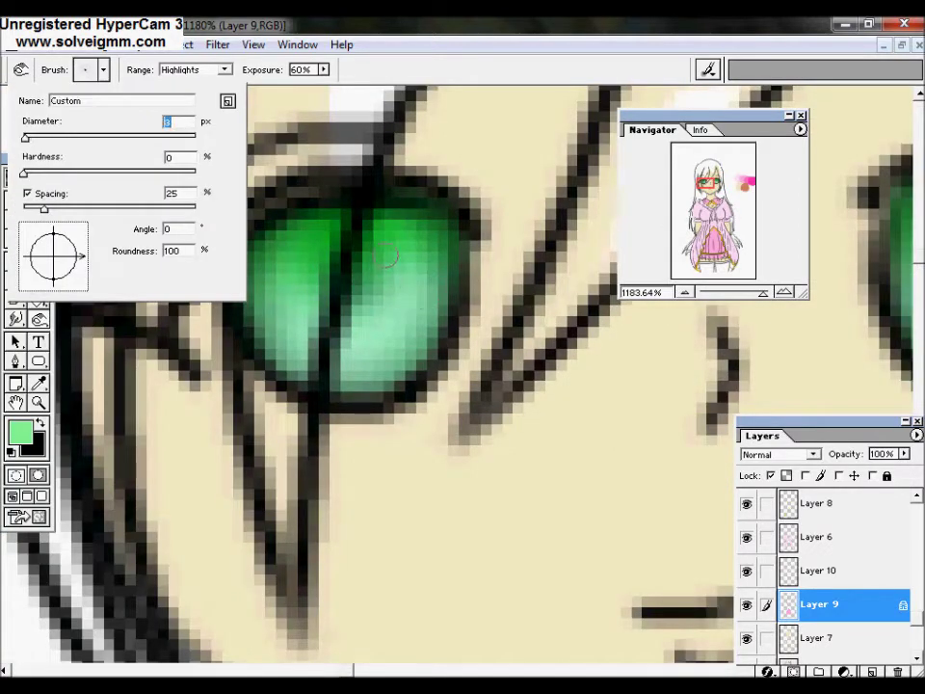
{"action": "left_click", "coordinate": [386, 256]}
{"action": "scroll", "coordinate": [482, 285], "scroll_direction": "right", "scroll_amount": 3}
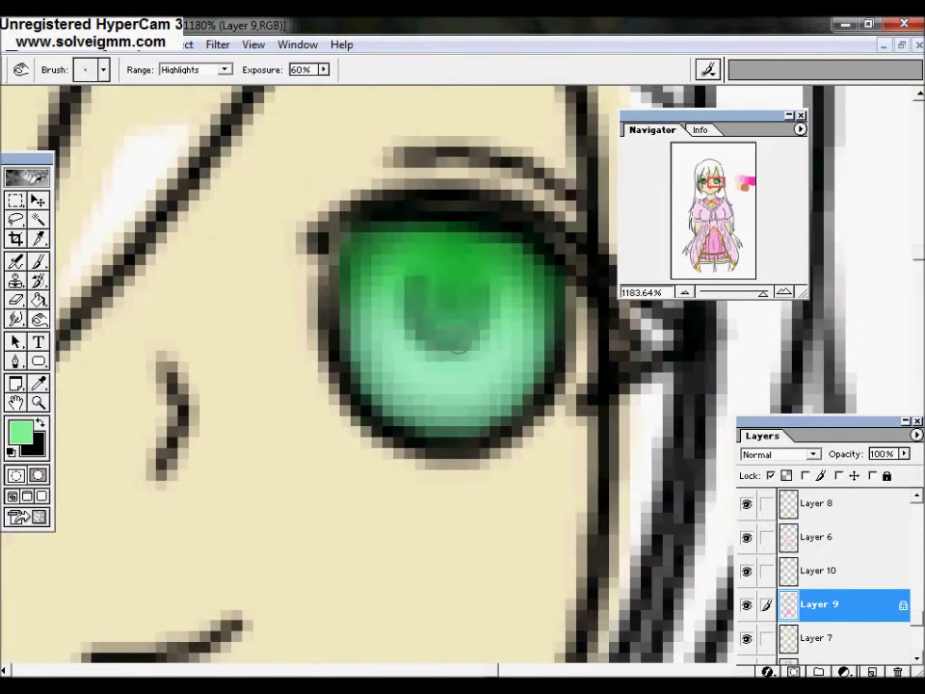
Hide Layer 9 and Layer 7 to expose the sketched eye underneath.
{"action": "key", "text": "z"}
{"action": "key", "text": "ctrl+0"}
{"action": "left_click_drag", "start_coordinate": [409, 246], "coordinate": [429, 265]}
{"action": "scroll", "coordinate": [819, 578], "scroll_direction": "down", "scroll_amount": 2}
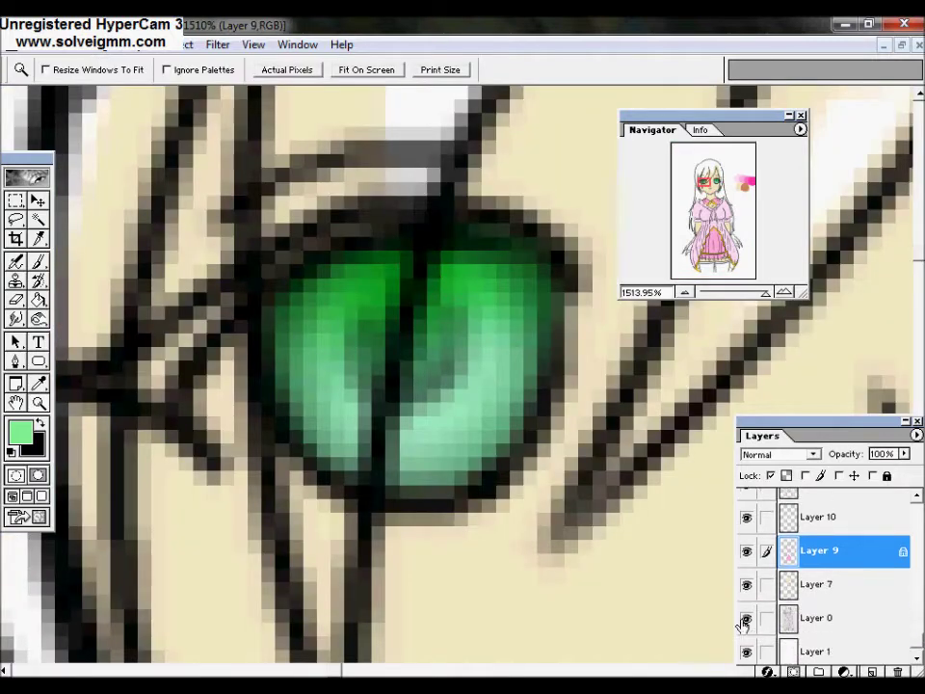
{"action": "left_click_drag", "start_coordinate": [747, 584], "coordinate": [753, 553]}
Paint large white highlights in the upper part of both eyes on Layer 10, following the sketch.
{"action": "key", "text": "b"}
{"action": "right_click", "coordinate": [166, 159]}
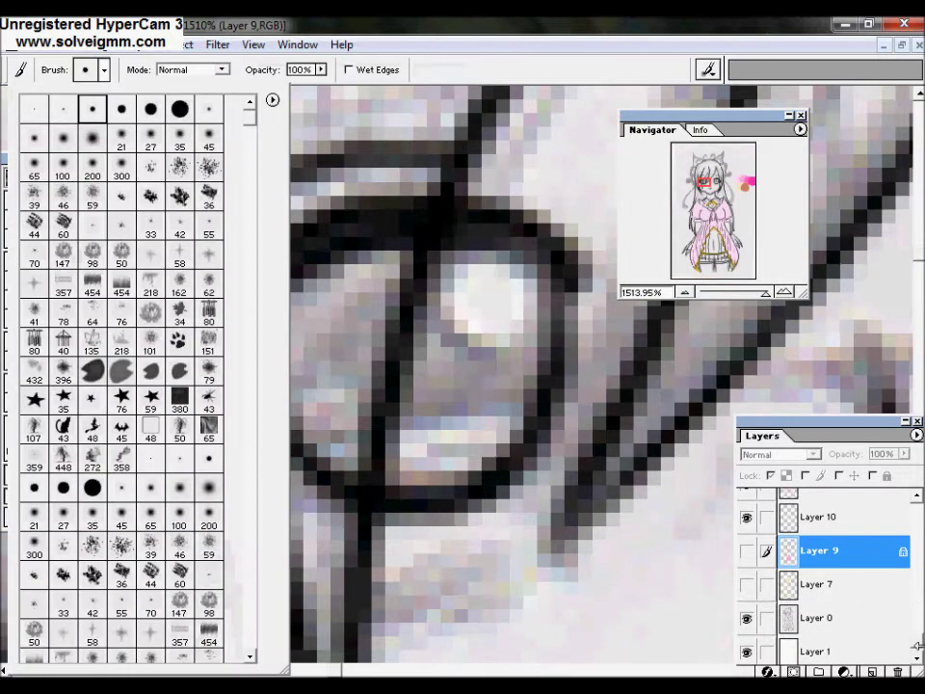
{"action": "key", "text": "Escape"}
{"action": "scroll", "coordinate": [819, 578], "scroll_direction": "up", "scroll_amount": 2}
{"action": "key", "text": "alt+bracketright"}
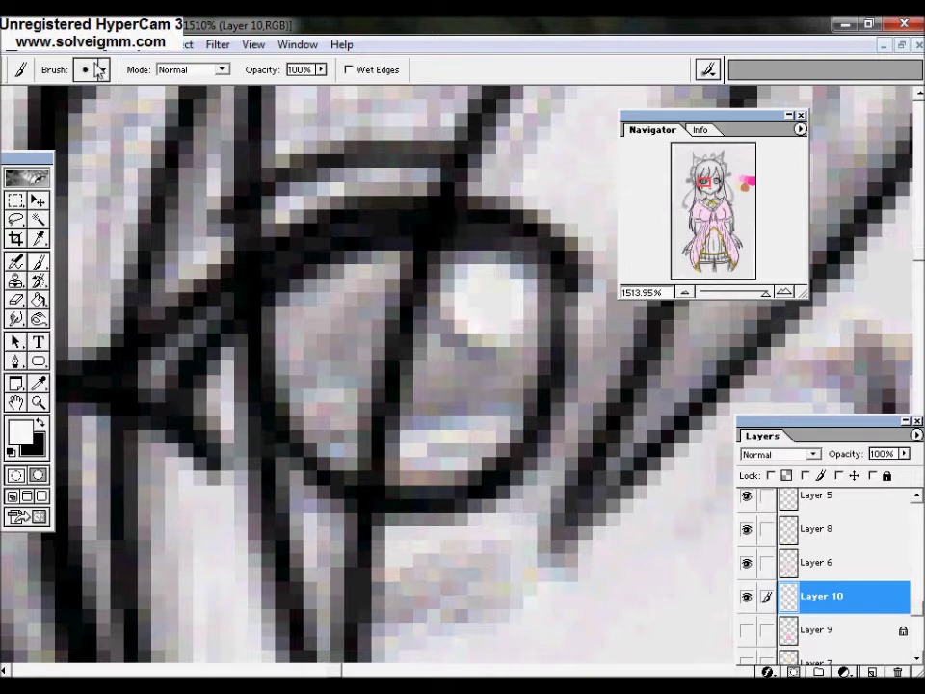
{"action": "left_click", "coordinate": [100, 71]}
{"action": "key", "text": "Escape"}
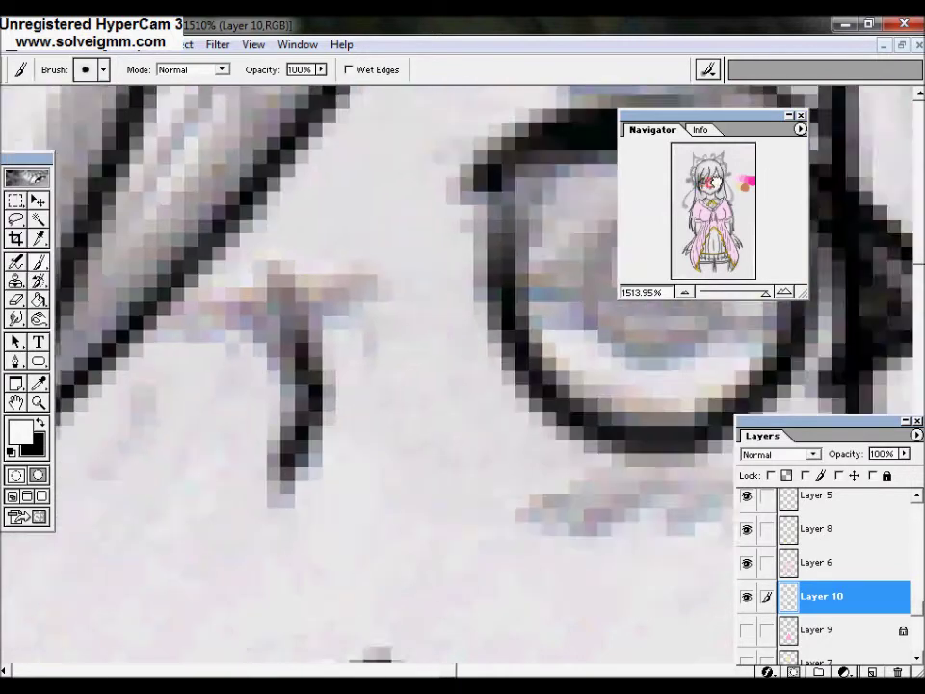
Show the hidden colour layers again and add a small white highlight low in each iris with a smaller brush.
{"action": "double_click", "coordinate": [38, 403]}
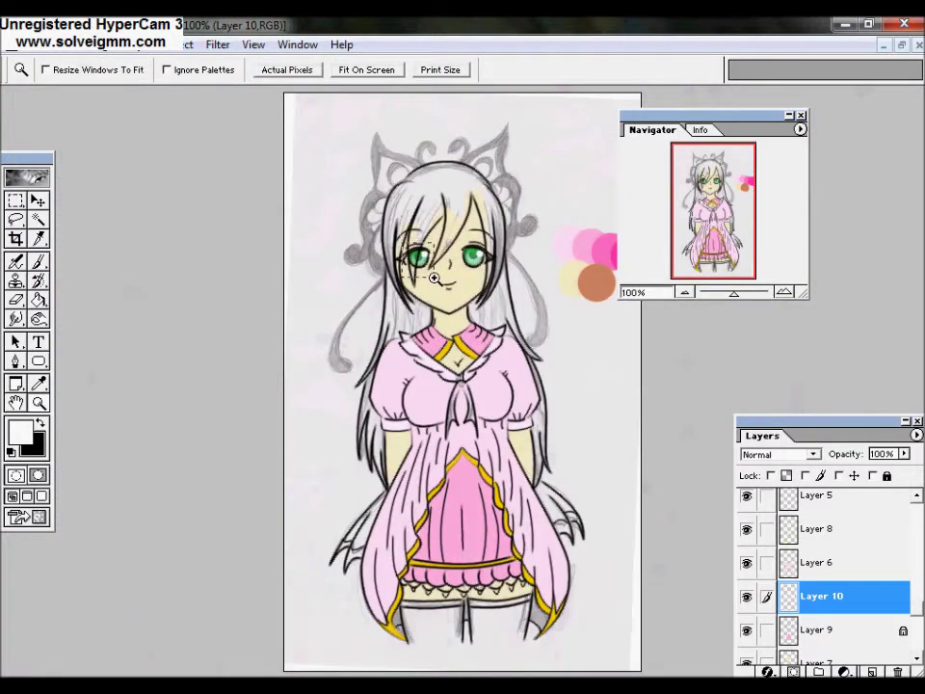
{"action": "left_click_drag", "start_coordinate": [435, 279], "coordinate": [404, 243]}
{"action": "key", "text": "b"}
{"action": "left_click", "coordinate": [85, 70]}
{"action": "key", "text": "Escape"}
{"action": "mouse_move", "coordinate": [347, 373]}
{"action": "left_mouse_down"}
{"action": "mouse_move", "coordinate": [545, 248]}
{"action": "mouse_move", "coordinate": [228, 260]}
{"action": "left_mouse_up"}
Dodge the lower part of both irises on Layer 9, using the Midtones range at 61% exposure.
{"action": "left_click", "coordinate": [838, 631]}
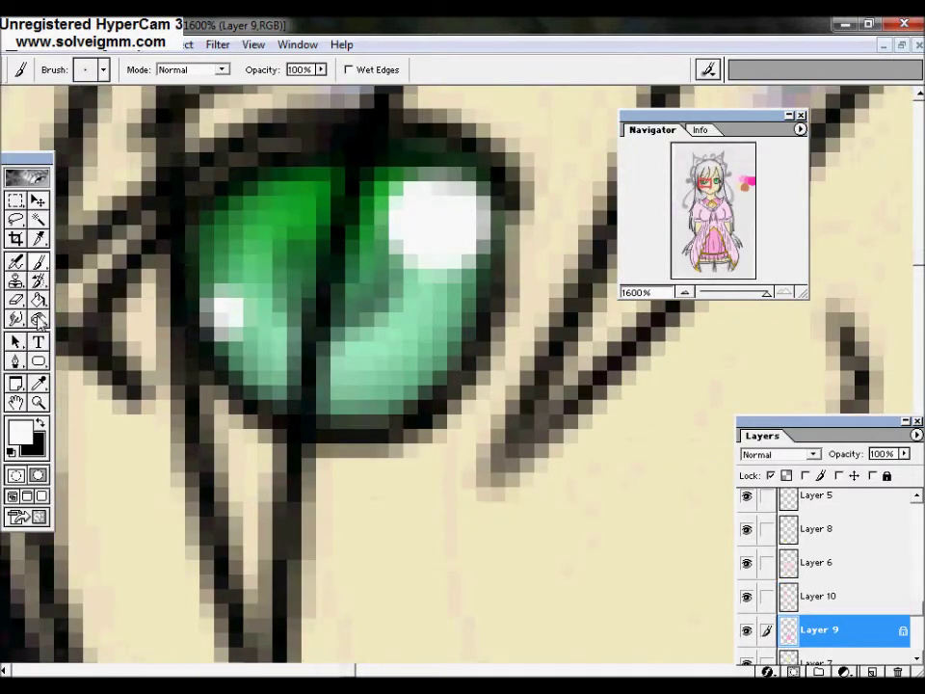
{"action": "key", "text": "o"}
{"action": "left_click", "coordinate": [104, 70]}
{"action": "key", "text": "Escape"}
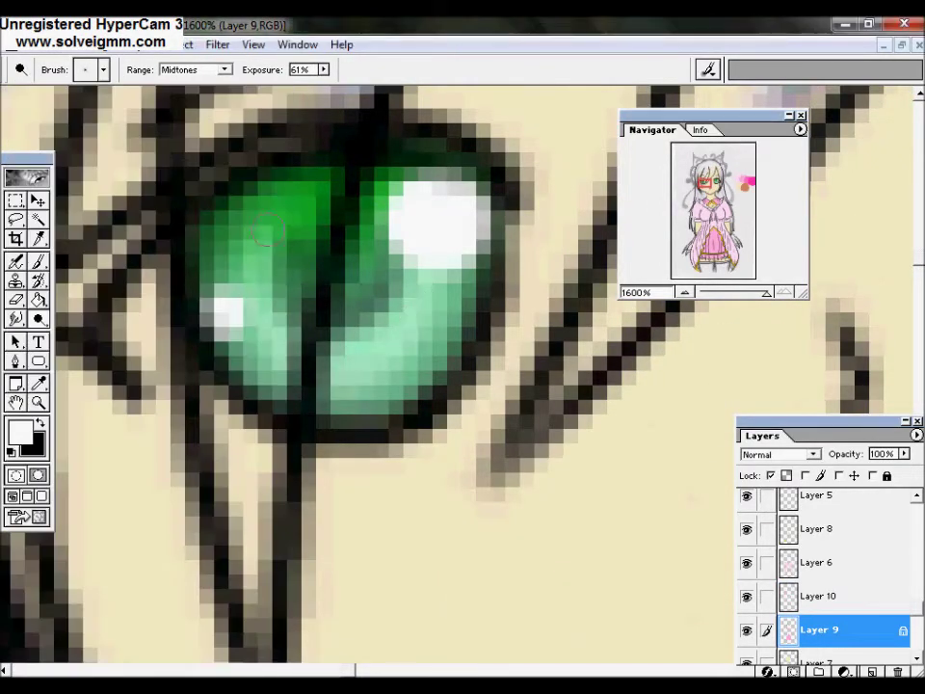
{"action": "left_click_drag", "start_coordinate": [319, 380], "coordinate": [396, 380]}
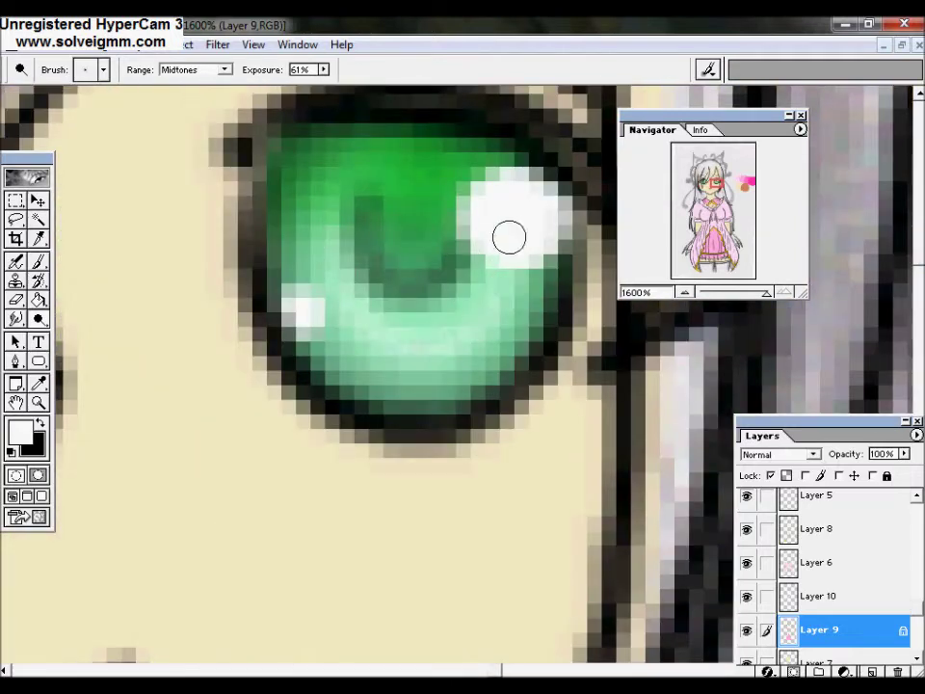
Dodge a bright crescent around the pupils with the range set to Highlights at 61% exposure.
{"action": "left_click", "coordinate": [104, 69]}
{"action": "key", "text": "Escape"}
{"action": "left_click_drag", "start_coordinate": [390, 275], "coordinate": [325, 199]}
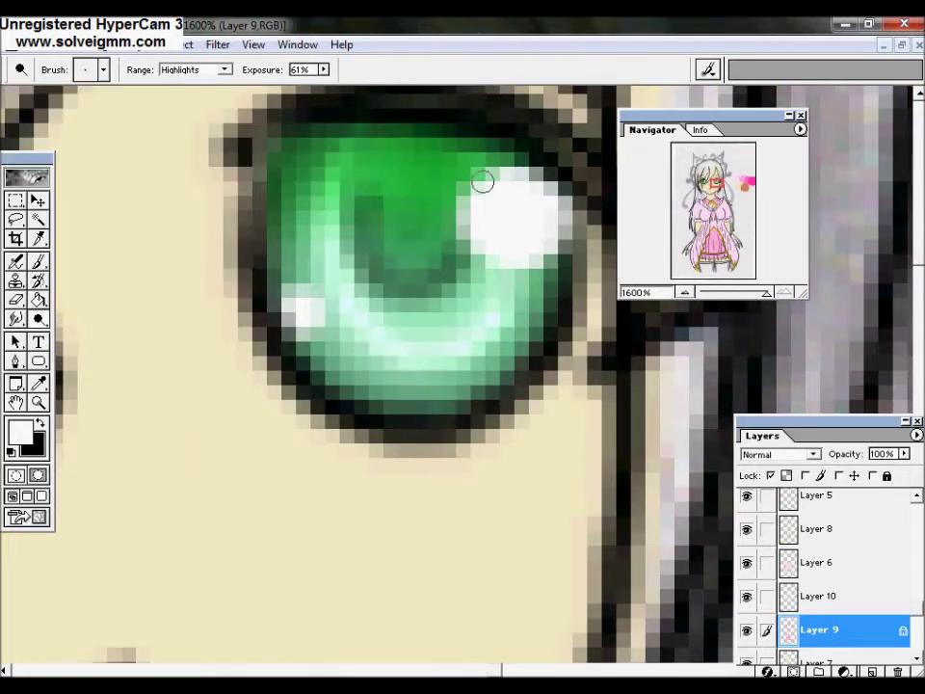
{"action": "left_click_drag", "start_coordinate": [466, 154], "coordinate": [260, 378]}
Burn the top of both irises darker beneath the upper lids, using a larger soft brush and the Highlights range.
{"action": "key", "text": "z"}
{"action": "key", "text": "ctrl+0"}
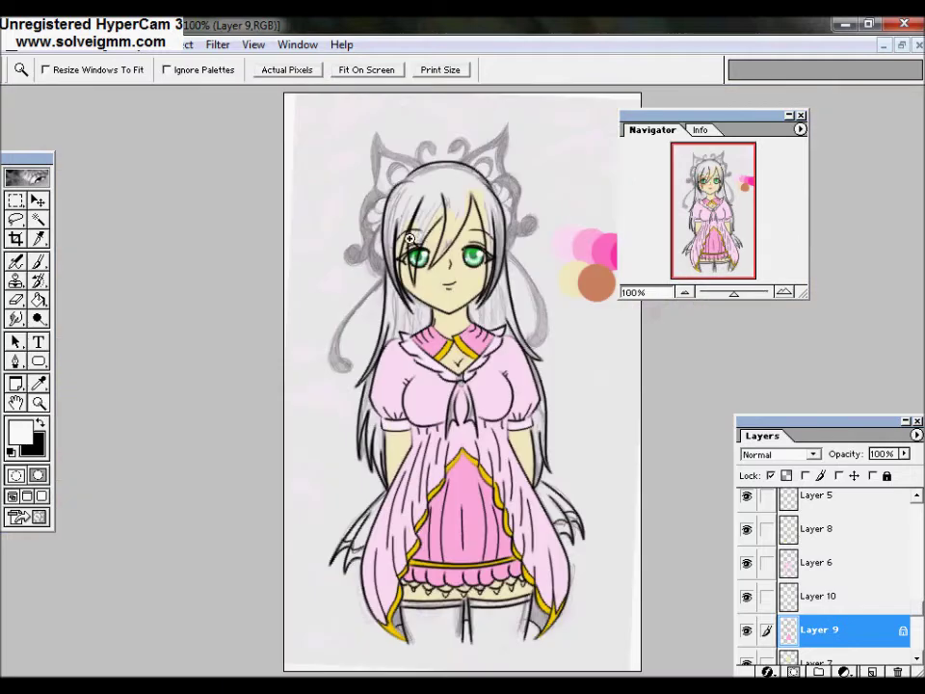
{"action": "left_click_drag", "start_coordinate": [393, 289], "coordinate": [438, 335]}
{"action": "key", "text": "shift+o"}
{"action": "left_click_drag", "start_coordinate": [347, 223], "coordinate": [198, 289]}
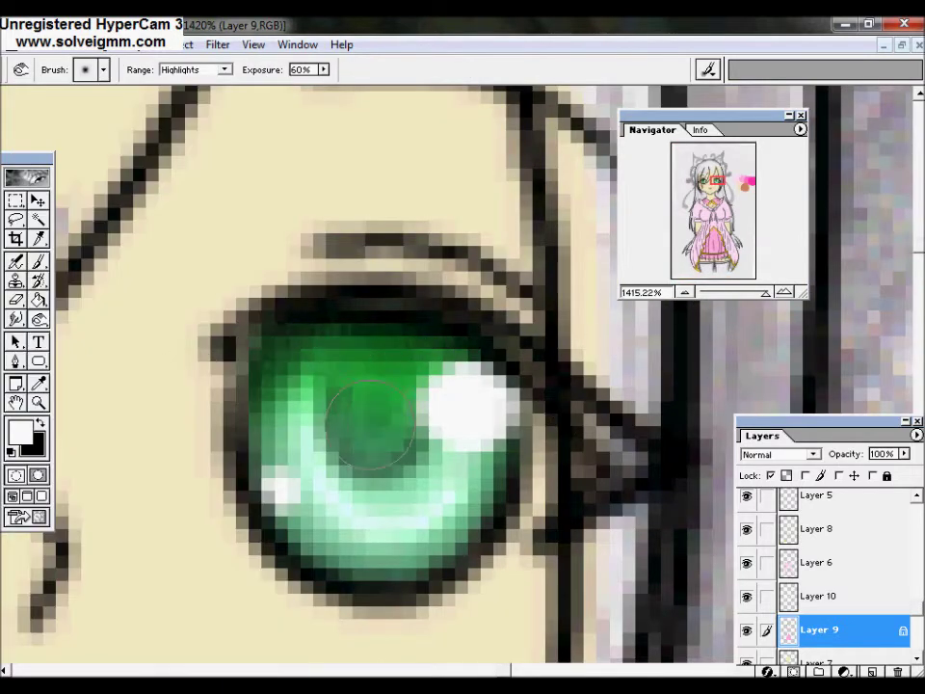
{"action": "left_click_drag", "start_coordinate": [385, 386], "coordinate": [272, 405]}
{"action": "left_click_drag", "start_coordinate": [275, 226], "coordinate": [192, 308]}
Thicken the upper lash lines and outer corners of both eyes in black on the layer named New Layer.
{"action": "double_click", "coordinate": [39, 403]}
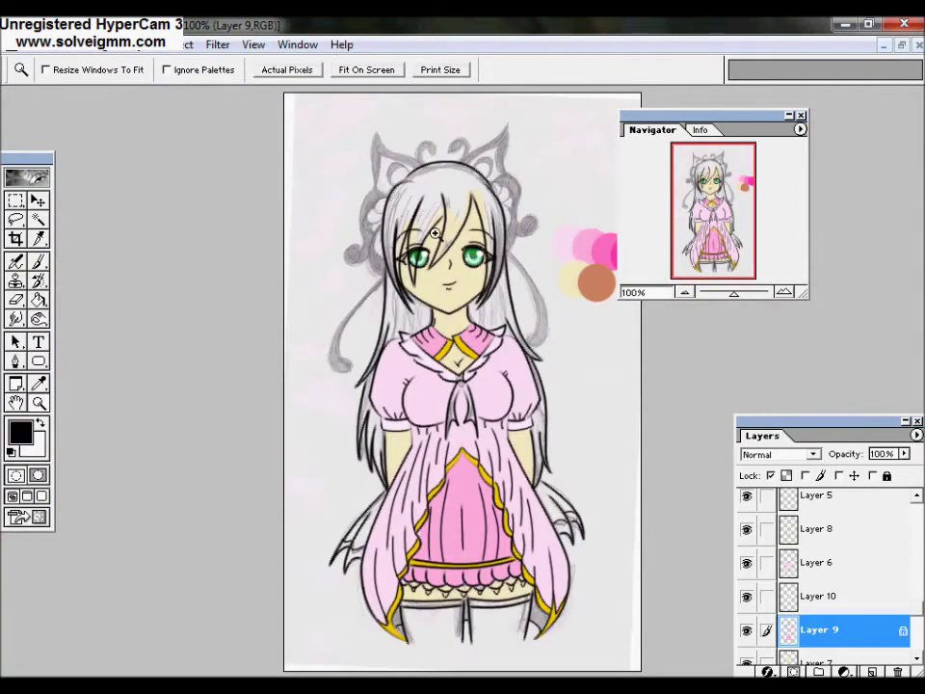
{"action": "left_click_drag", "start_coordinate": [435, 242], "coordinate": [415, 265]}
{"action": "scroll", "coordinate": [826, 559], "scroll_direction": "up", "scroll_amount": 3}
{"action": "left_click", "coordinate": [826, 537]}
{"action": "key", "text": "b"}
{"action": "left_click", "coordinate": [104, 69]}
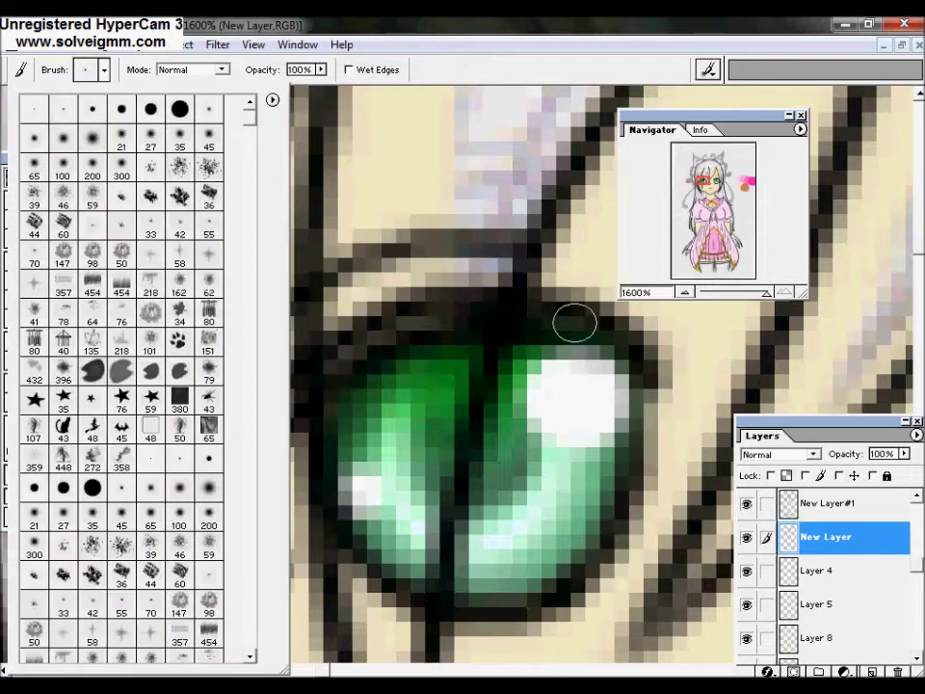
{"action": "left_click", "coordinate": [562, 325]}
{"action": "scroll", "coordinate": [203, 492], "scroll_direction": "right", "scroll_amount": 5}
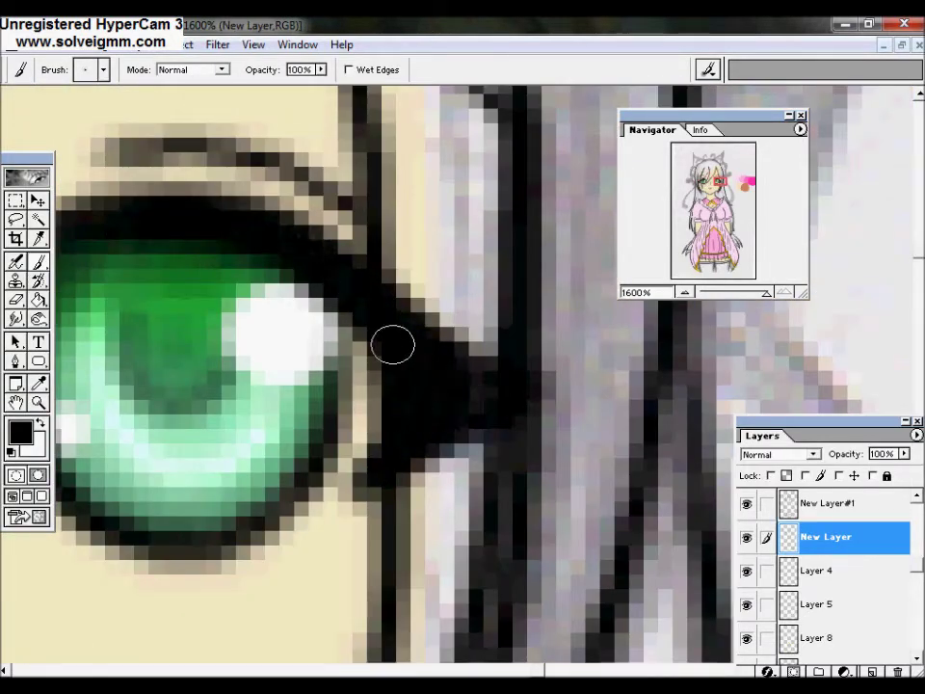
{"action": "key", "text": "ctrl+0"}
{"action": "left_click_drag", "start_coordinate": [405, 304], "coordinate": [433, 328]}
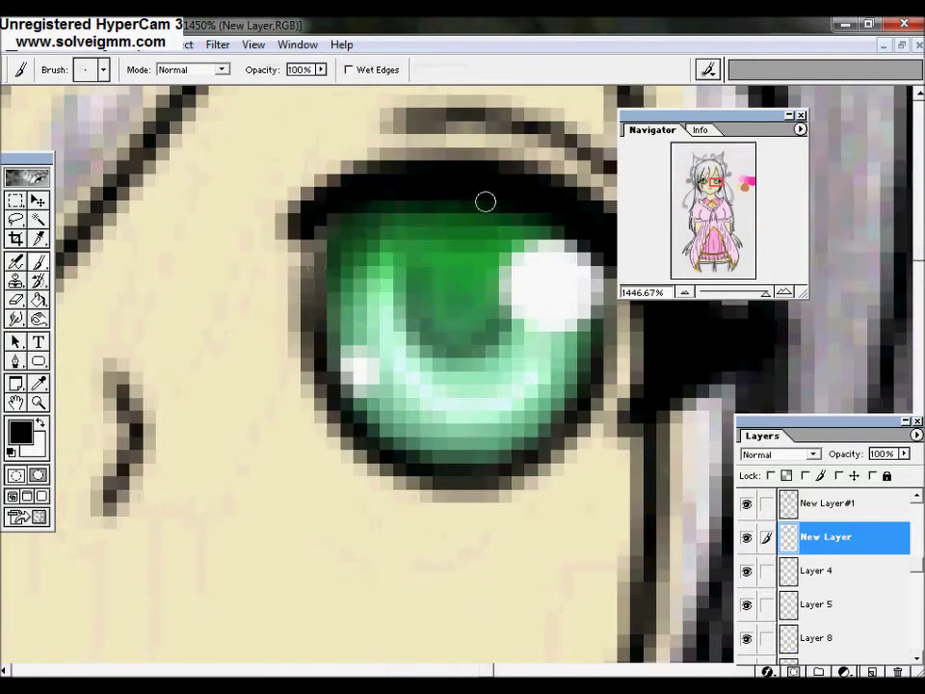
Sample the brown swatch and airbrush skin shadows on Layer 7 with a soft 65 px brush at 5% pressure.
{"action": "double_click", "coordinate": [39, 403]}
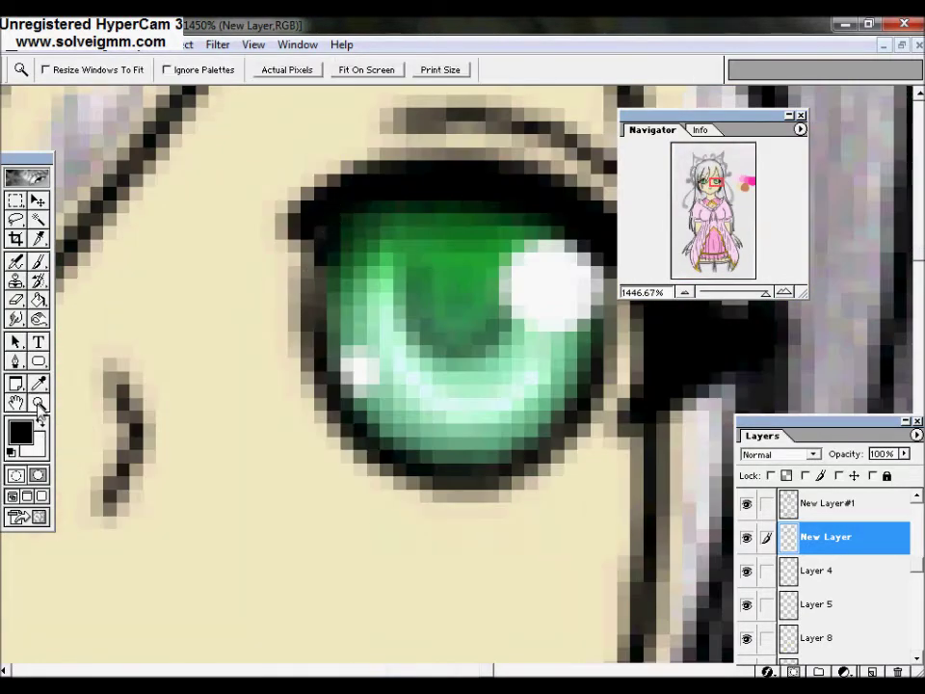
{"action": "key", "text": "i"}
{"action": "left_click", "coordinate": [598, 283]}
{"action": "left_click", "coordinate": [598, 282], "text": "ctrl"}
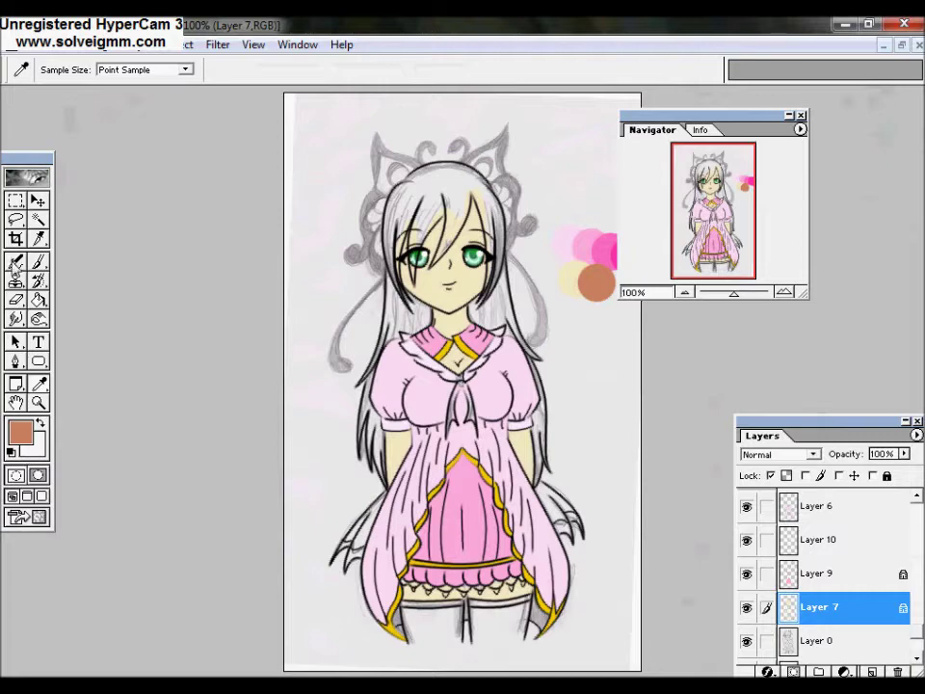
{"action": "left_click", "coordinate": [16, 262]}
{"action": "left_click", "coordinate": [103, 69]}
{"action": "double_click", "coordinate": [34, 164]}
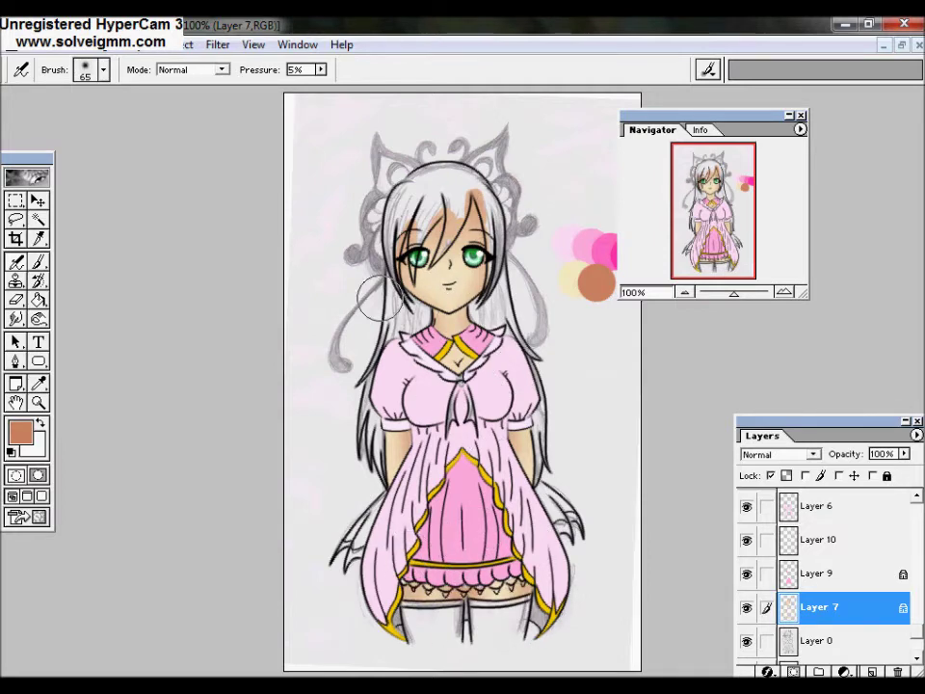
Burn the pink skirt's edges beneath the gold trim on Layer 9 with a soft 21 px brush, Midtones at 60% exposure.
{"action": "key", "text": "alt+]"}
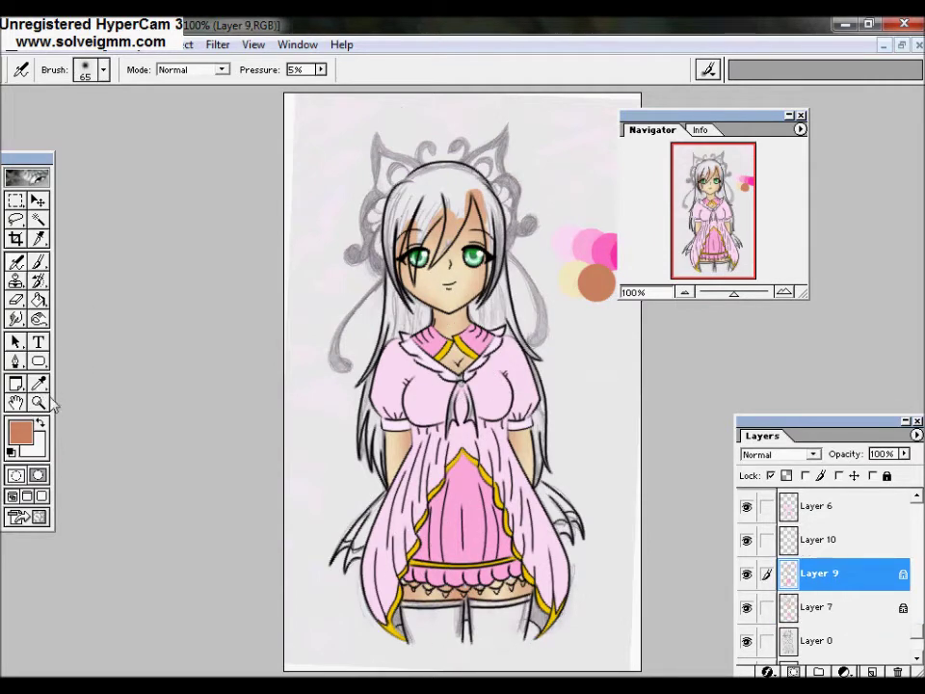
{"action": "left_click", "coordinate": [39, 403]}
{"action": "left_click_drag", "start_coordinate": [582, 305], "coordinate": [279, 470]}
{"action": "key", "text": "o"}
{"action": "left_click", "coordinate": [104, 69]}
{"action": "right_click", "coordinate": [428, 152]}
{"action": "left_click", "coordinate": [475, 208]}
{"action": "left_click", "coordinate": [103, 70]}
{"action": "double_click", "coordinate": [22, 111]}
{"action": "left_click", "coordinate": [103, 69]}
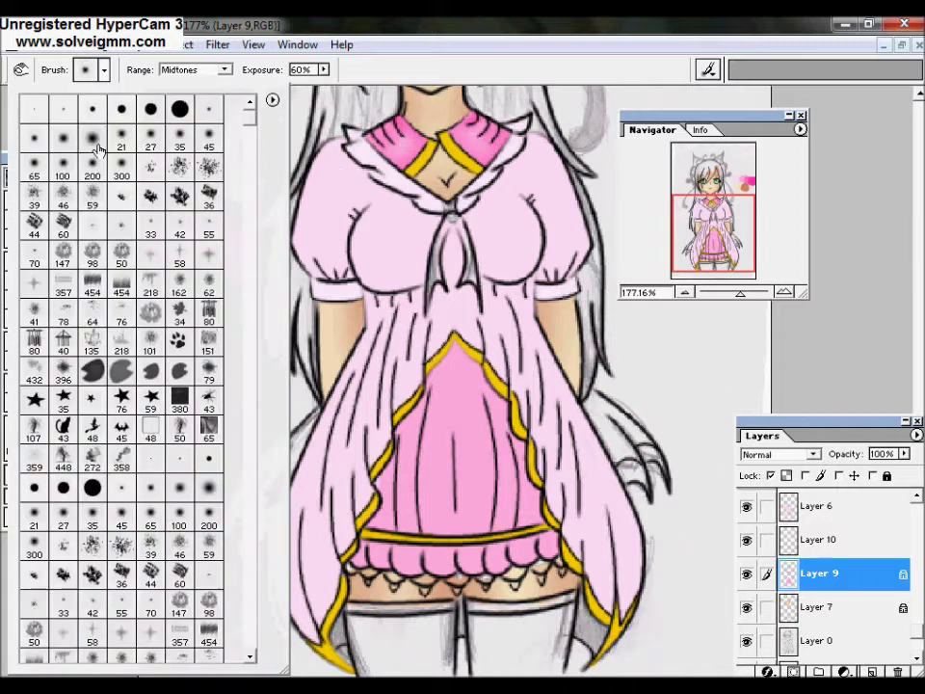
{"action": "left_click", "coordinate": [400, 419]}
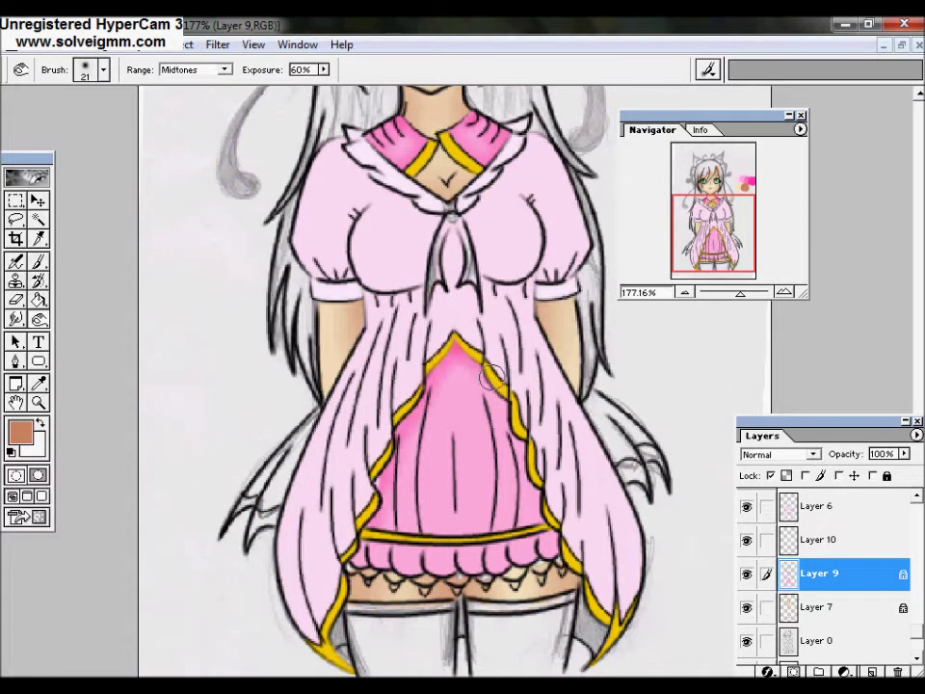
Burn shading along the pink skirt's fold lines with a soft 17 px brush.
{"action": "left_click", "coordinate": [103, 69]}
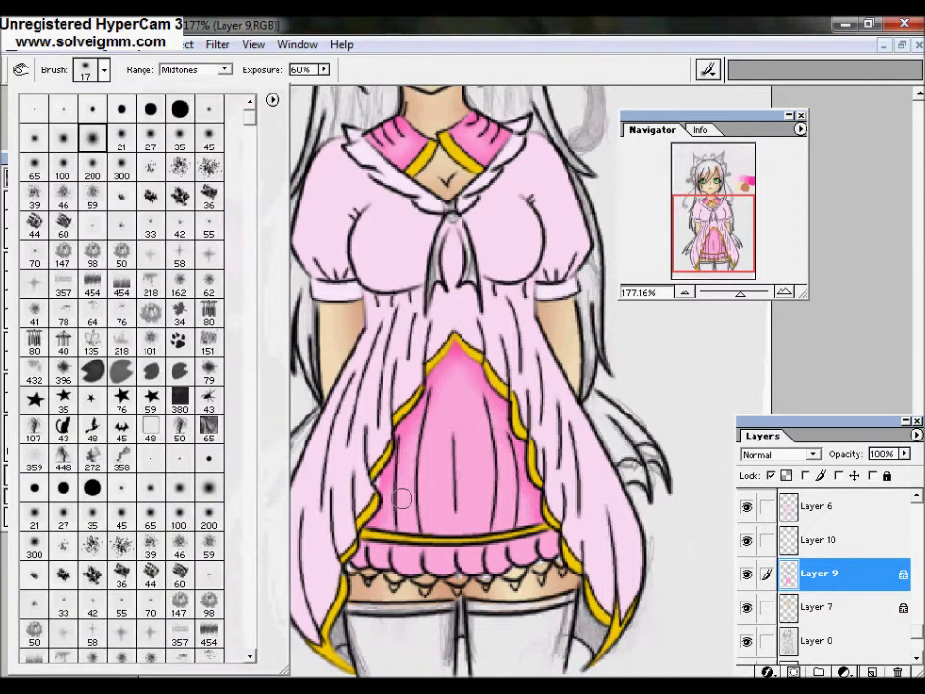
{"action": "left_click", "coordinate": [394, 522]}
{"action": "left_click_drag", "start_coordinate": [364, 285], "coordinate": [358, 414]}
{"action": "left_click_drag", "start_coordinate": [385, 318], "coordinate": [299, 375]}
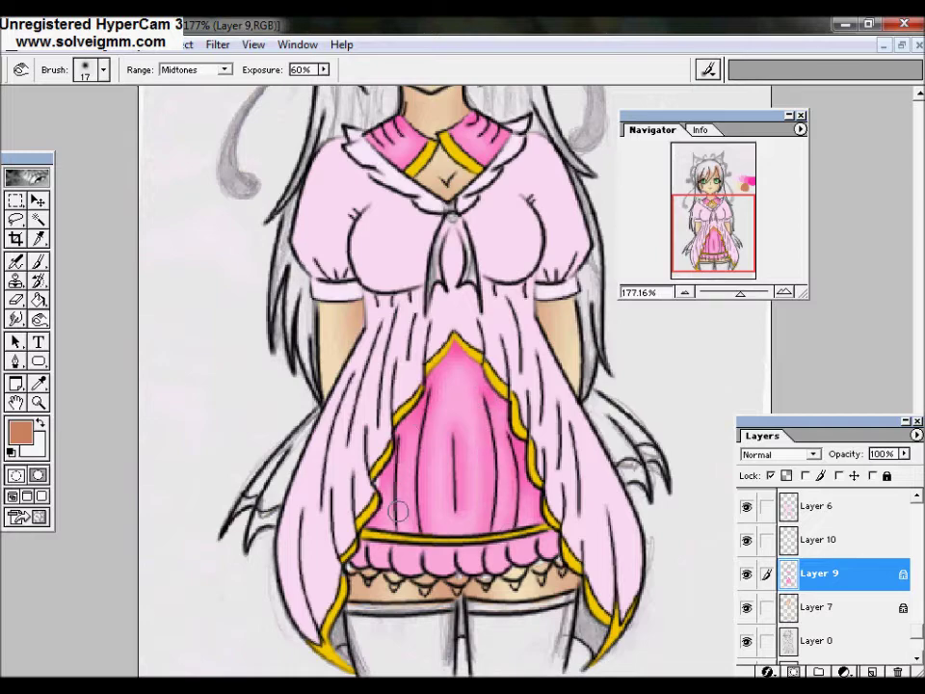
Burn shading along the lower edges of the pink ruffle's scallops on Layer 9, with Midtones at 60% exposure.
{"action": "key", "text": "ctrl+plus"}
{"action": "mouse_move", "coordinate": [296, 331]}
{"action": "left_mouse_down"}
{"action": "mouse_move", "coordinate": [414, 366]}
{"action": "mouse_move", "coordinate": [459, 320]}
{"action": "mouse_move", "coordinate": [511, 339]}
{"action": "left_mouse_up"}
{"action": "scroll", "coordinate": [239, 366], "scroll_direction": "up", "scroll_amount": 5}
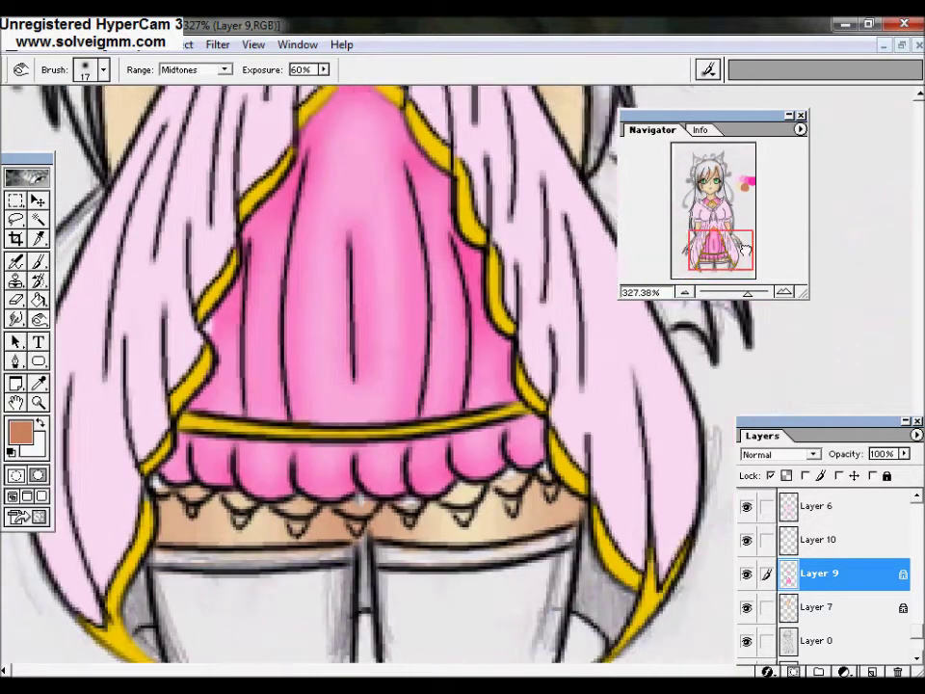
Dodge highlights between the folds of the pink skirt and its ruffle on Layer 9, using the Midtones range.
{"action": "left_click_drag", "start_coordinate": [38, 318], "coordinate": [145, 320]}
{"action": "left_click", "coordinate": [103, 70]}
{"action": "key", "text": "Return"}
{"action": "right_click", "coordinate": [456, 295]}
{"action": "left_click", "coordinate": [475, 356]}
{"action": "mouse_move", "coordinate": [358, 253]}
{"action": "left_mouse_down"}
{"action": "mouse_move", "coordinate": [231, 328]}
{"action": "mouse_move", "coordinate": [424, 309]}
{"action": "mouse_move", "coordinate": [434, 362]}
{"action": "mouse_move", "coordinate": [380, 491]}
{"action": "mouse_move", "coordinate": [241, 366]}
{"action": "mouse_move", "coordinate": [207, 364]}
{"action": "left_mouse_up"}
{"action": "key", "text": "z"}
{"action": "key", "text": "ctrl+0"}
{"action": "left_click_drag", "start_coordinate": [439, 491], "coordinate": [533, 557]}
{"action": "key", "text": "r"}
{"action": "left_click", "coordinate": [103, 69]}
{"action": "key", "text": "Return"}
Burn broad shading over the light pink outer dress on Layer 6 with a soft 45 px brush, Midtones at 60% exposure.
{"action": "key", "text": "z"}
{"action": "key", "text": "ctrl+alt+0"}
{"action": "key", "text": "alt+bracketright"}
{"action": "key", "text": "alt+bracketright"}
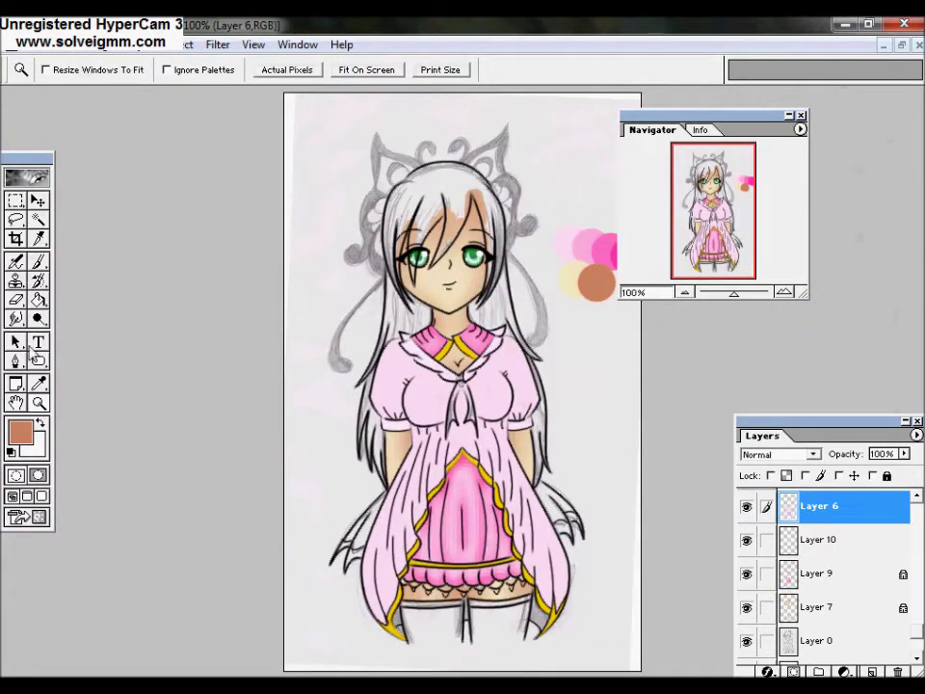
{"action": "left_click", "coordinate": [16, 318]}
{"action": "left_click", "coordinate": [103, 69]}
{"action": "left_click", "coordinate": [92, 103]}
{"action": "key", "text": "Return"}
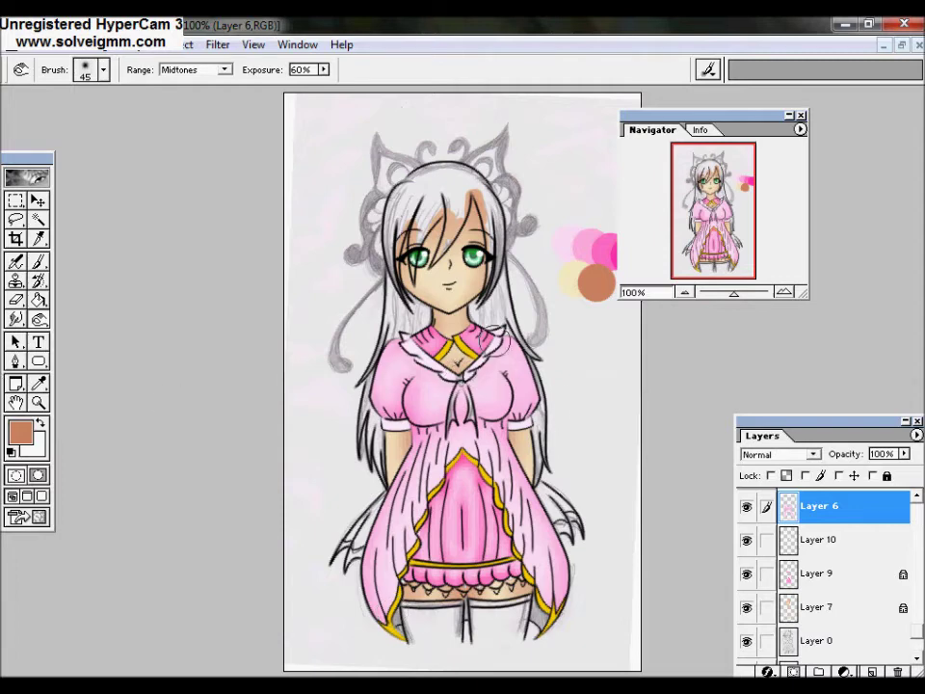
Burn the fold lines of the outer dress's side panels on Layer 6 with a small soft brush, Shadows at 60% exposure.
{"action": "left_click", "coordinate": [38, 402]}
{"action": "left_click_drag", "start_coordinate": [289, 415], "coordinate": [636, 665]}
{"action": "key", "text": "o"}
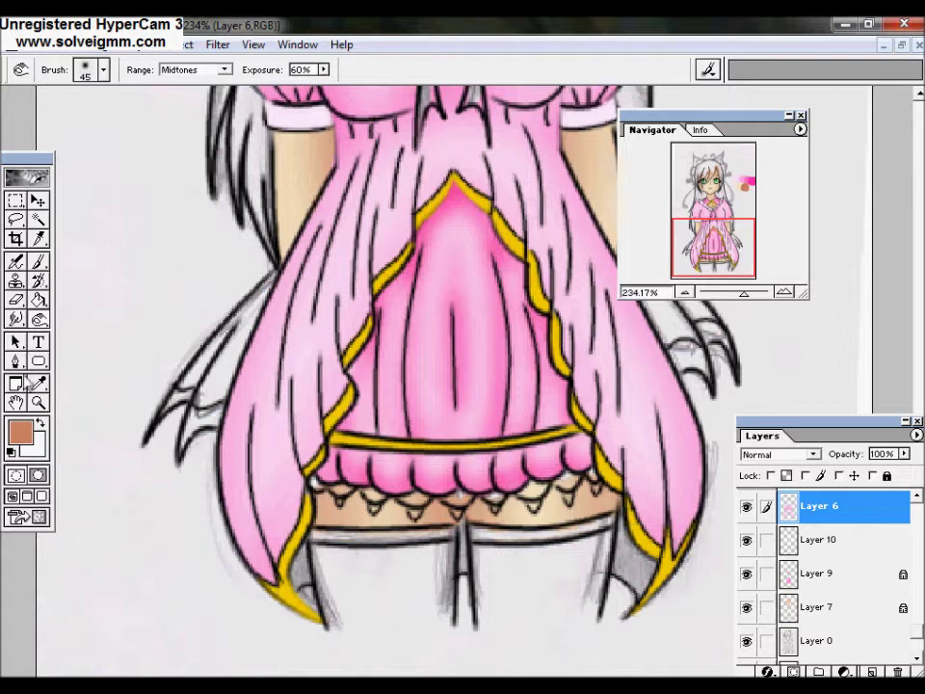
{"action": "key", "text": "z"}
{"action": "left_click", "coordinate": [241, 99]}
{"action": "key", "text": "o"}
{"action": "left_click", "coordinate": [103, 70]}
{"action": "key", "text": "Escape"}
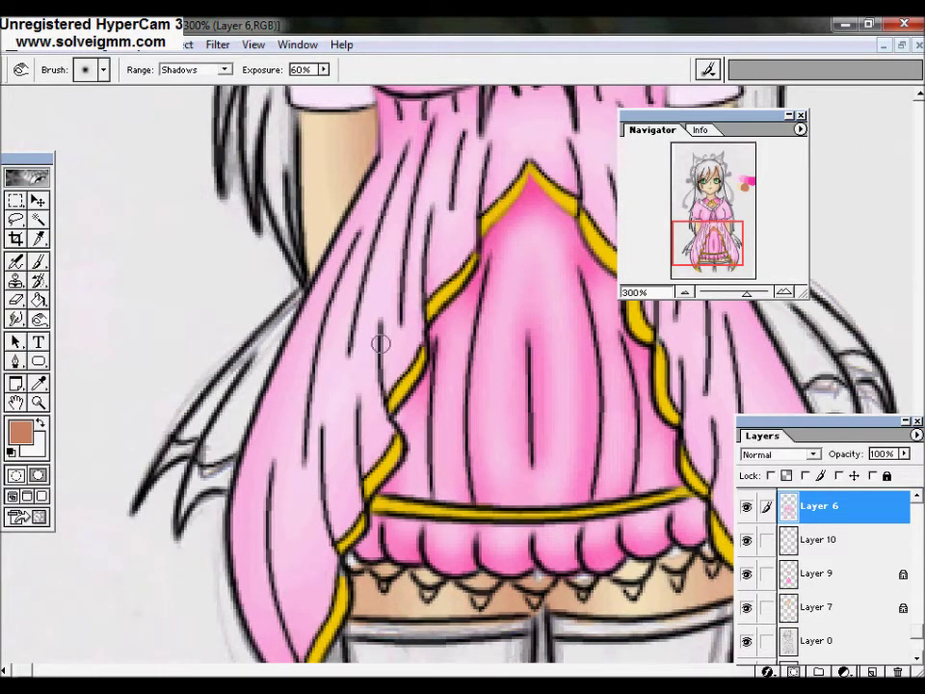
{"action": "scroll", "coordinate": [266, 412], "scroll_direction": "down", "scroll_amount": 2}
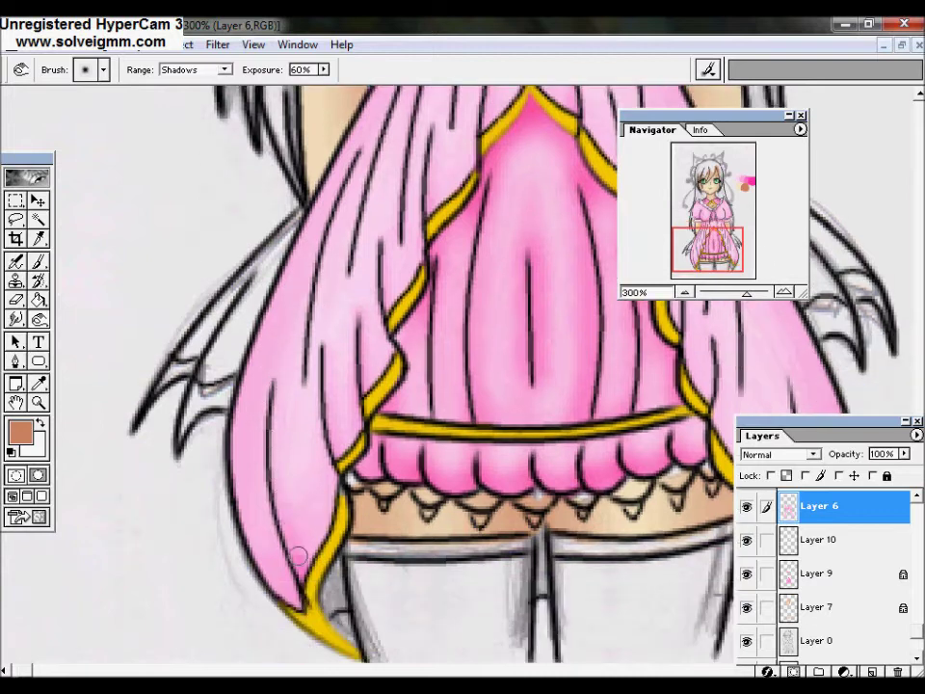
{"action": "scroll", "coordinate": [303, 378], "scroll_direction": "up", "scroll_amount": 3}
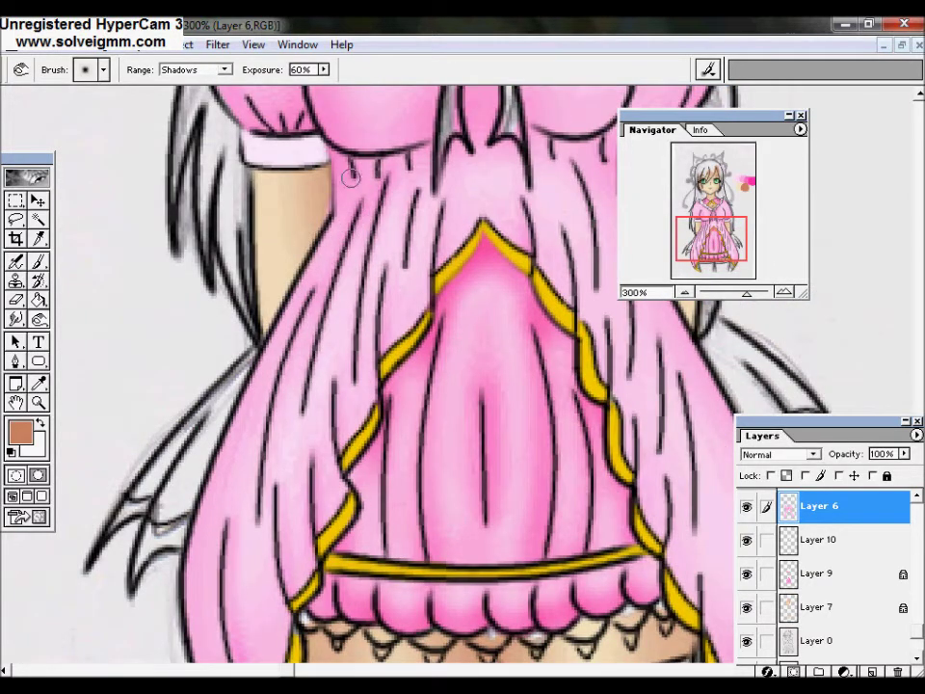
{"action": "scroll", "coordinate": [409, 266], "scroll_direction": "right", "scroll_amount": 2}
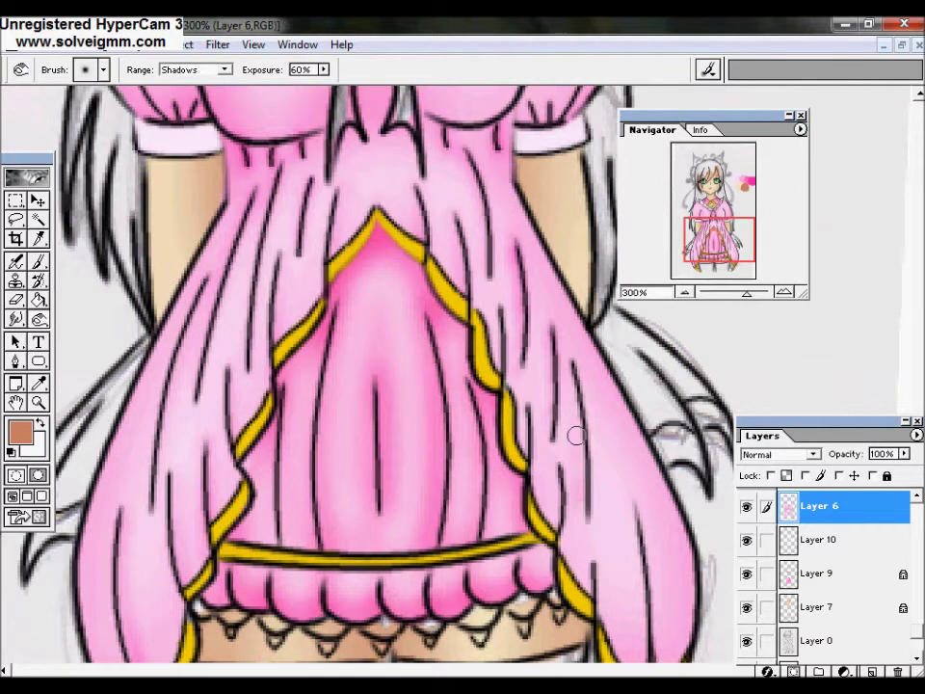
{"action": "scroll", "coordinate": [575, 436], "scroll_direction": "down", "scroll_amount": 4}
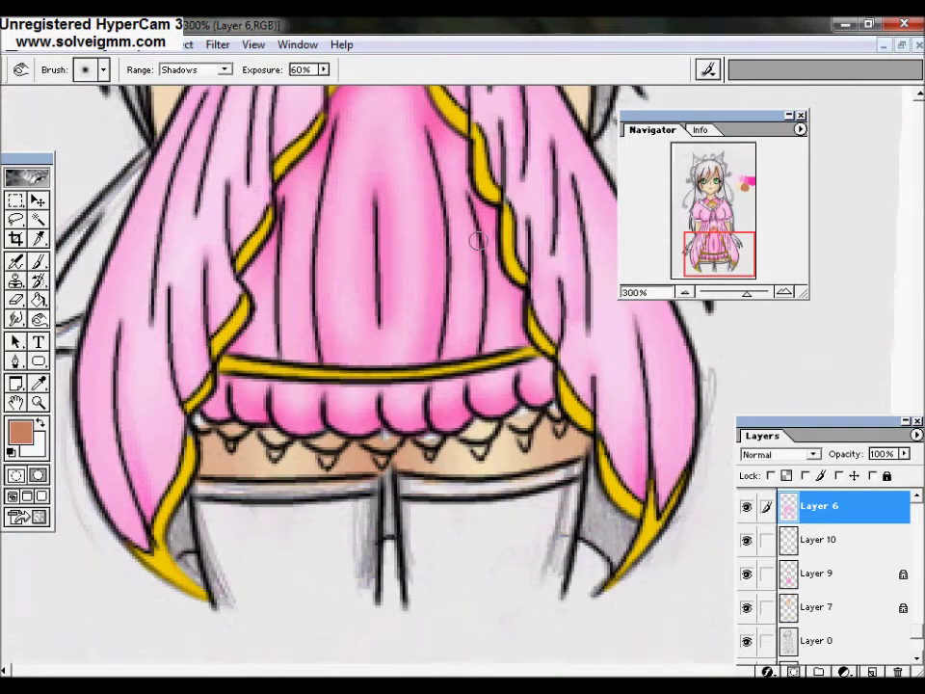
Deepen the shading around the bodice, puff sleeves and collar edge on Layer 6, moving to a soft 21 px burn brush.
{"action": "scroll", "coordinate": [477, 241], "scroll_direction": "up", "scroll_amount": 10}
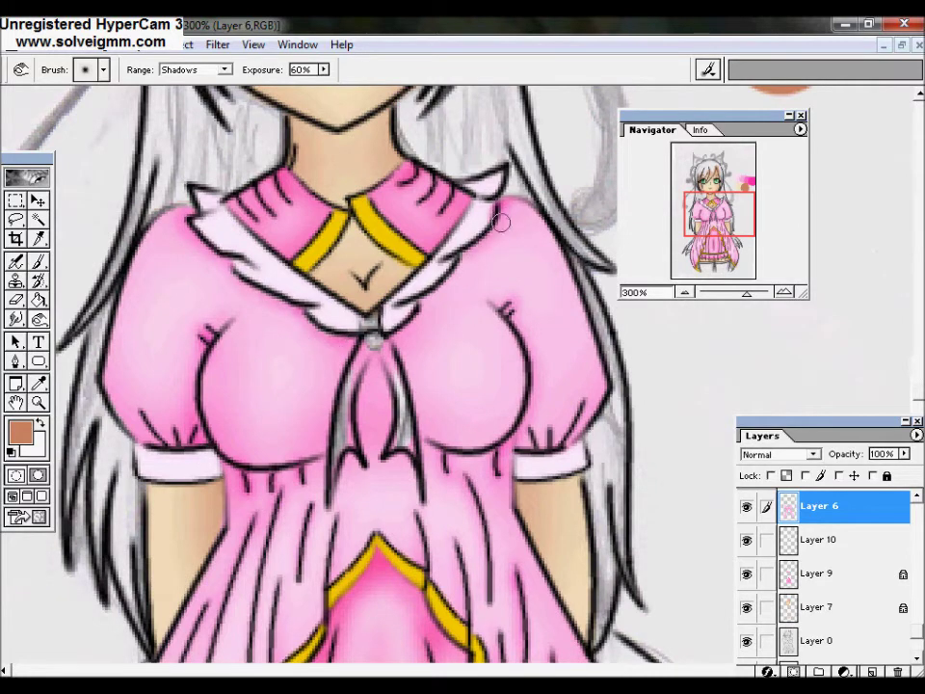
{"action": "left_click", "coordinate": [103, 69]}
{"action": "double_click", "coordinate": [90, 104]}
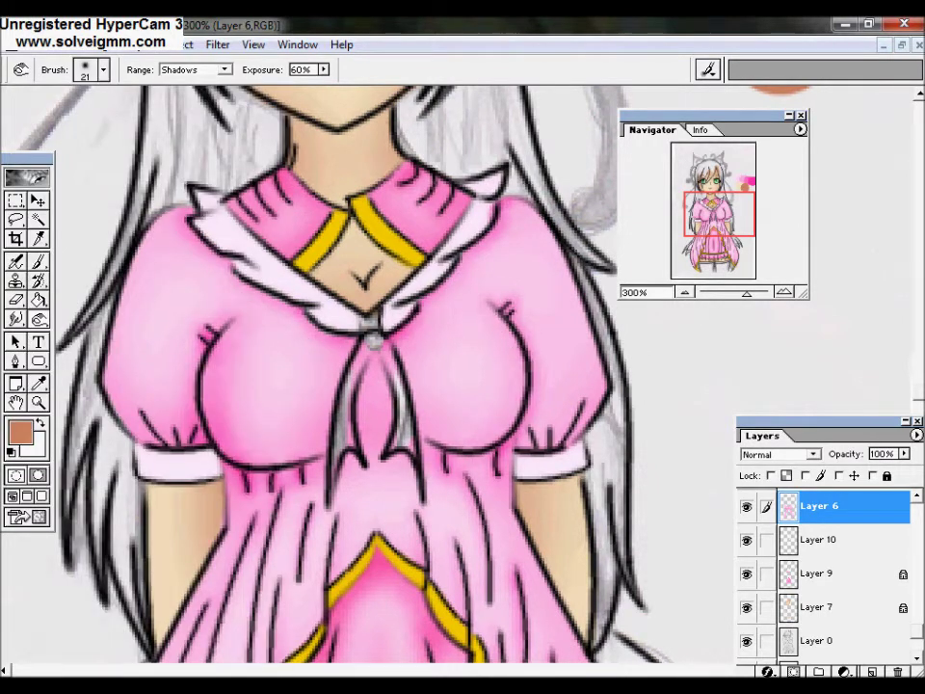
Sample the bright pink swatch and paint the lace scallops beneath the skirt's ruffle on Layer 10 with a hard brush.
{"action": "double_click", "coordinate": [38, 403]}
{"action": "key", "text": "i"}
{"action": "left_click", "coordinate": [607, 249]}
{"action": "key", "text": "z"}
{"action": "left_click_drag", "start_coordinate": [395, 576], "coordinate": [489, 654]}
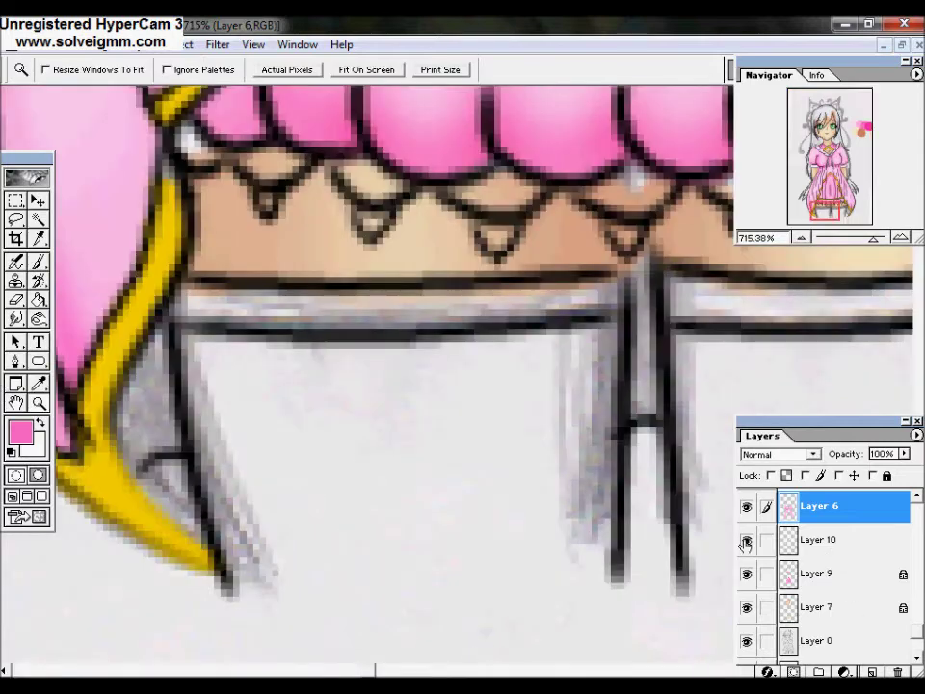
{"action": "left_click", "coordinate": [820, 539]}
{"action": "key", "text": "b"}
{"action": "left_click", "coordinate": [103, 69]}
{"action": "double_click", "coordinate": [38, 104]}
{"action": "left_click_drag", "start_coordinate": [356, 178], "coordinate": [502, 169]}
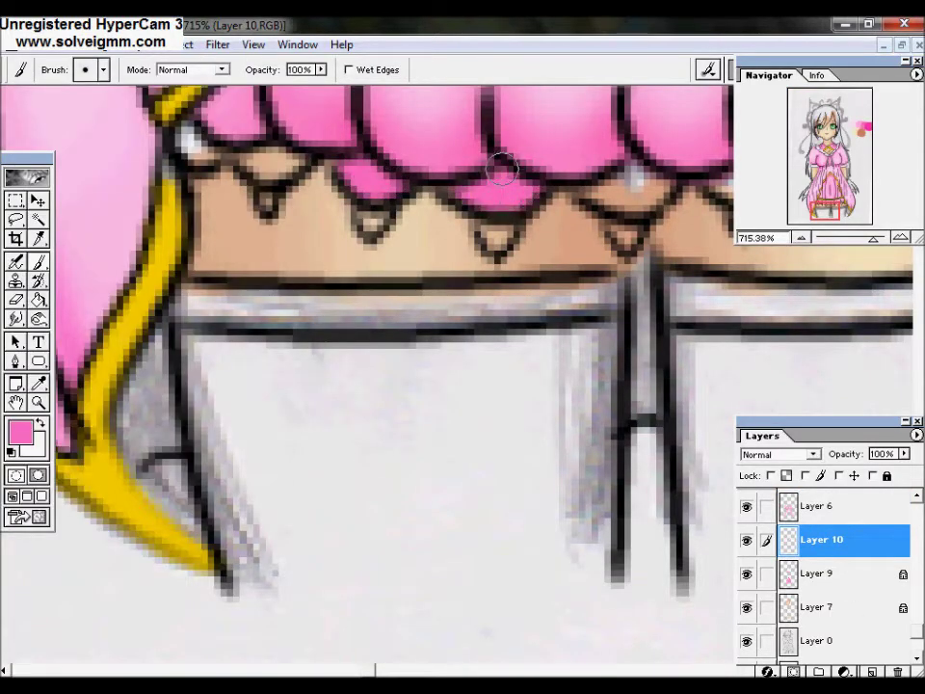
{"action": "key", "text": "e"}
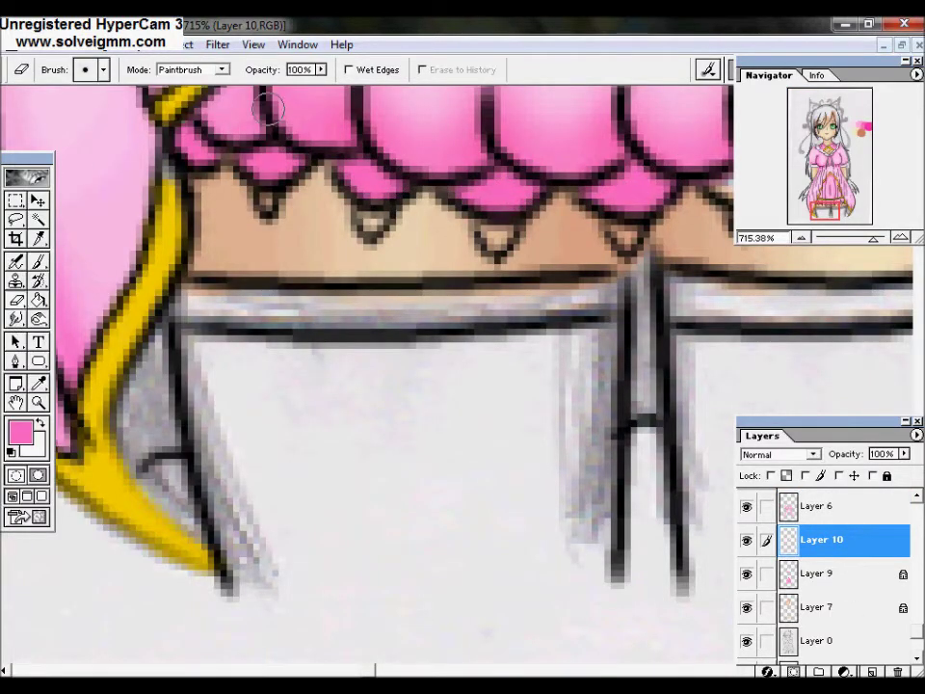
{"action": "left_click_drag", "start_coordinate": [823, 210], "coordinate": [832, 209]}
{"action": "key", "text": "b"}
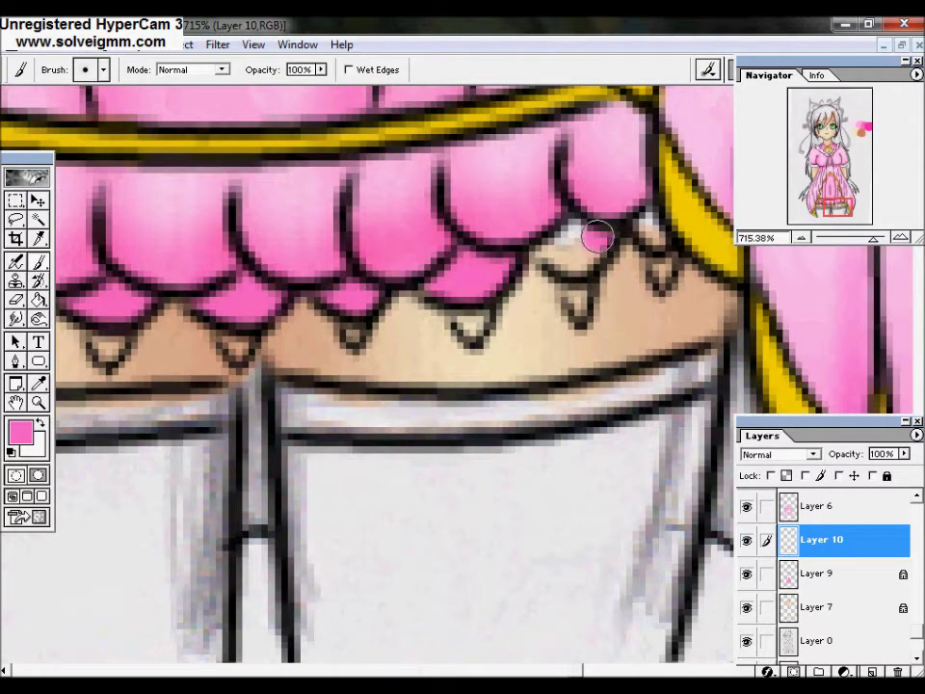
Choose a darker muted pink and fill the lace's small pointed tips on a new layer above Layer 10.
{"action": "left_click", "coordinate": [20, 431]}
{"action": "left_click", "coordinate": [254, 151]}
{"action": "left_click", "coordinate": [400, 83]}
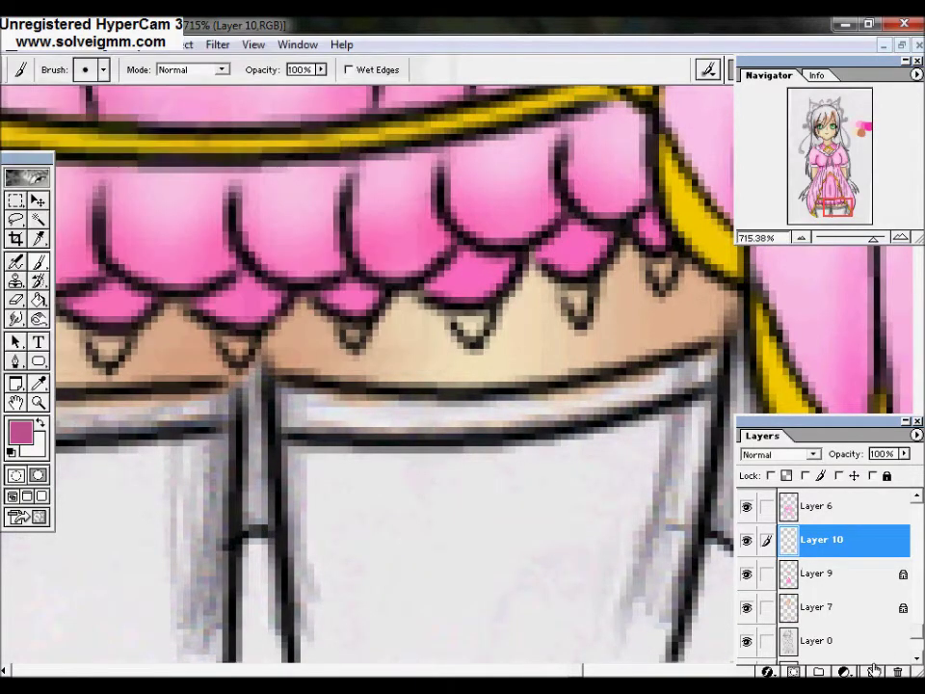
{"action": "left_click", "coordinate": [103, 70]}
{"action": "left_click", "coordinate": [670, 256]}
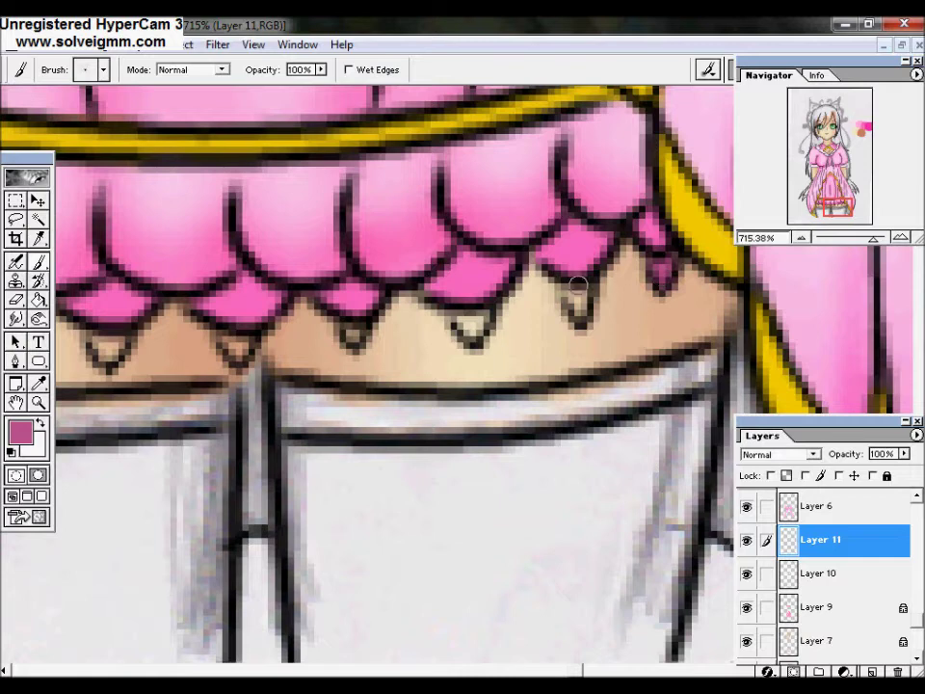
{"action": "left_click_drag", "start_coordinate": [410, 300], "coordinate": [640, 306]}
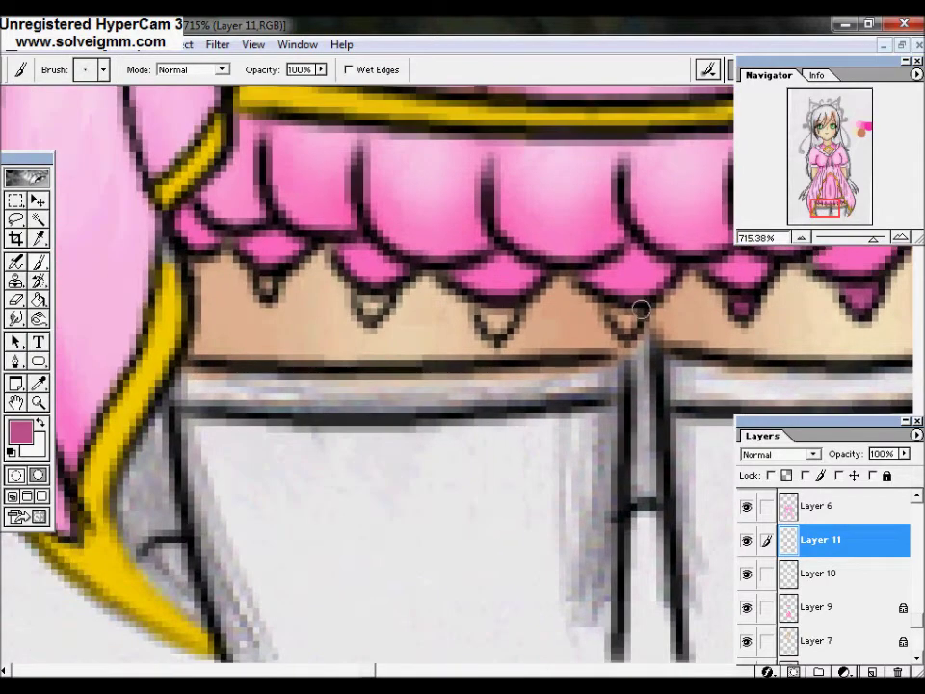
{"action": "left_click_drag", "start_coordinate": [482, 386], "coordinate": [482, 309]}
Fill both stockings with the muted dark pink on Layer 11 using a larger hard brush.
{"action": "left_click", "coordinate": [103, 69]}
{"action": "left_click", "coordinate": [175, 97]}
{"action": "mouse_move", "coordinate": [578, 332]}
{"action": "left_mouse_down"}
{"action": "mouse_move", "coordinate": [250, 550]}
{"action": "mouse_move", "coordinate": [463, 366]}
{"action": "mouse_move", "coordinate": [385, 452]}
{"action": "left_mouse_up"}
{"action": "left_click_drag", "start_coordinate": [867, 309], "coordinate": [453, 256]}
{"action": "mouse_move", "coordinate": [636, 244]}
{"action": "left_mouse_down"}
{"action": "mouse_move", "coordinate": [453, 482]}
{"action": "mouse_move", "coordinate": [617, 258]}
{"action": "mouse_move", "coordinate": [405, 385]}
{"action": "left_mouse_up"}
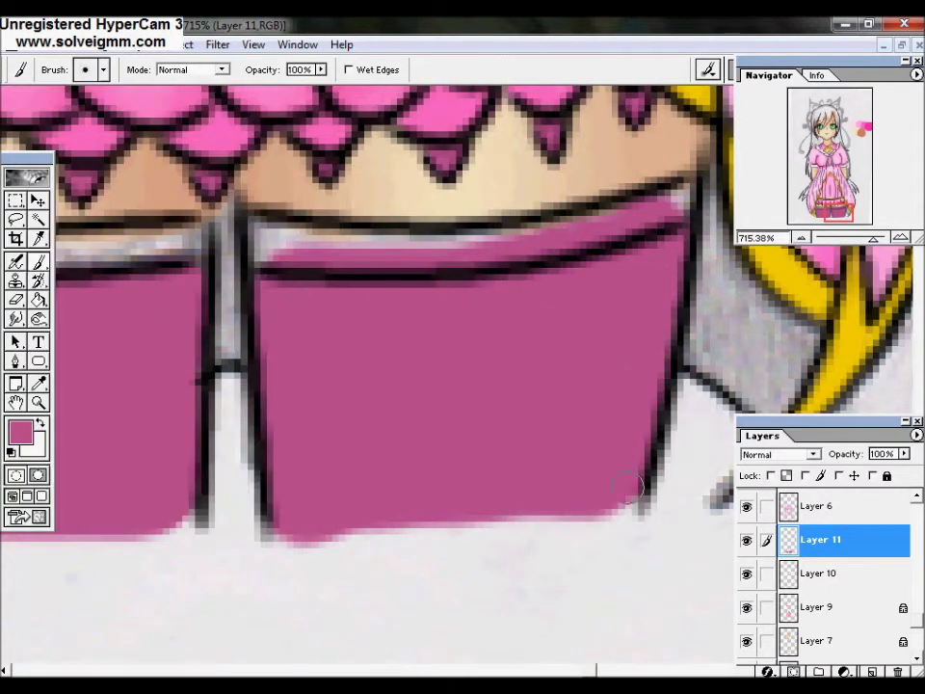
{"action": "left_click_drag", "start_coordinate": [617, 222], "coordinate": [135, 231]}
Mix a deep magenta from the pink swatch and paint the dress lining beside the left stocking on Layer 7.
{"action": "key", "text": "ctrl+alt+0"}
{"action": "key", "text": "i"}
{"action": "left_click", "coordinate": [626, 246]}
{"action": "left_click", "coordinate": [20, 432]}
{"action": "key", "text": "Return"}
{"action": "key", "text": "z"}
{"action": "left_click_drag", "start_coordinate": [361, 559], "coordinate": [414, 642]}
{"action": "key", "text": "alt+bracketleft"}
{"action": "key", "text": "alt+bracketleft"}
{"action": "key", "text": "alt+bracketleft"}
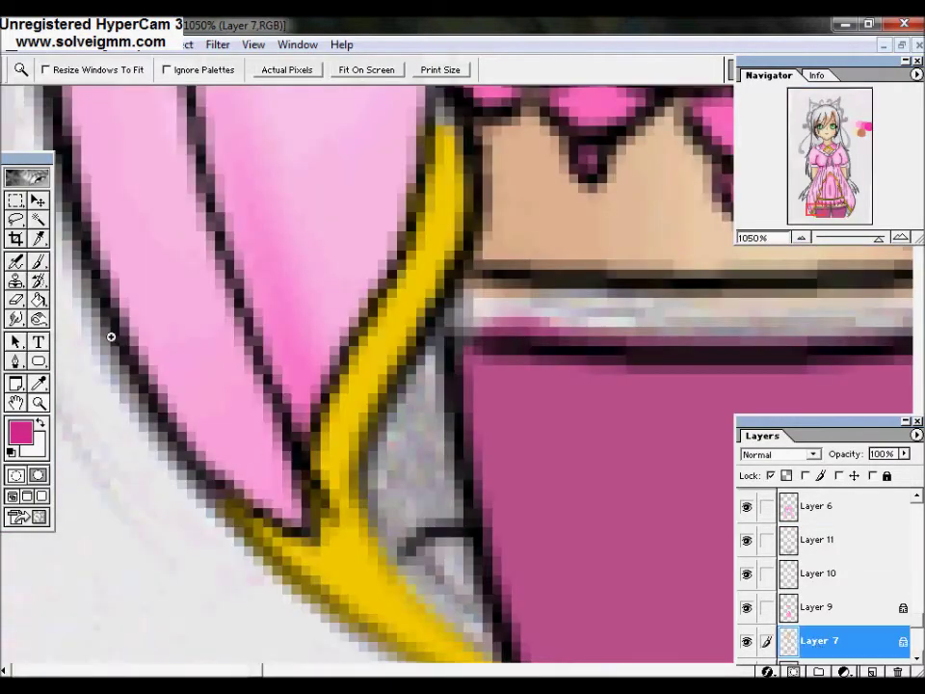
{"action": "key", "text": "b"}
{"action": "right_click", "coordinate": [111, 336]}
{"action": "key", "text": "Return"}
{"action": "mouse_move", "coordinate": [414, 347]}
{"action": "left_mouse_down"}
{"action": "mouse_move", "coordinate": [385, 521]}
{"action": "mouse_move", "coordinate": [424, 327]}
{"action": "left_mouse_up"}
Paint the lining between the stockings and beside the right one deep magenta, then erase any overspill.
{"action": "left_click_drag", "start_coordinate": [305, 419], "coordinate": [57, 414]}
{"action": "mouse_move", "coordinate": [400, 232]}
{"action": "left_mouse_down"}
{"action": "mouse_move", "coordinate": [439, 457]}
{"action": "mouse_move", "coordinate": [366, 289]}
{"action": "mouse_move", "coordinate": [533, 190]}
{"action": "left_mouse_up"}
{"action": "key", "text": "ctrl+z"}
{"action": "mouse_move", "coordinate": [445, 116]}
{"action": "left_mouse_down"}
{"action": "mouse_move", "coordinate": [413, 392]}
{"action": "mouse_move", "coordinate": [692, 193]}
{"action": "left_mouse_up"}
{"action": "mouse_move", "coordinate": [506, 193]}
{"action": "left_mouse_down"}
{"action": "mouse_move", "coordinate": [475, 403]}
{"action": "mouse_move", "coordinate": [578, 385]}
{"action": "mouse_move", "coordinate": [516, 206]}
{"action": "left_mouse_up"}
{"action": "key", "text": "e"}
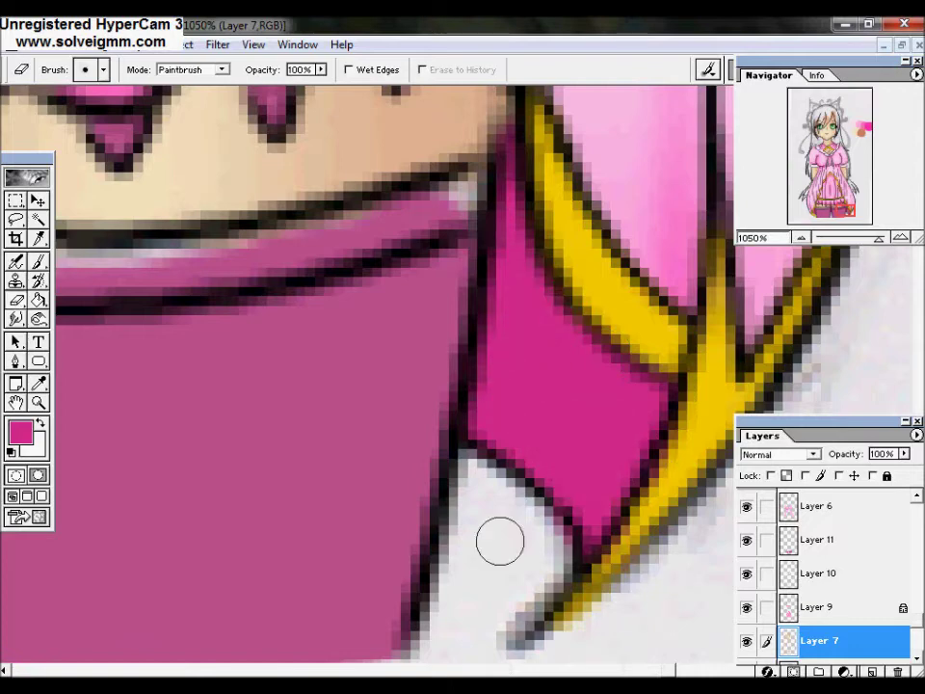
Sample the gold trim colour and paint the bands at the tops of both stockings on Layer 8.
{"action": "left_click", "coordinate": [819, 606]}
{"action": "key", "text": "i"}
{"action": "left_click", "coordinate": [583, 242]}
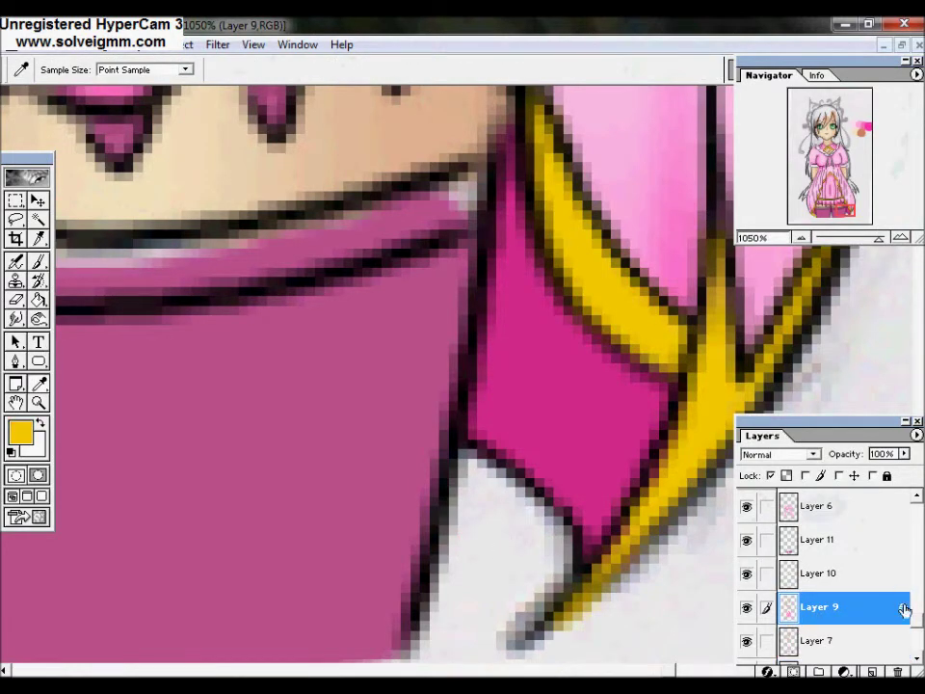
{"action": "scroll", "coordinate": [903, 609], "scroll_direction": "up", "scroll_amount": 2}
{"action": "left_click", "coordinate": [819, 556]}
{"action": "key", "text": "b"}
{"action": "left_click", "coordinate": [86, 69]}
{"action": "left_click", "coordinate": [48, 83]}
{"action": "mouse_move", "coordinate": [458, 186]}
{"action": "left_mouse_down"}
{"action": "mouse_move", "coordinate": [428, 236]}
{"action": "mouse_move", "coordinate": [48, 212]}
{"action": "left_mouse_up"}
{"action": "left_click_drag", "start_coordinate": [229, 169], "coordinate": [758, 217]}
{"action": "mouse_move", "coordinate": [569, 309]}
{"action": "left_mouse_down"}
{"action": "mouse_move", "coordinate": [475, 319]}
{"action": "mouse_move", "coordinate": [372, 274]}
{"action": "mouse_move", "coordinate": [472, 293]}
{"action": "left_mouse_up"}
{"action": "mouse_move", "coordinate": [142, 308]}
{"action": "left_mouse_down"}
{"action": "mouse_move", "coordinate": [600, 324]}
{"action": "mouse_move", "coordinate": [653, 316]}
{"action": "mouse_move", "coordinate": [392, 320]}
{"action": "mouse_move", "coordinate": [152, 294]}
{"action": "mouse_move", "coordinate": [277, 328]}
{"action": "left_mouse_up"}
Burn the gold trim of the collar, dress edges and stocking bands on Layer 8 with a soft 21 px brush, Midtones at 60%.
{"action": "double_click", "coordinate": [38, 403]}
{"action": "key", "text": "o"}
{"action": "right_click", "coordinate": [321, 440]}
{"action": "left_click", "coordinate": [356, 496]}
{"action": "left_click_drag", "start_coordinate": [353, 284], "coordinate": [526, 423]}
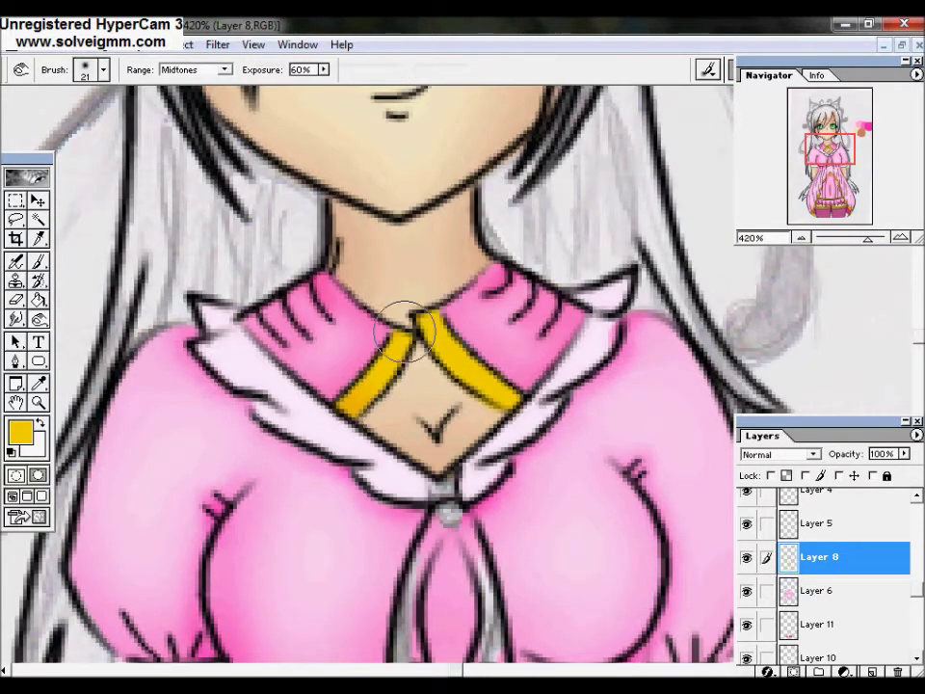
{"action": "scroll", "coordinate": [405, 305], "scroll_direction": "down", "scroll_amount": 5}
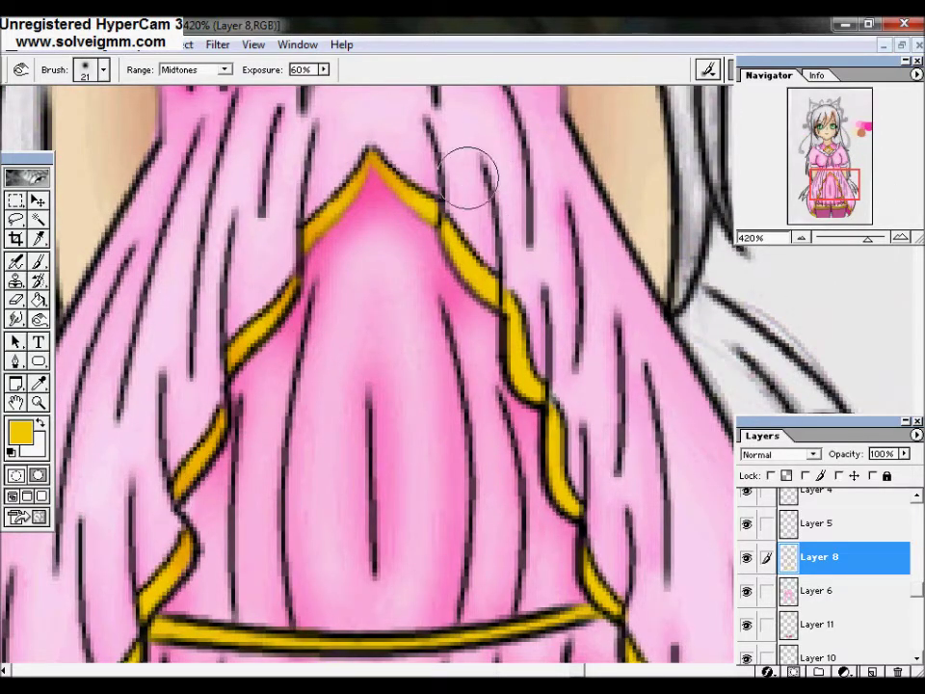
{"action": "scroll", "coordinate": [589, 506], "scroll_direction": "down", "scroll_amount": 4}
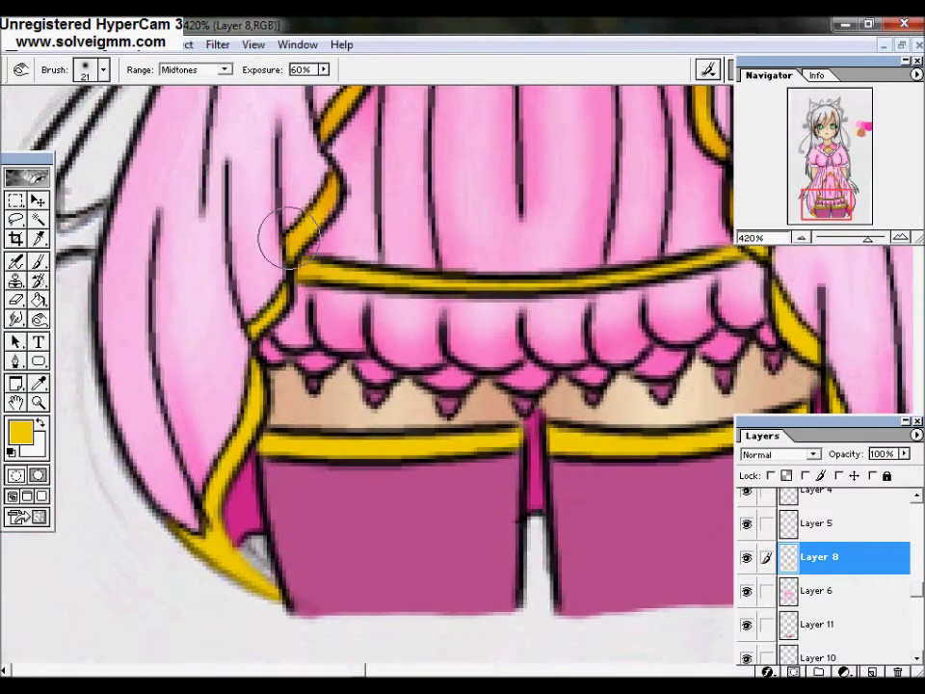
{"action": "scroll", "coordinate": [193, 405], "scroll_direction": "right", "scroll_amount": 3}
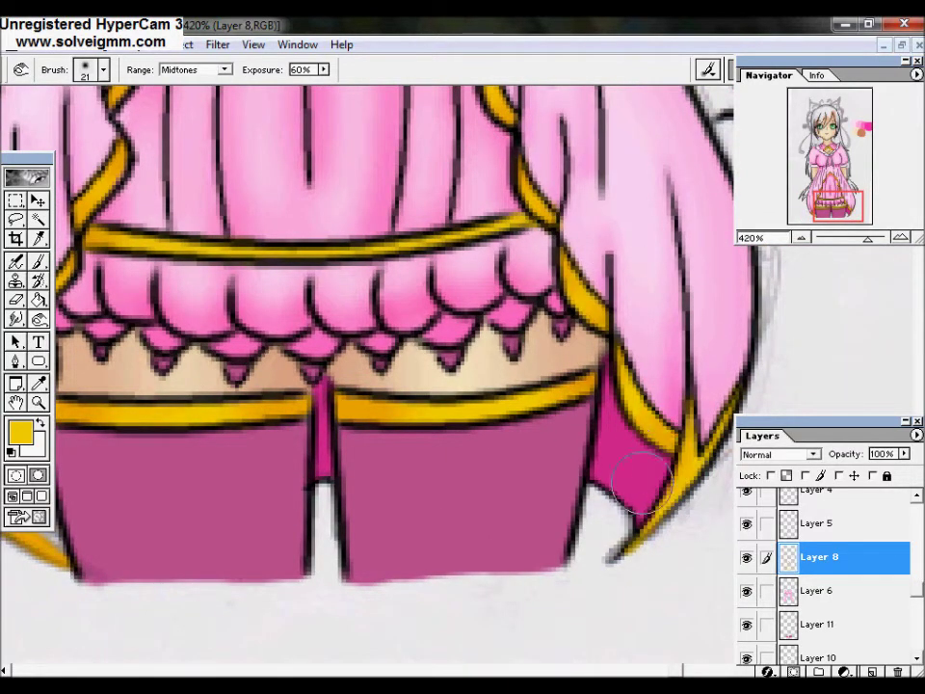
Dodge highlights onto the collar's gold trim on Layer 8 with a small soft brush, Midtones at 61% exposure.
{"action": "scroll", "coordinate": [589, 564], "scroll_direction": "up", "scroll_amount": 5}
{"action": "scroll", "coordinate": [589, 564], "scroll_direction": "left", "scroll_amount": 2}
{"action": "left_click_drag", "start_coordinate": [39, 318], "coordinate": [101, 332]}
{"action": "left_click", "coordinate": [103, 70]}
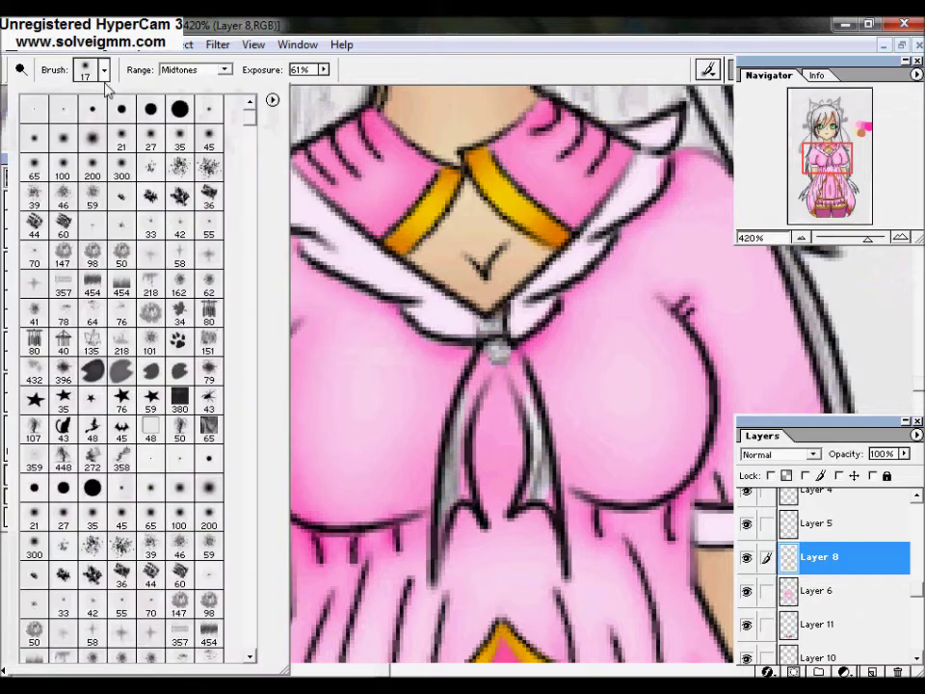
{"action": "left_click", "coordinate": [477, 235]}
{"action": "left_click_drag", "start_coordinate": [466, 218], "coordinate": [519, 214]}
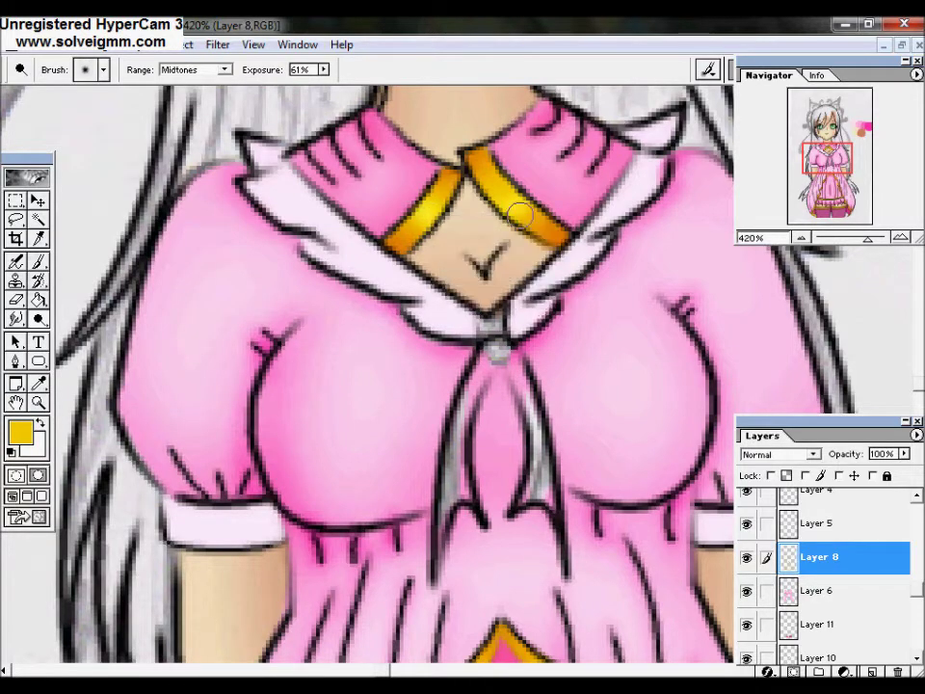
Dodge highlights along the dress's wavy gold edges and both gold stocking bands, with Midtones at 61% exposure.
{"action": "left_click_drag", "start_coordinate": [827, 146], "coordinate": [830, 174]}
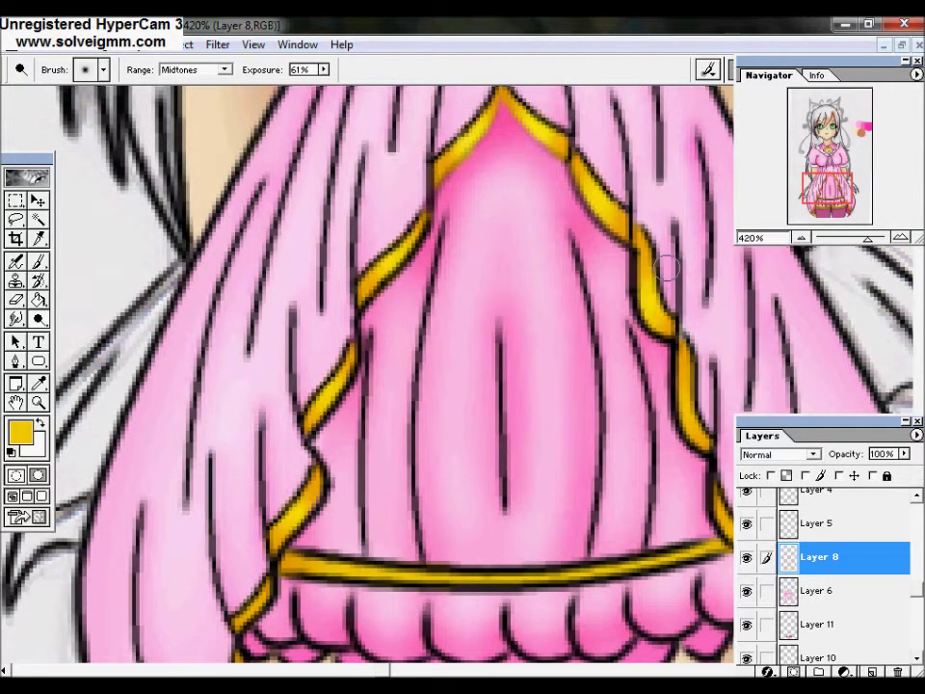
{"action": "left_click_drag", "start_coordinate": [815, 198], "coordinate": [819, 217]}
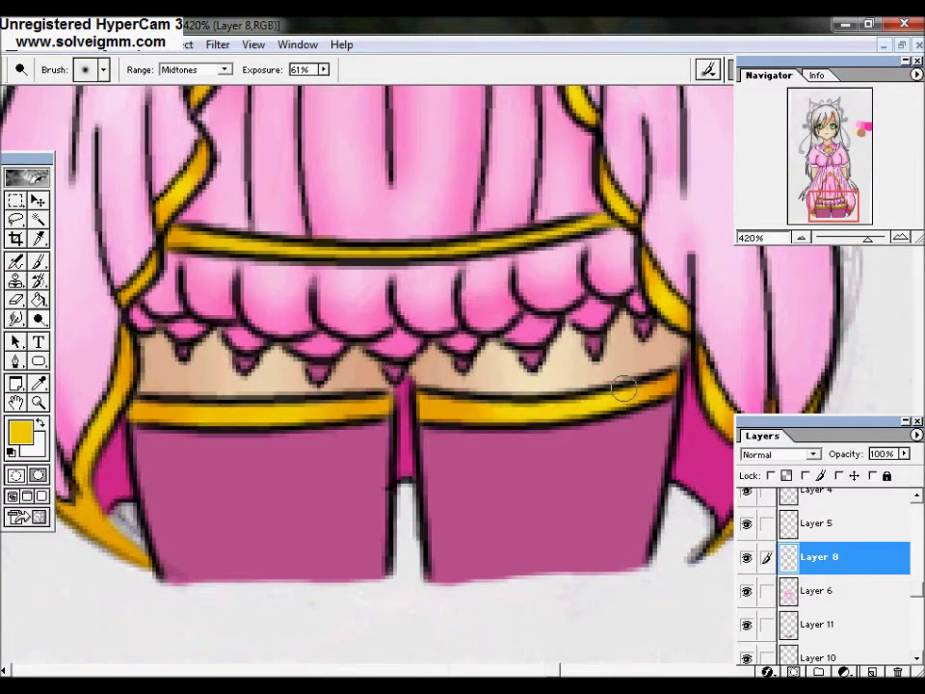
{"action": "left_click_drag", "start_coordinate": [165, 411], "coordinate": [143, 308]}
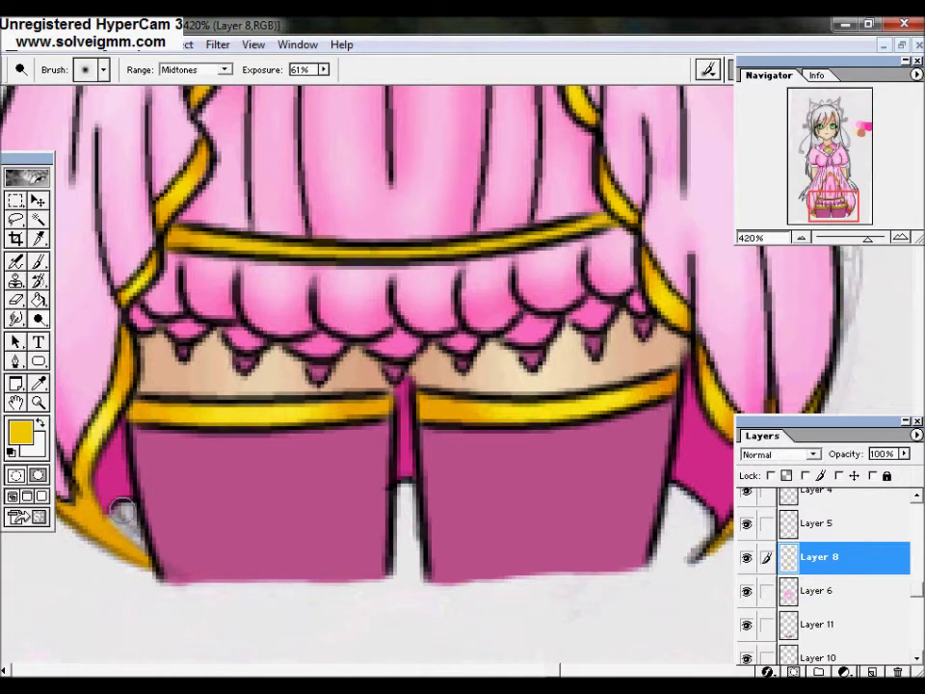
{"action": "left_click_drag", "start_coordinate": [834, 207], "coordinate": [840, 209]}
{"action": "left_click_drag", "start_coordinate": [785, 220], "coordinate": [772, 220]}
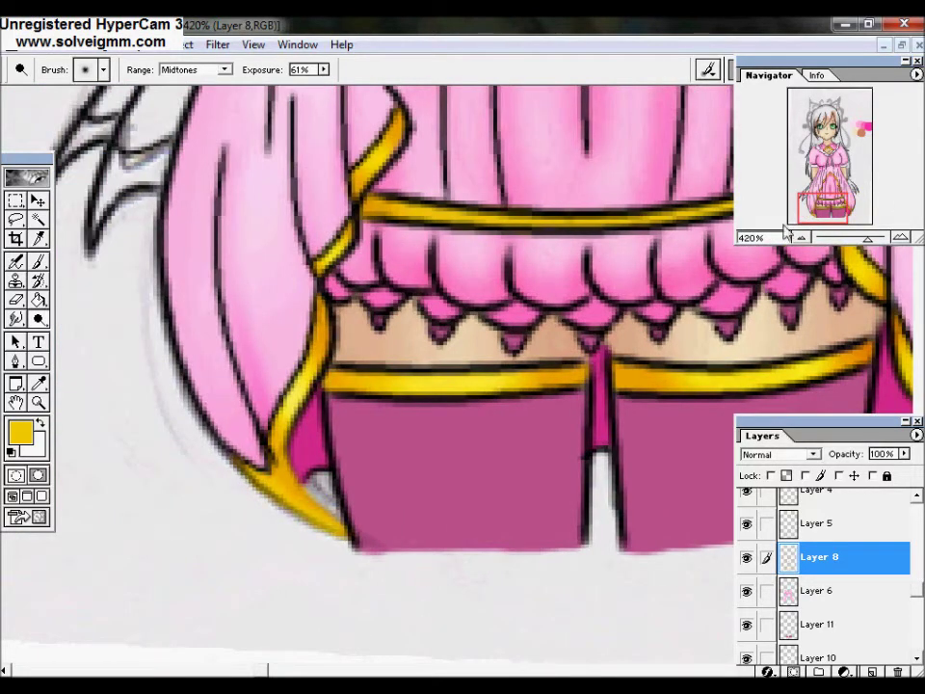
Burn the gold band above the ruffle with a soft 21 px brush, then brighten its centre with Dodge set to Highlights.
{"action": "scroll", "coordinate": [310, 485], "scroll_direction": "up", "scroll_amount": 2}
{"action": "left_click_drag", "start_coordinate": [287, 381], "coordinate": [545, 435]}
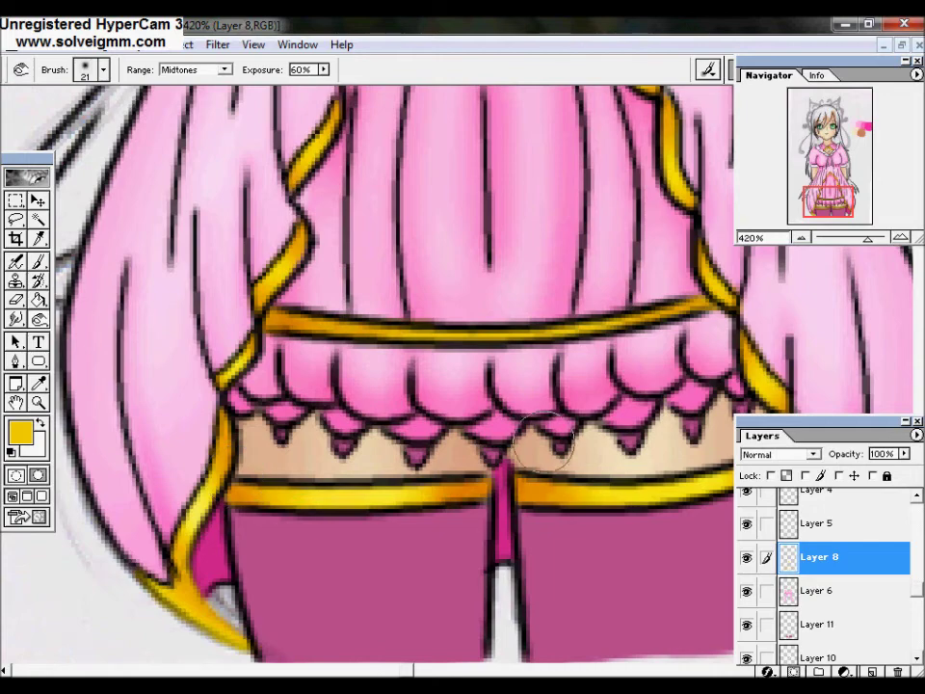
{"action": "right_click", "coordinate": [403, 331]}
{"action": "left_click", "coordinate": [451, 411]}
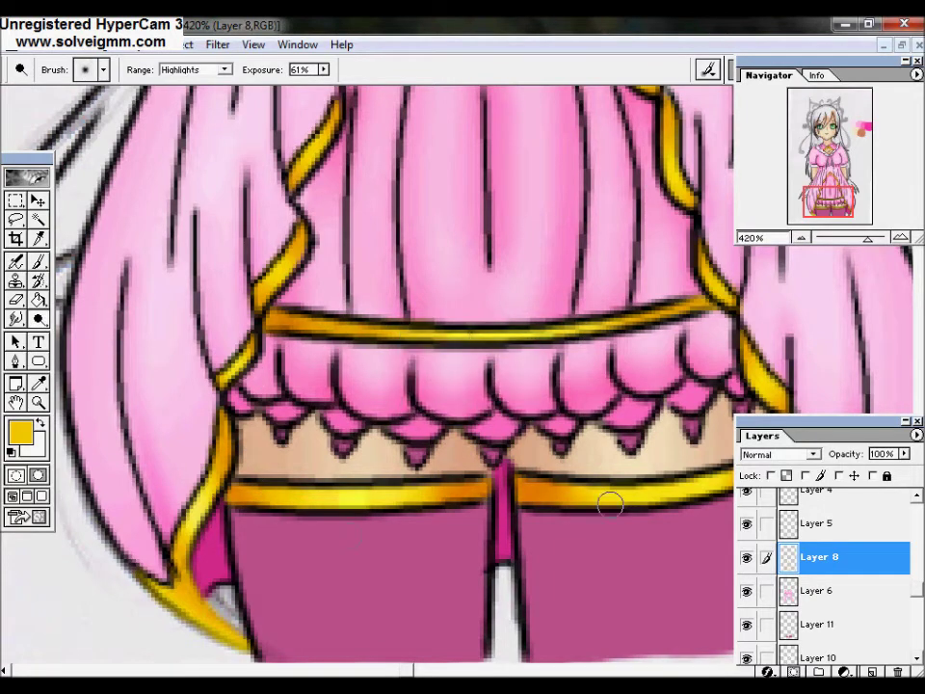
Burn the gold edging from the skirt opening's peak down the left side on Layer 8, with Highlights at 60% exposure.
{"action": "key", "text": "z"}
{"action": "key", "text": "ctrl+0"}
{"action": "left_click_drag", "start_coordinate": [390, 513], "coordinate": [502, 601]}
{"action": "key", "text": "o"}
{"action": "right_click", "coordinate": [444, 423]}
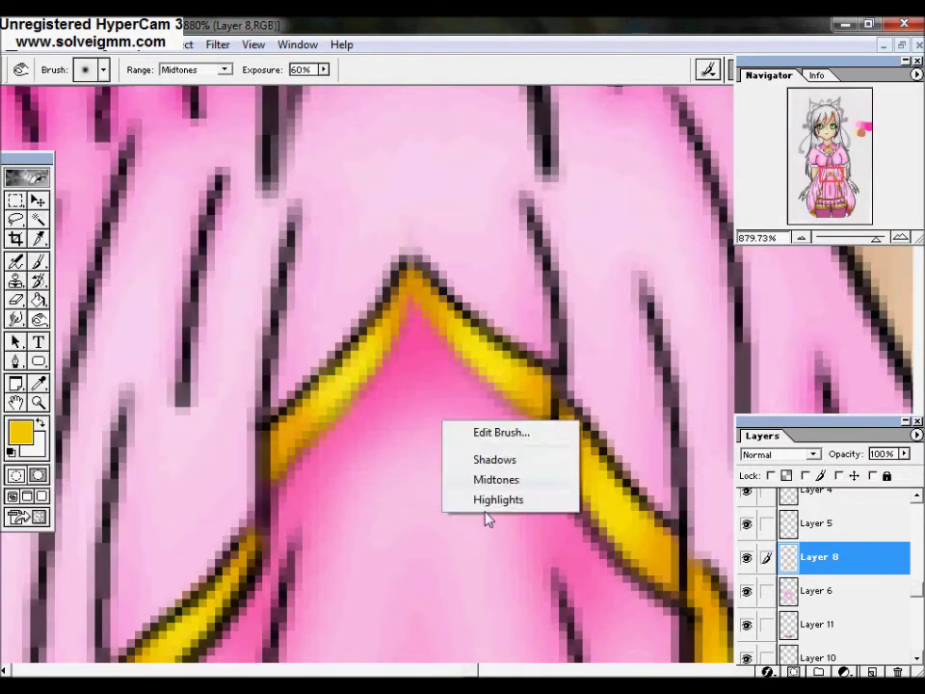
{"action": "left_click", "coordinate": [487, 498]}
{"action": "scroll", "coordinate": [376, 114], "scroll_direction": "down", "scroll_amount": 2}
{"action": "scroll", "coordinate": [471, 178], "scroll_direction": "down", "scroll_amount": 3}
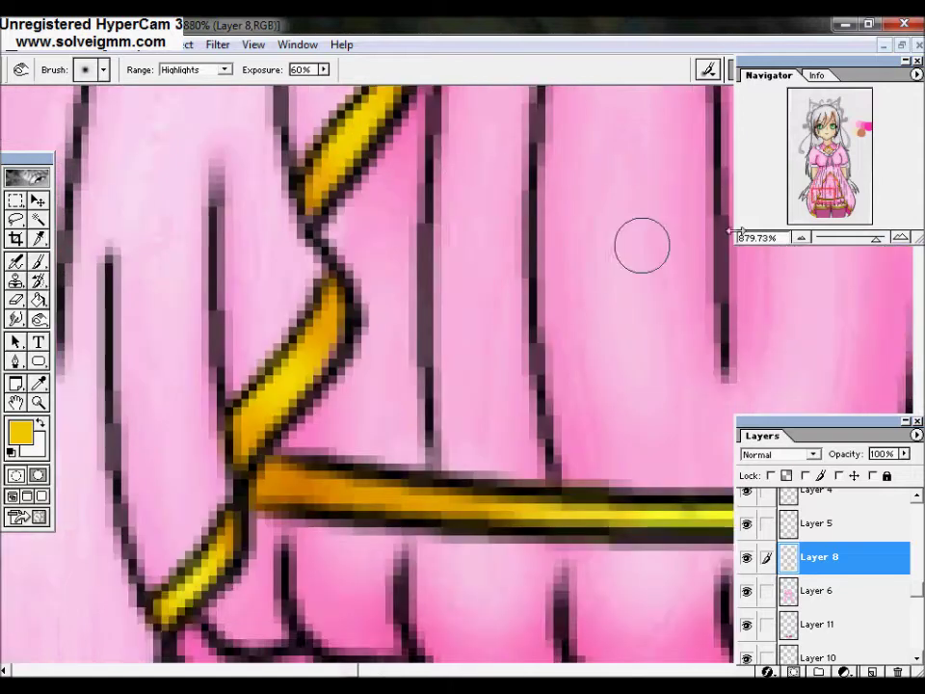
{"action": "scroll", "coordinate": [702, 182], "scroll_direction": "down", "scroll_amount": 3}
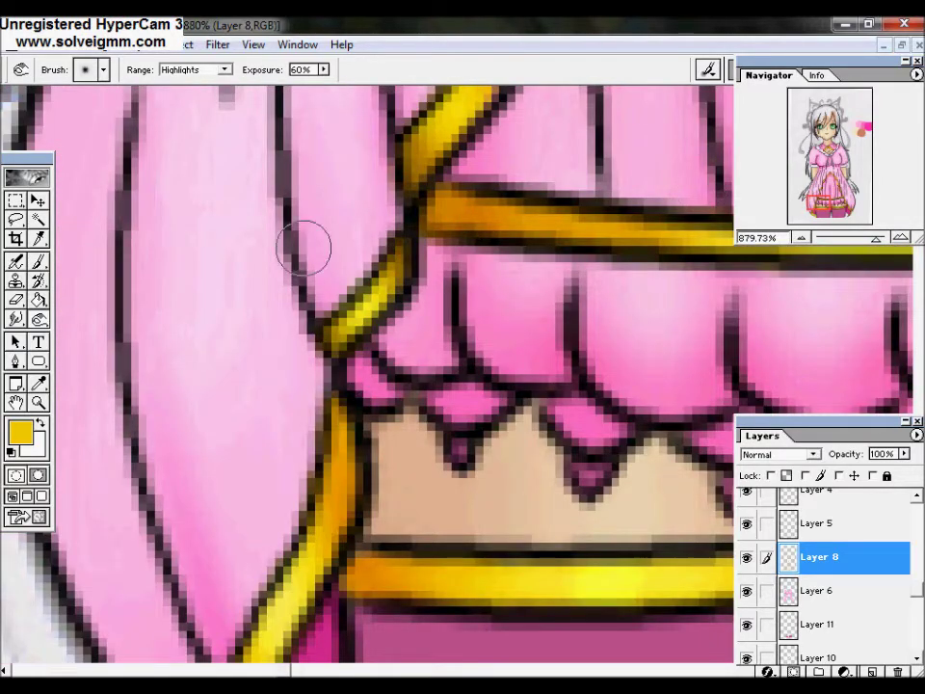
{"action": "scroll", "coordinate": [306, 279], "scroll_direction": "down", "scroll_amount": 3}
Burn the folds of the dress's right-hand gold edging on Layer 8, from the hem tip up, with Highlights at 60%.
{"action": "scroll", "coordinate": [457, 385], "scroll_direction": "right", "scroll_amount": 3}
{"action": "scroll", "coordinate": [743, 305], "scroll_direction": "up", "scroll_amount": 5}
{"action": "left_click_drag", "start_coordinate": [815, 212], "coordinate": [821, 197]}
{"action": "scroll", "coordinate": [320, 258], "scroll_direction": "right", "scroll_amount": 3}
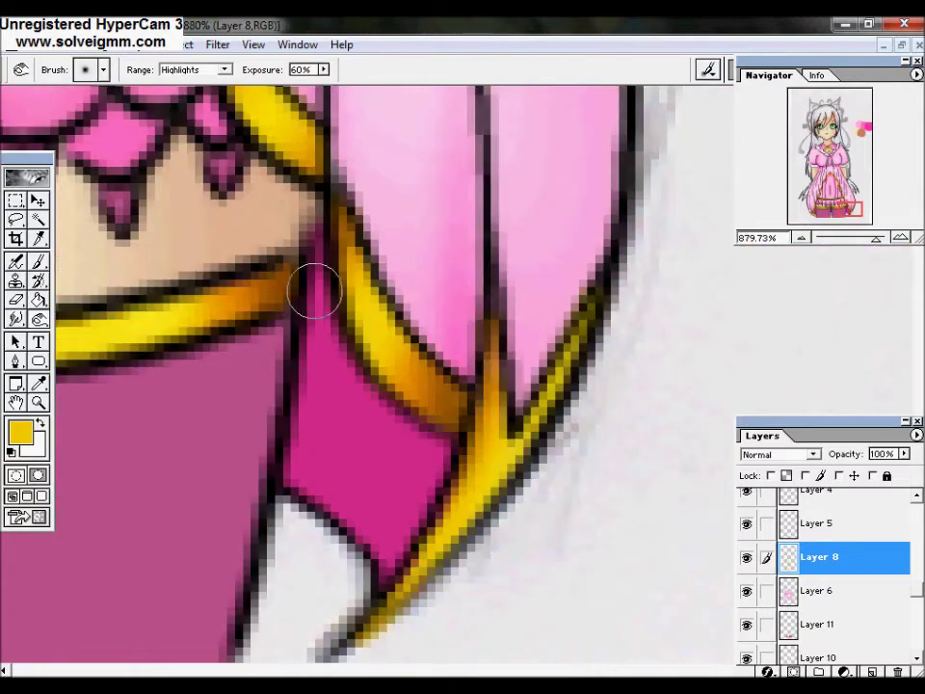
{"action": "scroll", "coordinate": [545, 605], "scroll_direction": "up", "scroll_amount": 3}
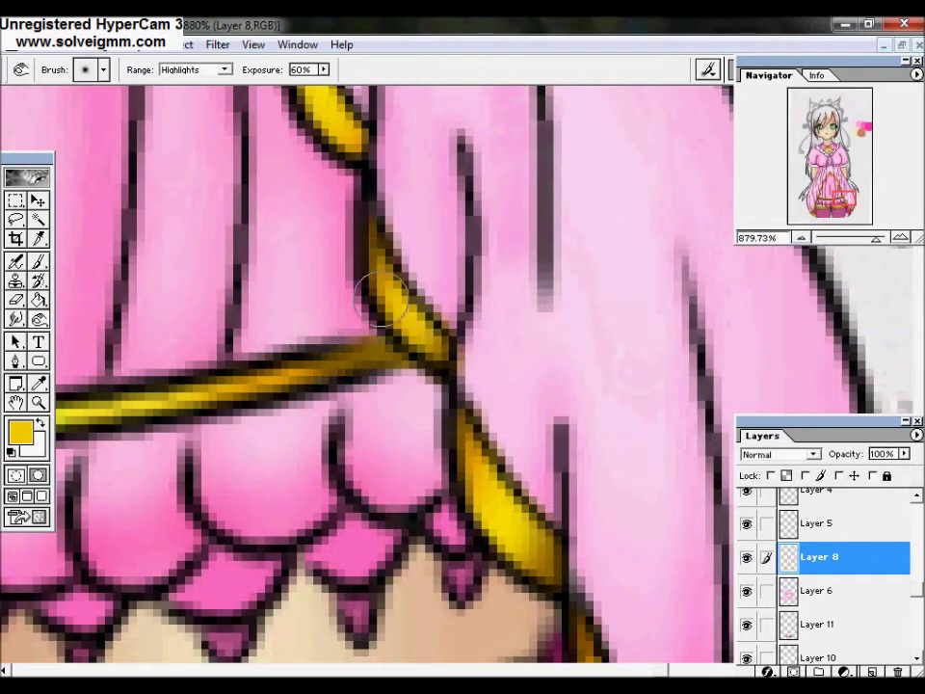
{"action": "scroll", "coordinate": [289, 326], "scroll_direction": "left", "scroll_amount": 3}
{"action": "left_click_drag", "start_coordinate": [877, 237], "coordinate": [870, 237]}
{"action": "scroll", "coordinate": [472, 568], "scroll_direction": "up", "scroll_amount": 5}
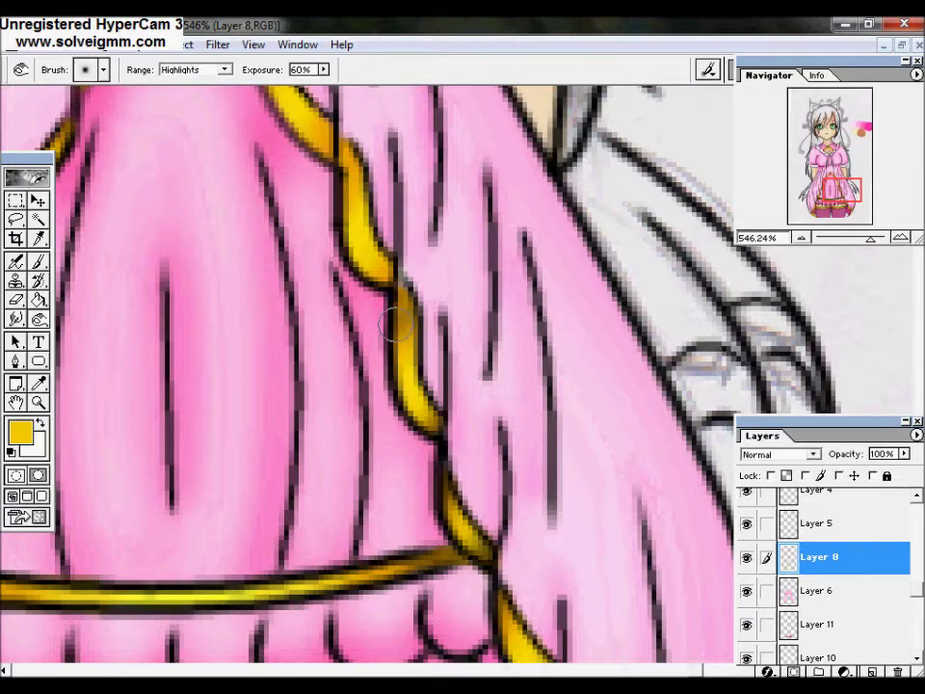
{"action": "scroll", "coordinate": [367, 309], "scroll_direction": "left", "scroll_amount": 3}
Dodge highlights onto the wavy gold dress edges with a smaller soft brush, using Highlights at 61% exposure.
{"action": "double_click", "coordinate": [38, 405]}
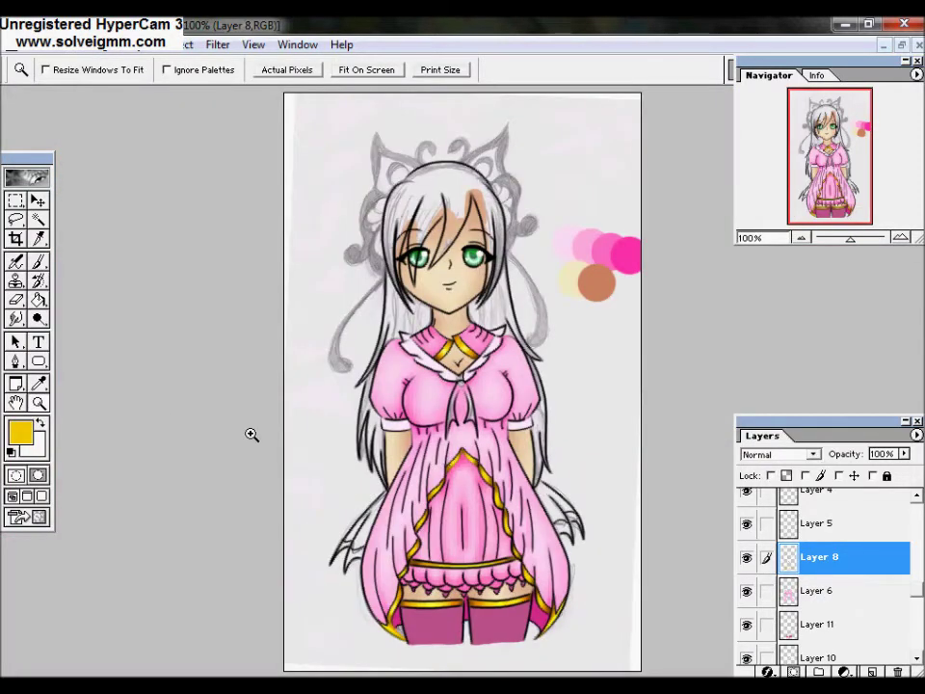
{"action": "left_click_drag", "start_coordinate": [385, 439], "coordinate": [539, 569]}
{"action": "left_click", "coordinate": [38, 319]}
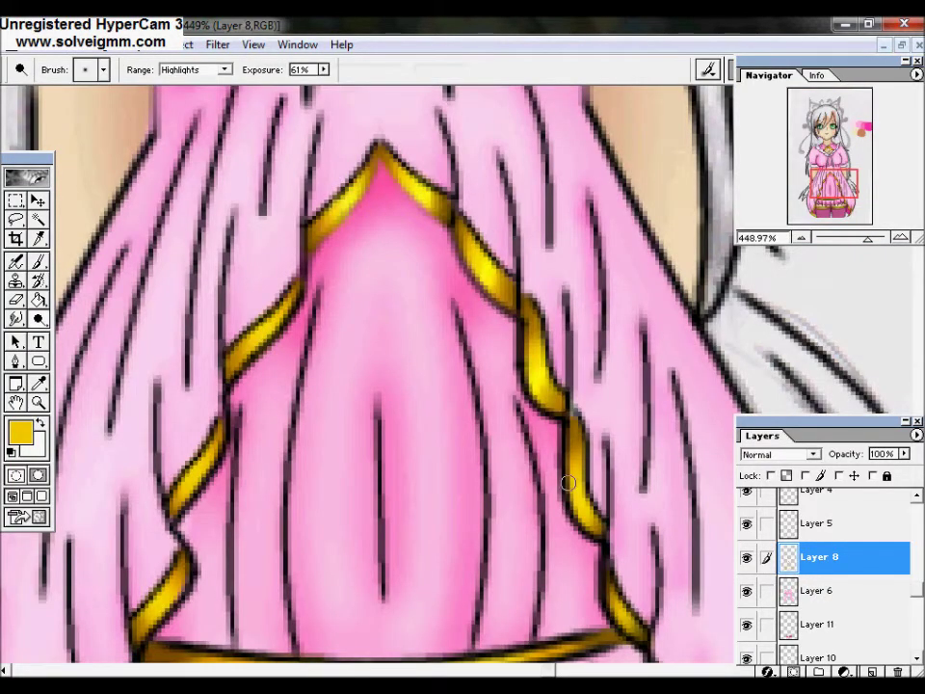
{"action": "scroll", "coordinate": [142, 558], "scroll_direction": "down", "scroll_amount": 5}
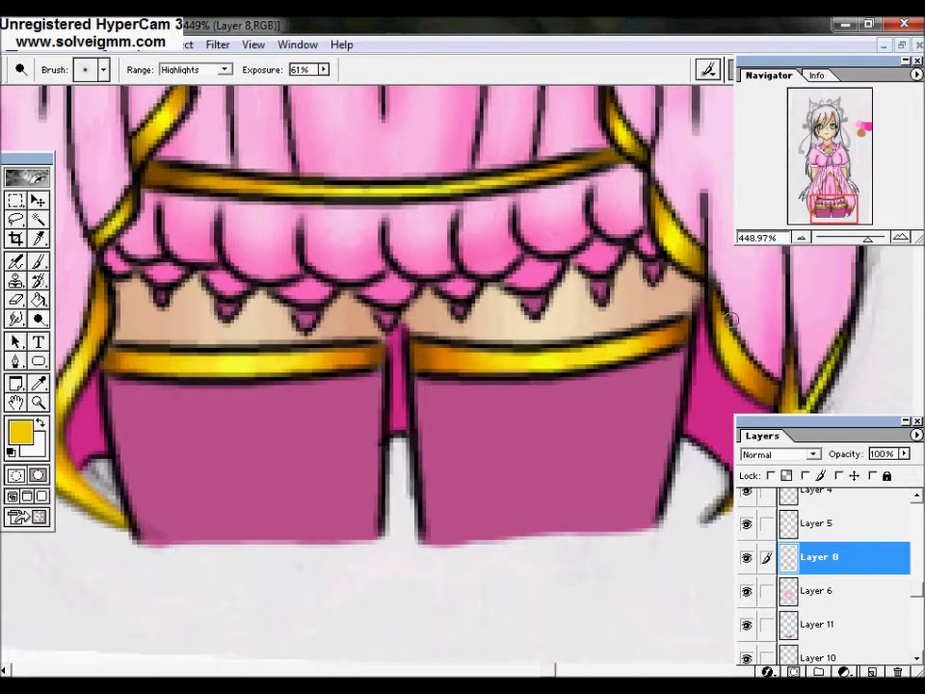
{"action": "key", "text": "z"}
{"action": "key", "text": "ctrl+alt+0"}
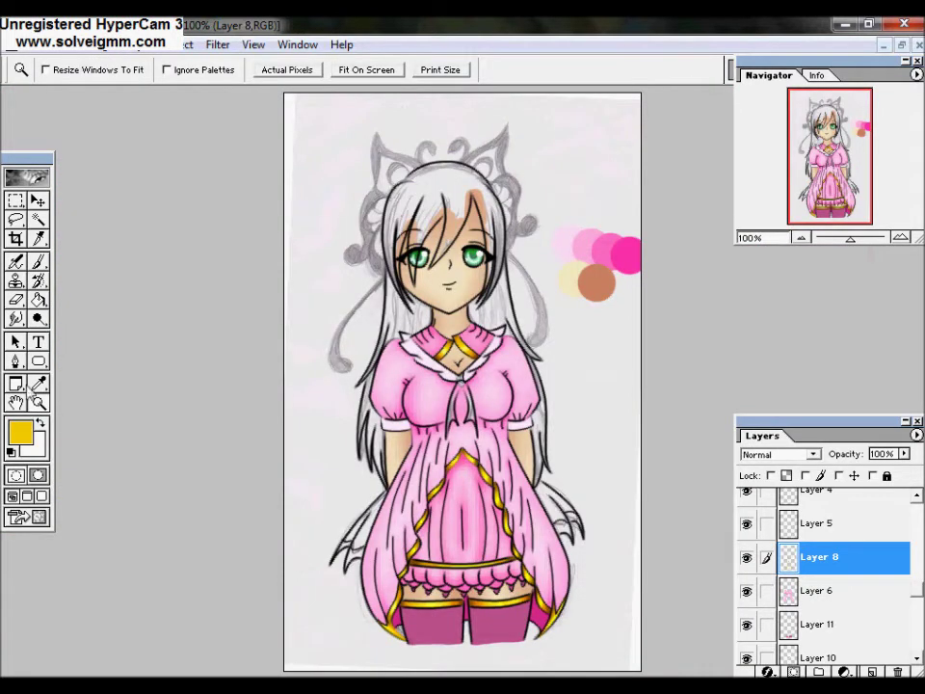
Sample the hot pink and paint both ribbon ends behind the dress on Layer 11 with a hard brush.
{"action": "key", "text": "i"}
{"action": "left_click", "coordinate": [347, 497]}
{"action": "key", "text": "z"}
{"action": "left_click_drag", "start_coordinate": [347, 497], "coordinate": [424, 578]}
{"action": "left_click", "coordinate": [744, 588]}
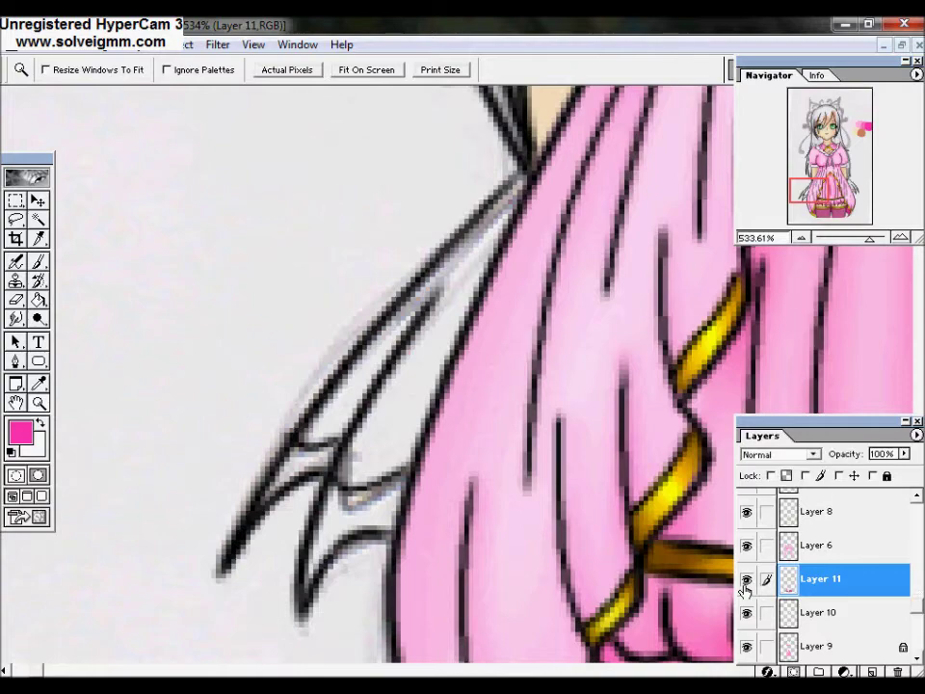
{"action": "key", "text": "b"}
{"action": "left_click", "coordinate": [102, 69]}
{"action": "mouse_move", "coordinate": [520, 184]}
{"action": "left_mouse_down"}
{"action": "mouse_move", "coordinate": [413, 308]}
{"action": "mouse_move", "coordinate": [392, 443]}
{"action": "mouse_move", "coordinate": [427, 395]}
{"action": "left_mouse_up"}
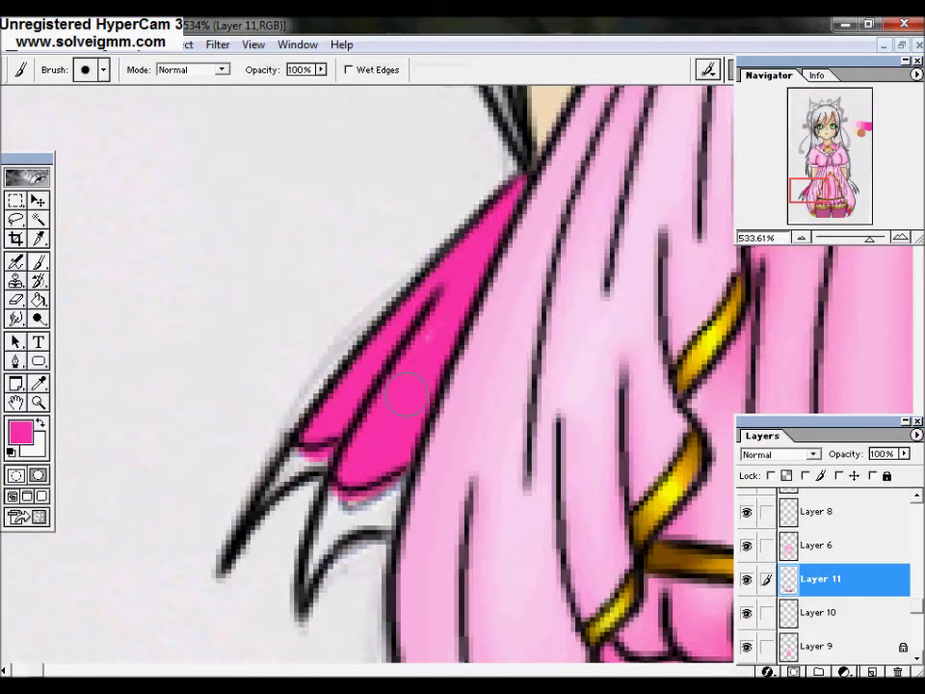
{"action": "scroll", "coordinate": [427, 395], "scroll_direction": "right", "scroll_amount": 5}
{"action": "mouse_move", "coordinate": [517, 134]}
{"action": "left_mouse_down"}
{"action": "mouse_move", "coordinate": [616, 289]}
{"action": "mouse_move", "coordinate": [453, 144]}
{"action": "mouse_move", "coordinate": [539, 251]}
{"action": "left_mouse_up"}
Choose an orange-gold colour and paint the pointed tips of both ribbon ends on Layer 8, using a small hard brush.
{"action": "left_click", "coordinate": [19, 432]}
{"action": "left_click", "coordinate": [31, 94]}
{"action": "left_click", "coordinate": [390, 76]}
{"action": "left_click", "coordinate": [819, 511]}
{"action": "key", "text": "z"}
{"action": "left_click_drag", "start_coordinate": [451, 262], "coordinate": [695, 455]}
{"action": "key", "text": "b"}
{"action": "left_click", "coordinate": [86, 69]}
{"action": "mouse_move", "coordinate": [429, 511]}
{"action": "left_mouse_down"}
{"action": "mouse_move", "coordinate": [303, 385]}
{"action": "mouse_move", "coordinate": [183, 318]}
{"action": "mouse_move", "coordinate": [244, 300]}
{"action": "mouse_move", "coordinate": [286, 356]}
{"action": "mouse_move", "coordinate": [365, 398]}
{"action": "left_mouse_up"}
{"action": "mouse_move", "coordinate": [347, 126]}
{"action": "left_mouse_down"}
{"action": "mouse_move", "coordinate": [511, 183]}
{"action": "mouse_move", "coordinate": [405, 183]}
{"action": "mouse_move", "coordinate": [429, 141]}
{"action": "left_mouse_up"}
{"action": "mouse_move", "coordinate": [586, 297]}
{"action": "left_mouse_down"}
{"action": "mouse_move", "coordinate": [519, 189]}
{"action": "mouse_move", "coordinate": [441, 227]}
{"action": "mouse_move", "coordinate": [309, 199]}
{"action": "mouse_move", "coordinate": [236, 475]}
{"action": "mouse_move", "coordinate": [376, 310]}
{"action": "left_mouse_up"}
{"action": "mouse_move", "coordinate": [366, 87]}
{"action": "left_mouse_down"}
{"action": "mouse_move", "coordinate": [510, 196]}
{"action": "mouse_move", "coordinate": [374, 245]}
{"action": "mouse_move", "coordinate": [269, 386]}
{"action": "left_mouse_up"}
{"action": "key", "text": "e"}
{"action": "key", "text": "b"}
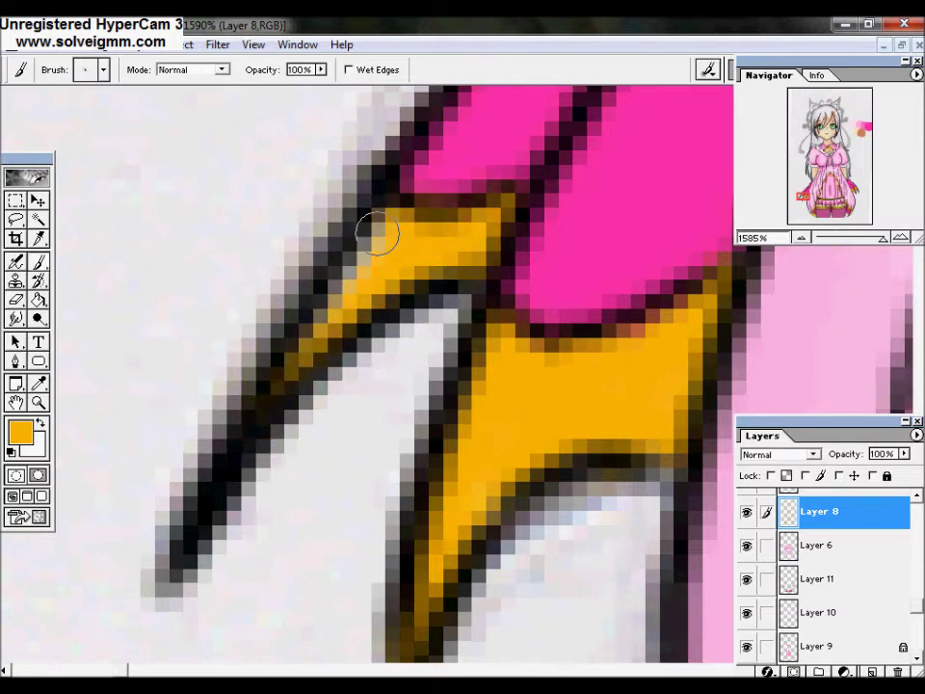
Burn shading into the left ribbon's gold tips on Layer 8, with the range set to Shadows at 60% exposure.
{"action": "left_click", "coordinate": [38, 405]}
{"action": "left_click", "coordinate": [372, 568], "text": "alt"}
{"action": "key", "text": "o"}
{"action": "left_click", "coordinate": [66, 45]}
{"action": "right_click", "coordinate": [421, 418]}
{"action": "left_click", "coordinate": [463, 457]}
{"action": "mouse_move", "coordinate": [578, 328]}
{"action": "left_mouse_down"}
{"action": "mouse_move", "coordinate": [398, 589]}
{"action": "mouse_move", "coordinate": [366, 318]}
{"action": "left_mouse_up"}
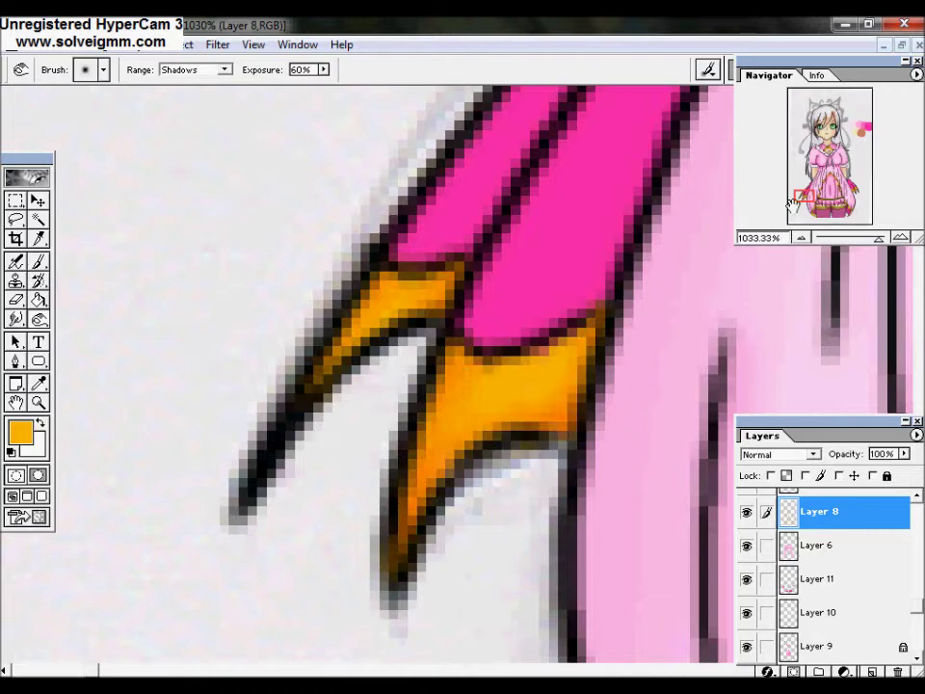
Burn the right ribbon's gold tips on Layer 8, first with Shadows and then with Highlights at 60% exposure.
{"action": "left_click_drag", "start_coordinate": [792, 203], "coordinate": [840, 198]}
{"action": "mouse_move", "coordinate": [472, 140]}
{"action": "left_mouse_down"}
{"action": "mouse_move", "coordinate": [439, 264]}
{"action": "mouse_move", "coordinate": [342, 279]}
{"action": "left_mouse_up"}
{"action": "right_click", "coordinate": [594, 488]}
{"action": "left_click", "coordinate": [615, 566]}
{"action": "left_click_drag", "start_coordinate": [270, 193], "coordinate": [359, 264]}
{"action": "right_click", "coordinate": [476, 379]}
{"action": "left_click", "coordinate": [501, 461]}
Brighten the left ribbon's gold tips on Layer 8 with the Dodge tool.
{"action": "left_click_drag", "start_coordinate": [852, 192], "coordinate": [801, 198]}
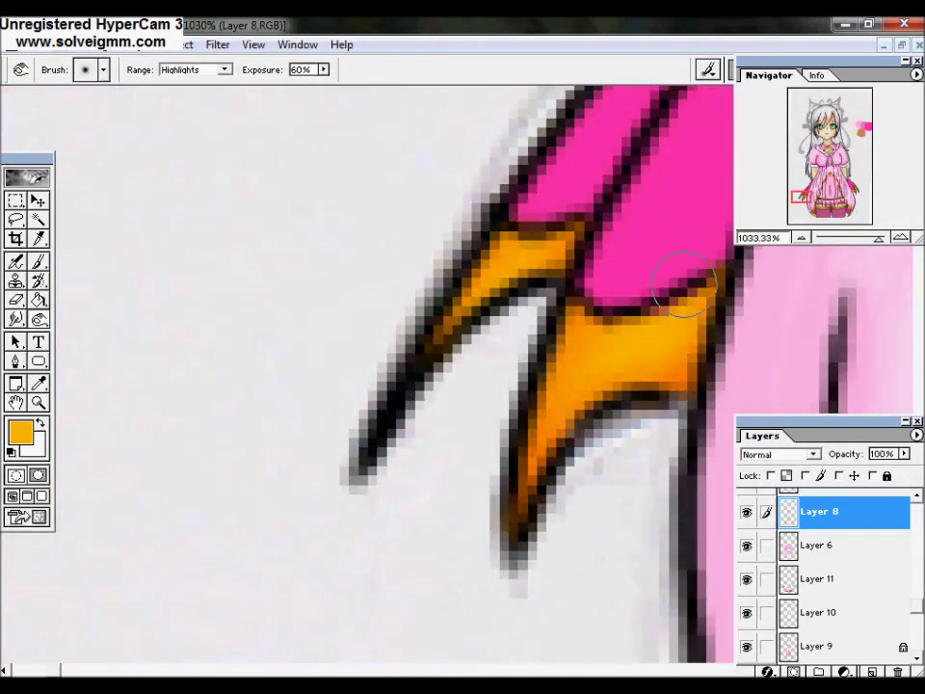
{"action": "left_click_drag", "start_coordinate": [39, 318], "coordinate": [77, 319]}
{"action": "left_click_drag", "start_coordinate": [674, 318], "coordinate": [452, 260]}
{"action": "mouse_move", "coordinate": [794, 178]}
{"action": "left_mouse_down"}
{"action": "mouse_move", "coordinate": [815, 185]}
{"action": "mouse_move", "coordinate": [800, 198]}
{"action": "left_mouse_up"}
{"action": "key", "text": "z"}
{"action": "key", "text": "ctrl+alt+0"}
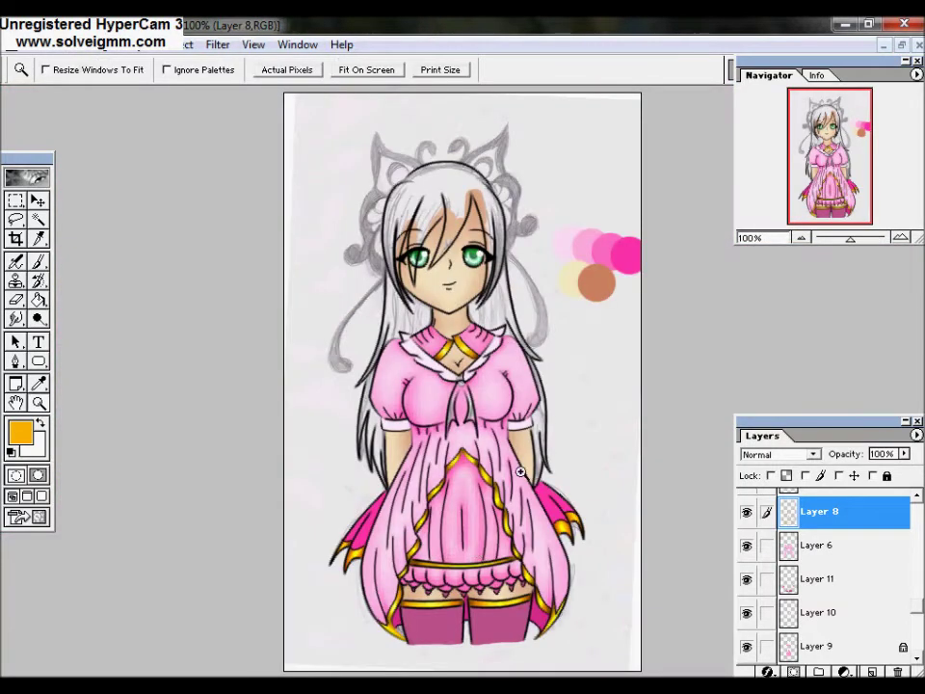
Pick a pale blonde colour and start painting the central fringe on Layer 5 with a hard brush.
{"action": "left_click", "coordinate": [381, 81]}
{"action": "scroll", "coordinate": [743, 583], "scroll_direction": "up", "scroll_amount": 3}
{"action": "left_click", "coordinate": [761, 588]}
{"action": "left_click_drag", "start_coordinate": [381, 245], "coordinate": [239, 171]}
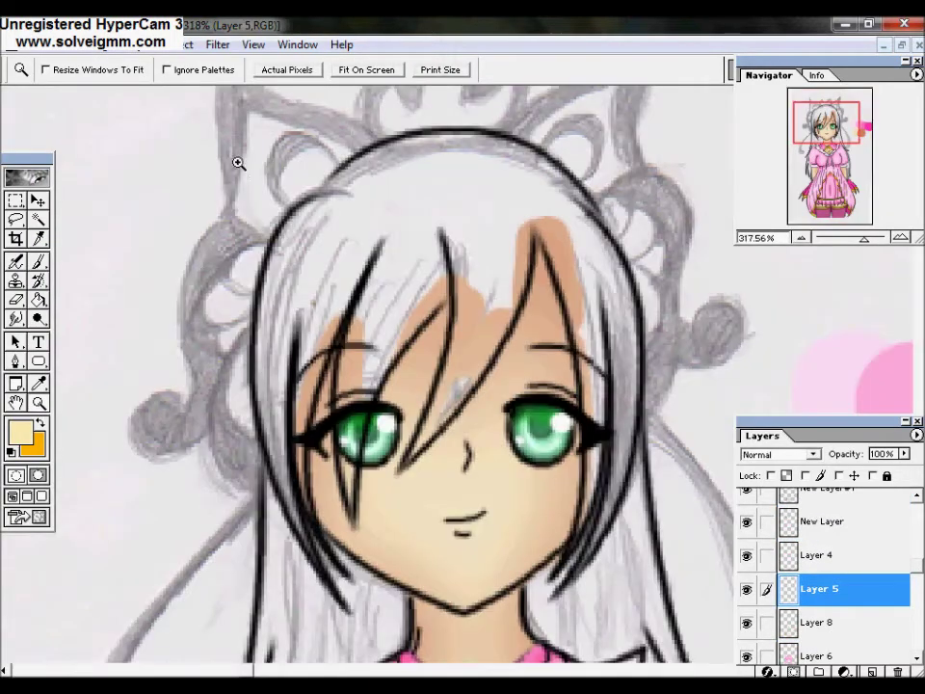
{"action": "left_click", "coordinate": [384, 254]}
{"action": "key", "text": "b"}
{"action": "mouse_move", "coordinate": [593, 183]}
{"action": "left_mouse_down"}
{"action": "mouse_move", "coordinate": [545, 396]}
{"action": "mouse_move", "coordinate": [529, 319]}
{"action": "mouse_move", "coordinate": [473, 202]}
{"action": "left_mouse_up"}
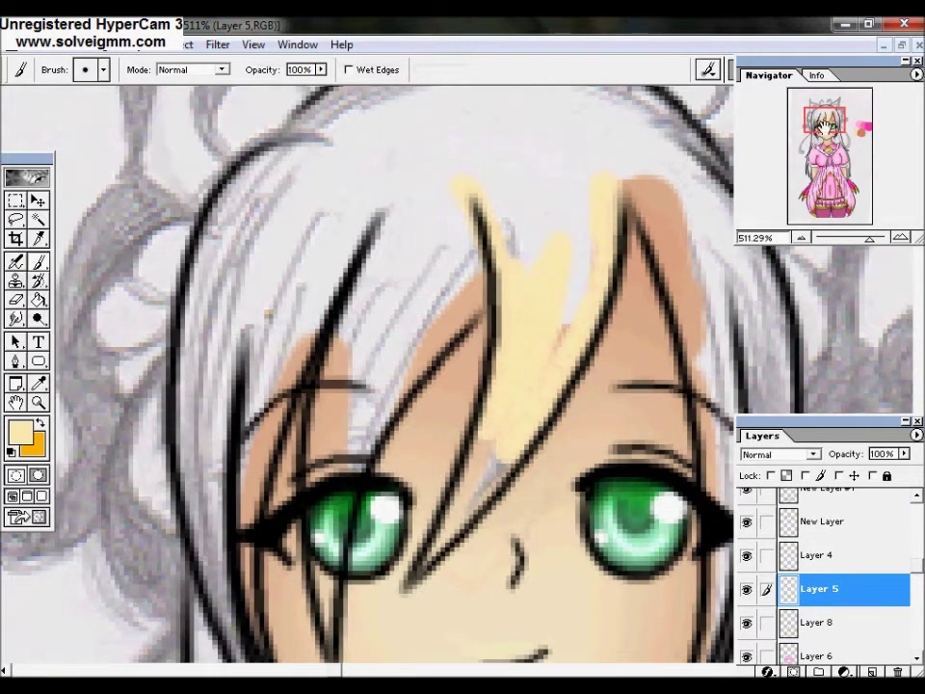
Paint the fringe lock crossing the left eye blonde on Layer 5, cleaning its edges with the Eraser.
{"action": "key", "text": "ctrl+plus"}
{"action": "left_click_drag", "start_coordinate": [444, 481], "coordinate": [445, 107]}
{"action": "key", "text": "b"}
{"action": "mouse_move", "coordinate": [121, 400]}
{"action": "left_mouse_down"}
{"action": "mouse_move", "coordinate": [227, 239]}
{"action": "mouse_move", "coordinate": [324, 340]}
{"action": "mouse_move", "coordinate": [335, 114]}
{"action": "left_mouse_up"}
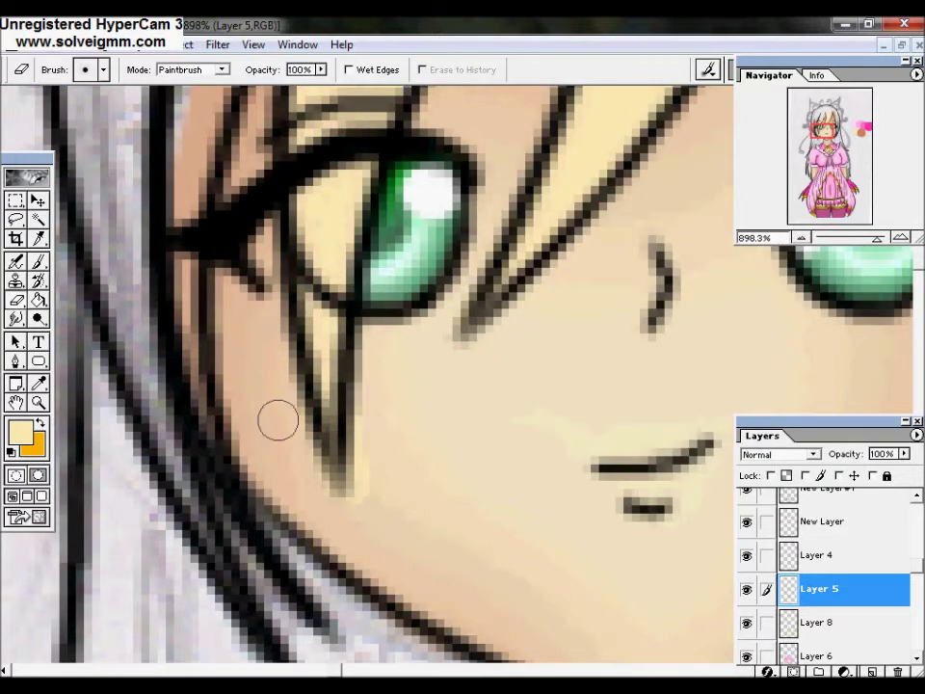
Fill the left fringe and crown with blonde using a larger hard brush on Layer 5, erasing any spill.
{"action": "scroll", "coordinate": [374, 506], "scroll_direction": "up", "scroll_amount": 5}
{"action": "key", "text": "b"}
{"action": "left_click", "coordinate": [103, 69]}
{"action": "key", "text": "Return"}
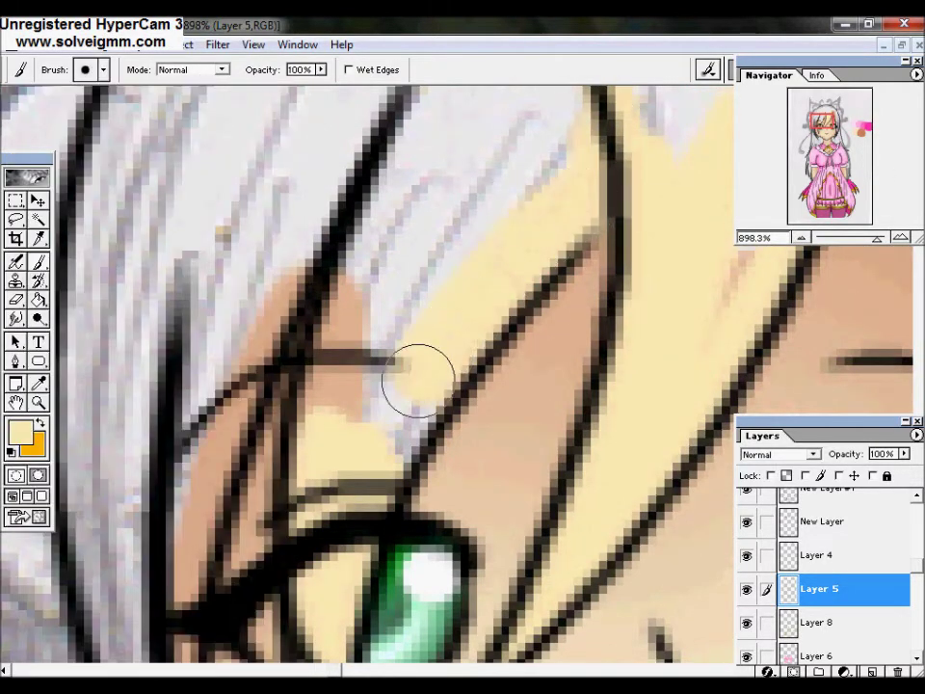
{"action": "mouse_move", "coordinate": [401, 193]}
{"action": "left_mouse_down"}
{"action": "mouse_move", "coordinate": [241, 135]}
{"action": "mouse_move", "coordinate": [92, 182]}
{"action": "mouse_move", "coordinate": [206, 375]}
{"action": "mouse_move", "coordinate": [164, 356]}
{"action": "left_mouse_up"}
{"action": "key", "text": "e"}
{"action": "left_click_drag", "start_coordinate": [285, 312], "coordinate": [226, 192]}
{"action": "key", "text": "b"}
{"action": "mouse_move", "coordinate": [243, 331]}
{"action": "left_mouse_down"}
{"action": "mouse_move", "coordinate": [106, 452]}
{"action": "mouse_move", "coordinate": [96, 289]}
{"action": "left_mouse_up"}
Paint the long strands beside the left cheek and jaw blonde on Layer 5.
{"action": "mouse_move", "coordinate": [103, 292]}
{"action": "left_mouse_down"}
{"action": "mouse_move", "coordinate": [344, 186]}
{"action": "mouse_move", "coordinate": [392, 640]}
{"action": "left_mouse_up"}
{"action": "scroll", "coordinate": [392, 578], "scroll_direction": "down", "scroll_amount": 5}
{"action": "left_click_drag", "start_coordinate": [217, 145], "coordinate": [240, 482]}
{"action": "mouse_move", "coordinate": [255, 251]}
{"action": "left_mouse_down"}
{"action": "mouse_move", "coordinate": [457, 521]}
{"action": "mouse_move", "coordinate": [414, 443]}
{"action": "mouse_move", "coordinate": [341, 630]}
{"action": "left_mouse_up"}
{"action": "left_click", "coordinate": [17, 300]}
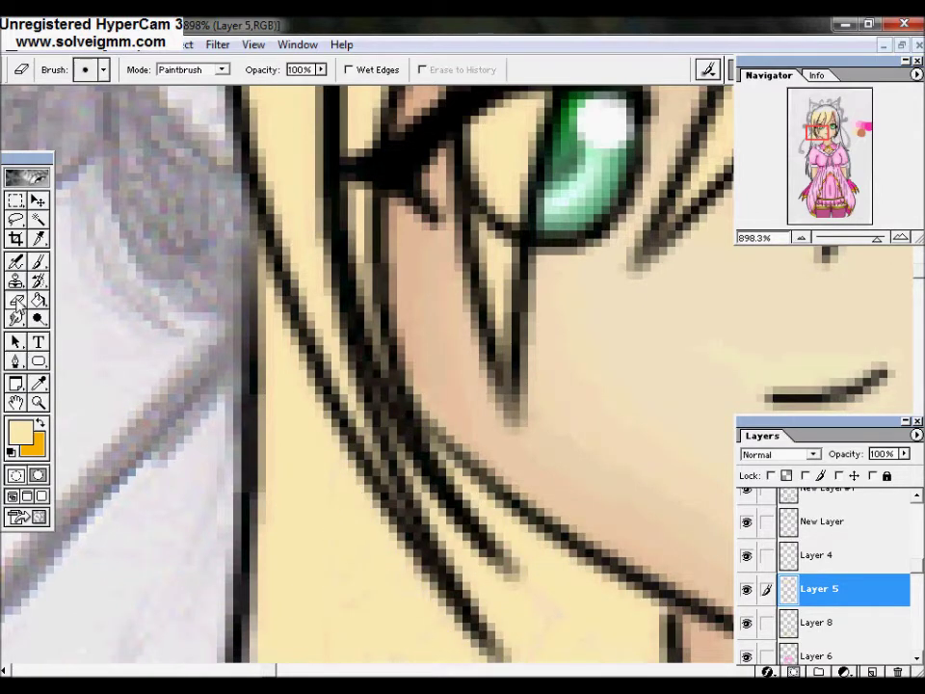
Fill the hair between the neck and left shoulder with blonde, switching between hard brush sizes.
{"action": "key", "text": "b"}
{"action": "scroll", "coordinate": [481, 385], "scroll_direction": "down", "scroll_amount": 5}
{"action": "left_click", "coordinate": [103, 69]}
{"action": "double_click", "coordinate": [134, 99]}
{"action": "mouse_move", "coordinate": [289, 241]}
{"action": "left_mouse_down"}
{"action": "mouse_move", "coordinate": [392, 295]}
{"action": "mouse_move", "coordinate": [372, 214]}
{"action": "left_mouse_up"}
{"action": "left_click", "coordinate": [103, 69]}
{"action": "left_click", "coordinate": [108, 99]}
{"action": "mouse_move", "coordinate": [279, 241]}
{"action": "left_mouse_down"}
{"action": "mouse_move", "coordinate": [193, 521]}
{"action": "mouse_move", "coordinate": [255, 364]}
{"action": "left_mouse_up"}
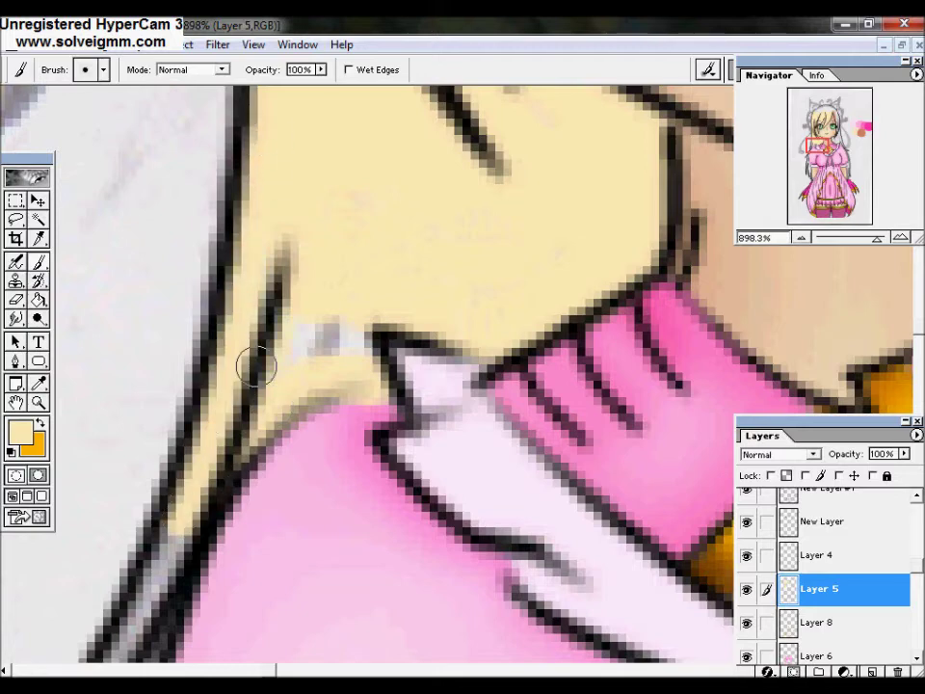
Paint the hair strands outside the left puff sleeve blonde and erase colour beyond the outline.
{"action": "scroll", "coordinate": [134, 242], "scroll_direction": "down", "scroll_amount": 3}
{"action": "mouse_move", "coordinate": [449, 91]}
{"action": "left_mouse_down"}
{"action": "mouse_move", "coordinate": [300, 351]}
{"action": "mouse_move", "coordinate": [255, 393]}
{"action": "left_mouse_up"}
{"action": "left_click_drag", "start_coordinate": [301, 302], "coordinate": [354, 225]}
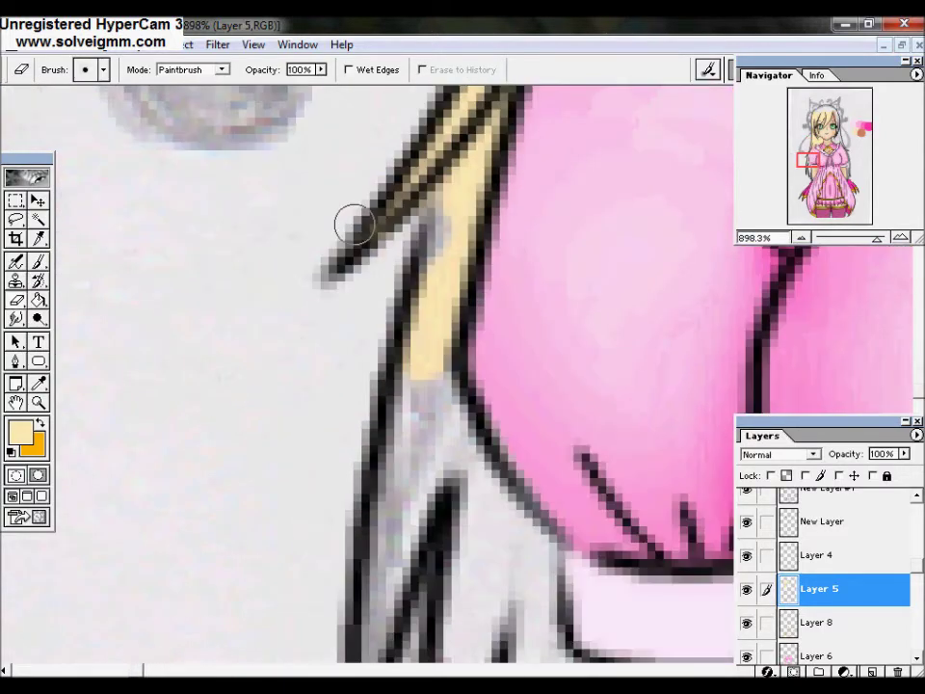
{"action": "mouse_move", "coordinate": [441, 243]}
{"action": "left_mouse_down"}
{"action": "mouse_move", "coordinate": [436, 471]}
{"action": "mouse_move", "coordinate": [510, 596]}
{"action": "left_mouse_up"}
Fill the tapering hair ends beside the left arm with blonde, erasing colour that crosses the outlines.
{"action": "scroll", "coordinate": [375, 385], "scroll_direction": "down", "scroll_amount": 5}
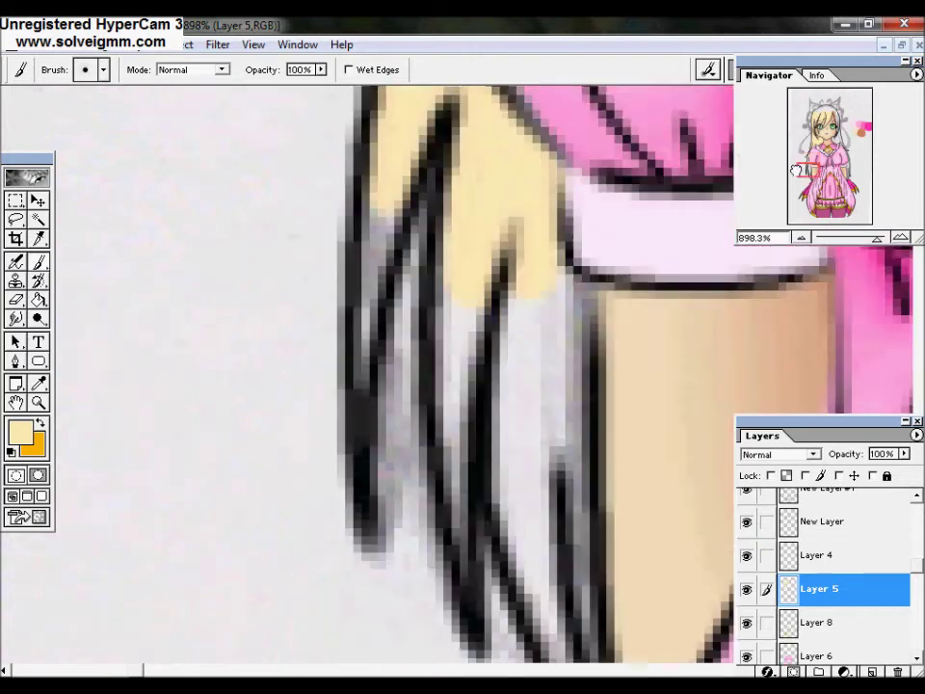
{"action": "key", "text": "e"}
{"action": "left_click_drag", "start_coordinate": [459, 213], "coordinate": [340, 421]}
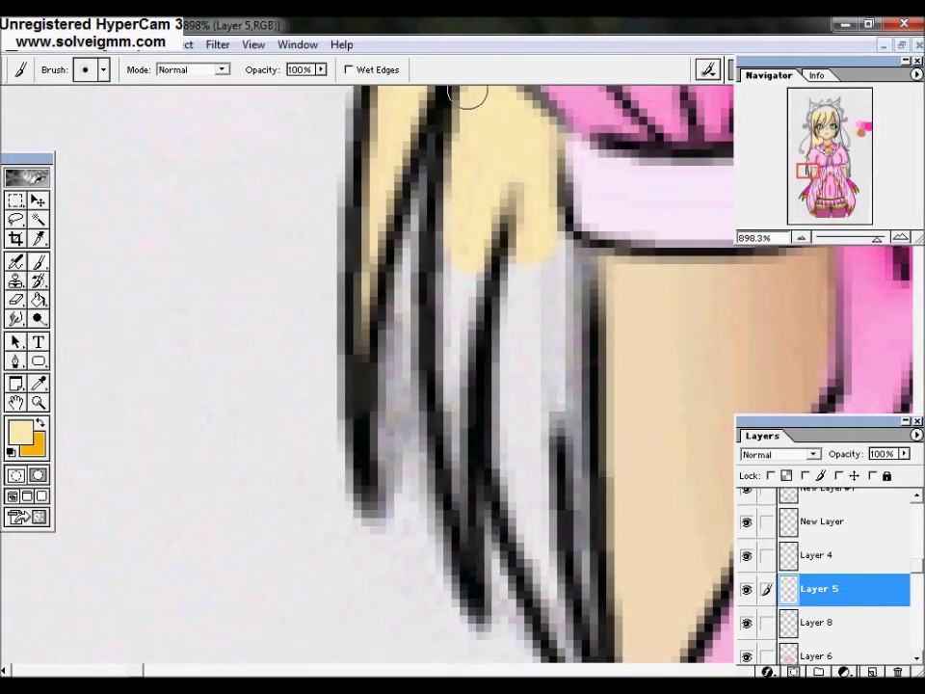
{"action": "key", "text": "e"}
{"action": "left_click_drag", "start_coordinate": [498, 558], "coordinate": [435, 496]}
{"action": "key", "text": "b"}
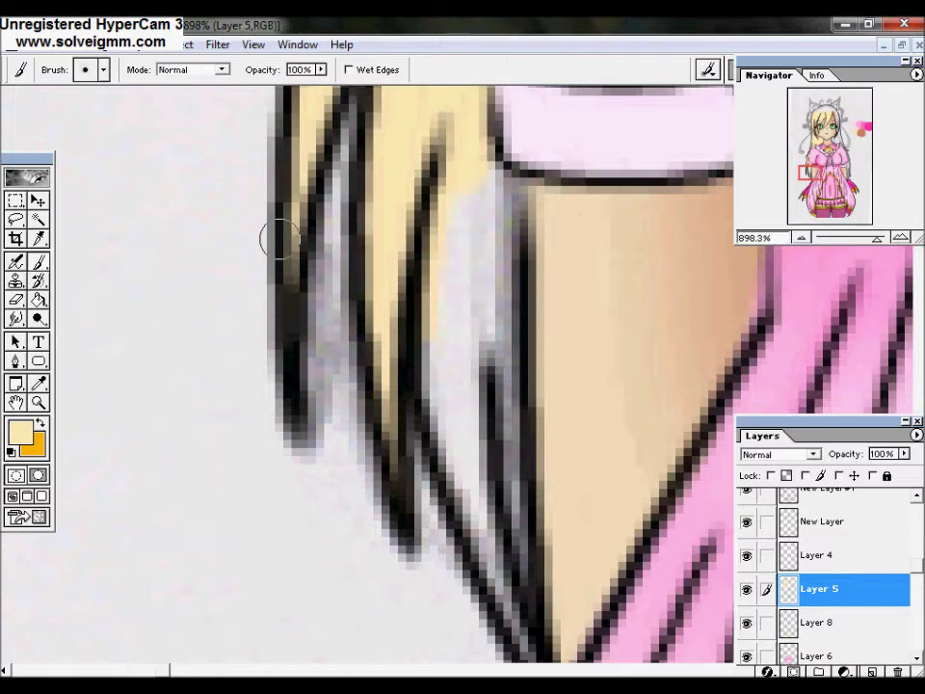
{"action": "mouse_move", "coordinate": [277, 240]}
{"action": "left_mouse_down"}
{"action": "mouse_move", "coordinate": [502, 445]}
{"action": "mouse_move", "coordinate": [452, 206]}
{"action": "left_mouse_up"}
{"action": "mouse_move", "coordinate": [231, 514]}
{"action": "left_mouse_down"}
{"action": "mouse_move", "coordinate": [193, 488]}
{"action": "mouse_move", "coordinate": [68, 340]}
{"action": "left_mouse_up"}
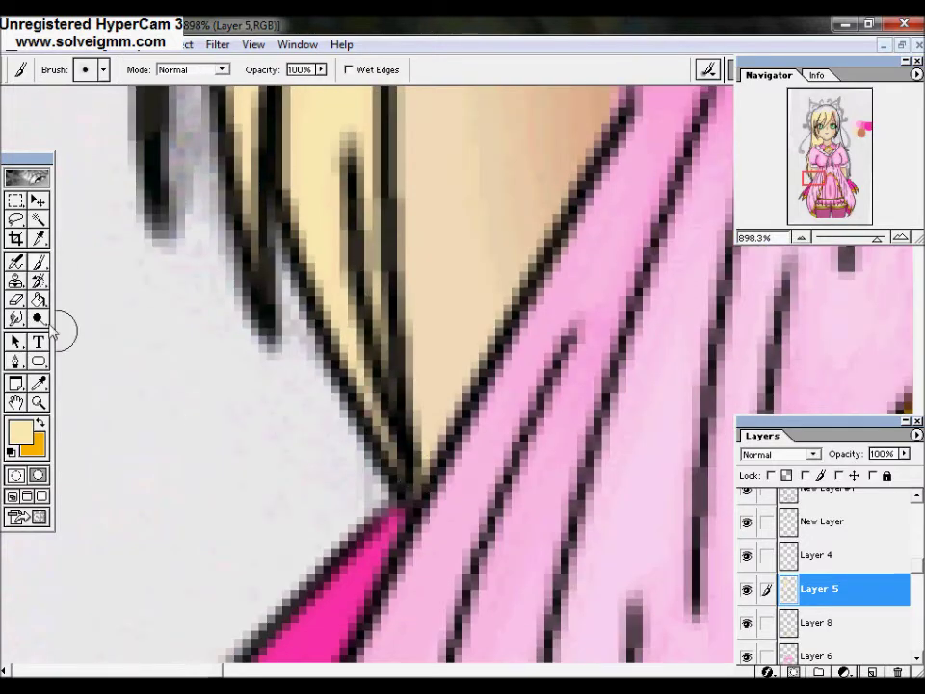
Paint the hair on the figure's right-hand side blonde on Layer 5, from the arm up to the jaw.
{"action": "left_click_drag", "start_coordinate": [363, 521], "coordinate": [362, 255]}
{"action": "key", "text": "b"}
{"action": "mouse_move", "coordinate": [417, 208]}
{"action": "left_mouse_down"}
{"action": "mouse_move", "coordinate": [501, 318]}
{"action": "mouse_move", "coordinate": [519, 305]}
{"action": "mouse_move", "coordinate": [501, 97]}
{"action": "left_mouse_up"}
{"action": "left_click_drag", "start_coordinate": [501, 145], "coordinate": [501, 578]}
{"action": "key", "text": "b"}
{"action": "mouse_move", "coordinate": [491, 91]}
{"action": "left_mouse_down"}
{"action": "mouse_move", "coordinate": [509, 148]}
{"action": "mouse_move", "coordinate": [503, 228]}
{"action": "mouse_move", "coordinate": [431, 480]}
{"action": "left_mouse_up"}
{"action": "mouse_move", "coordinate": [655, 359]}
{"action": "left_mouse_down"}
{"action": "mouse_move", "coordinate": [653, 636]}
{"action": "mouse_move", "coordinate": [549, 351]}
{"action": "mouse_move", "coordinate": [412, 95]}
{"action": "mouse_move", "coordinate": [446, 207]}
{"action": "mouse_move", "coordinate": [347, 164]}
{"action": "left_mouse_up"}
{"action": "key", "text": "b"}
{"action": "mouse_move", "coordinate": [568, 327]}
{"action": "left_mouse_down"}
{"action": "mouse_move", "coordinate": [713, 390]}
{"action": "mouse_move", "coordinate": [804, 503]}
{"action": "mouse_move", "coordinate": [804, 629]}
{"action": "left_mouse_up"}
{"action": "key", "text": "b"}
{"action": "mouse_move", "coordinate": [327, 91]}
{"action": "left_mouse_down"}
{"action": "mouse_move", "coordinate": [295, 335]}
{"action": "mouse_move", "coordinate": [546, 410]}
{"action": "left_mouse_up"}
{"action": "key", "text": "Return"}
{"action": "mouse_move", "coordinate": [620, 392]}
{"action": "left_mouse_down"}
{"action": "mouse_move", "coordinate": [640, 423]}
{"action": "mouse_move", "coordinate": [349, 303]}
{"action": "mouse_move", "coordinate": [462, 193]}
{"action": "left_mouse_up"}
Fill the remaining hair beside the right-hand eye and across the crown with blonde using a large hard brush.
{"action": "scroll", "coordinate": [462, 193], "scroll_direction": "up", "scroll_amount": 5}
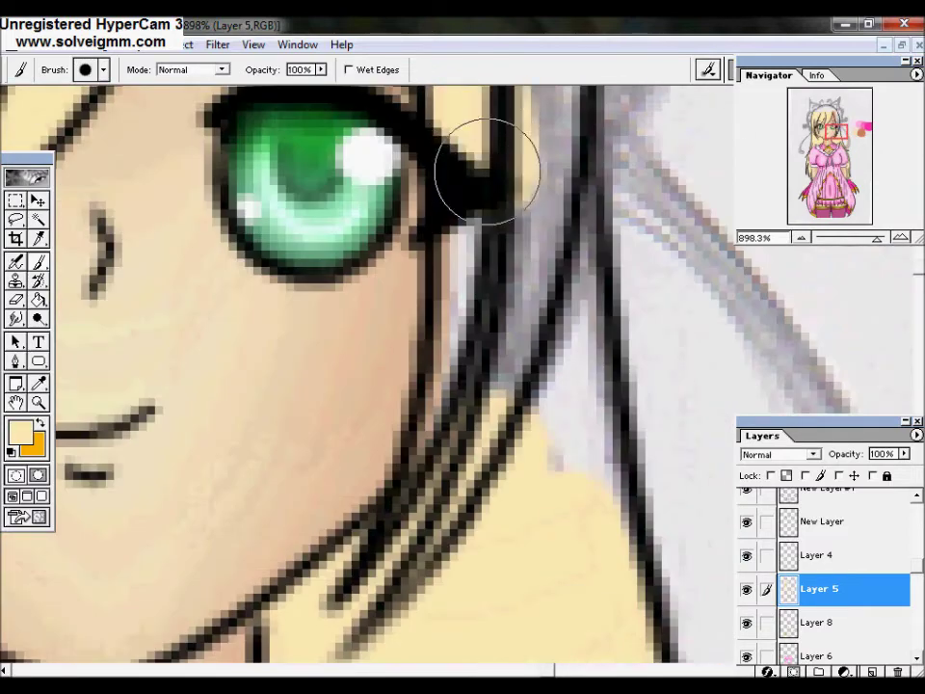
{"action": "left_click_drag", "start_coordinate": [535, 125], "coordinate": [424, 212]}
{"action": "scroll", "coordinate": [645, 361], "scroll_direction": "up", "scroll_amount": 5}
{"action": "mouse_move", "coordinate": [645, 361]}
{"action": "left_mouse_down"}
{"action": "mouse_move", "coordinate": [495, 103]}
{"action": "mouse_move", "coordinate": [574, 499]}
{"action": "left_mouse_up"}
{"action": "scroll", "coordinate": [574, 499], "scroll_direction": "up", "scroll_amount": 5}
{"action": "mouse_move", "coordinate": [595, 283]}
{"action": "left_mouse_down"}
{"action": "mouse_move", "coordinate": [562, 320]}
{"action": "mouse_move", "coordinate": [39, 96]}
{"action": "mouse_move", "coordinate": [497, 339]}
{"action": "left_mouse_up"}
{"action": "scroll", "coordinate": [578, 124], "scroll_direction": "left", "scroll_amount": 5}
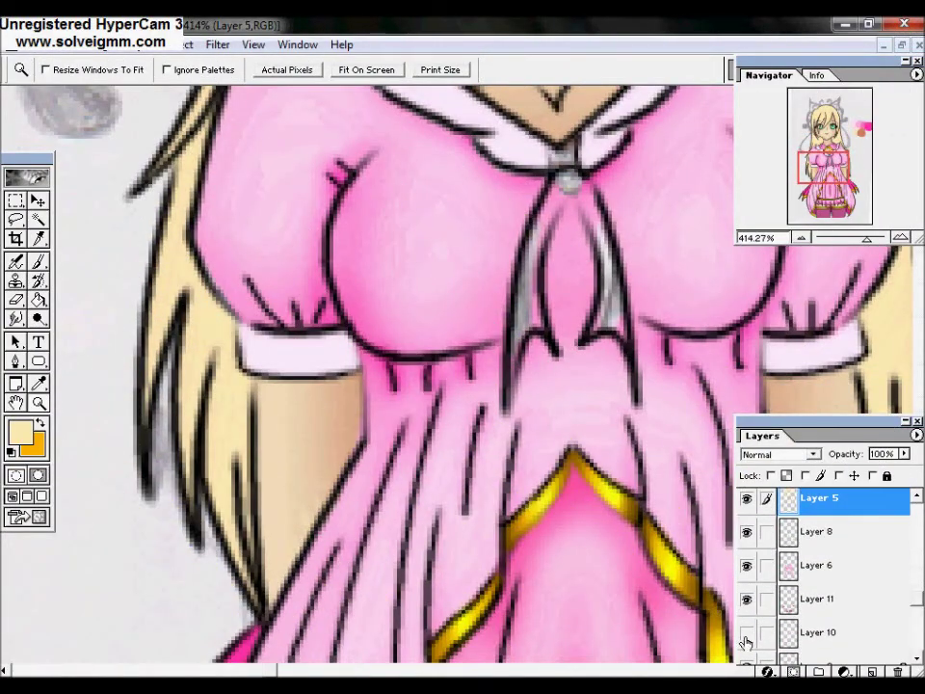
Burn soft shading onto the pale sleeve cuffs and collar on Layer 10, with Midtones at 60% exposure.
{"action": "left_click", "coordinate": [800, 632]}
{"action": "left_click", "coordinate": [15, 318]}
{"action": "left_click_drag", "start_coordinate": [39, 318], "coordinate": [96, 318]}
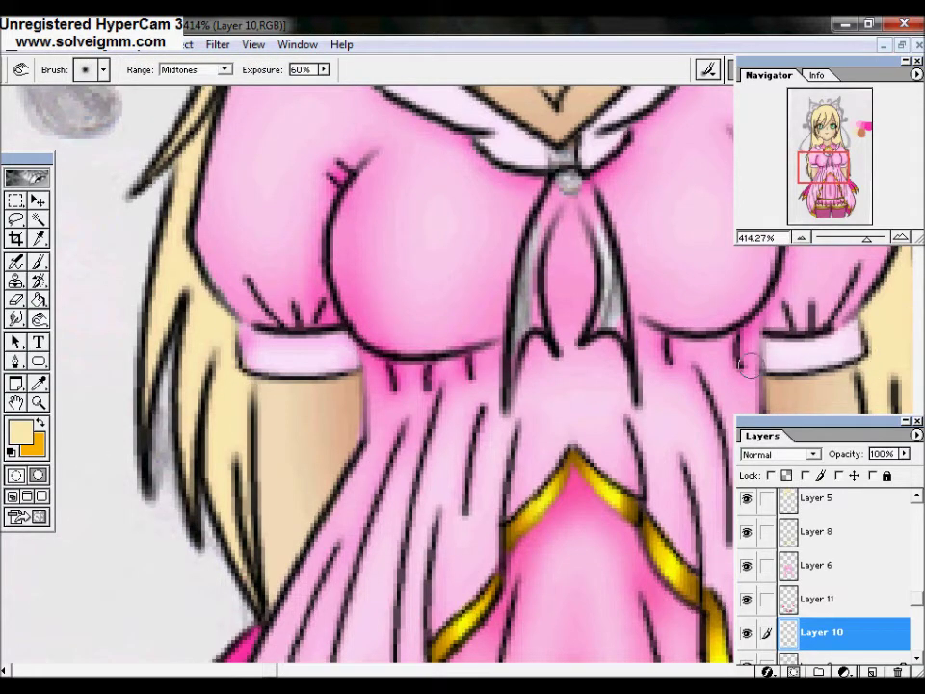
{"action": "scroll", "coordinate": [364, 291], "scroll_direction": "up", "scroll_amount": 5}
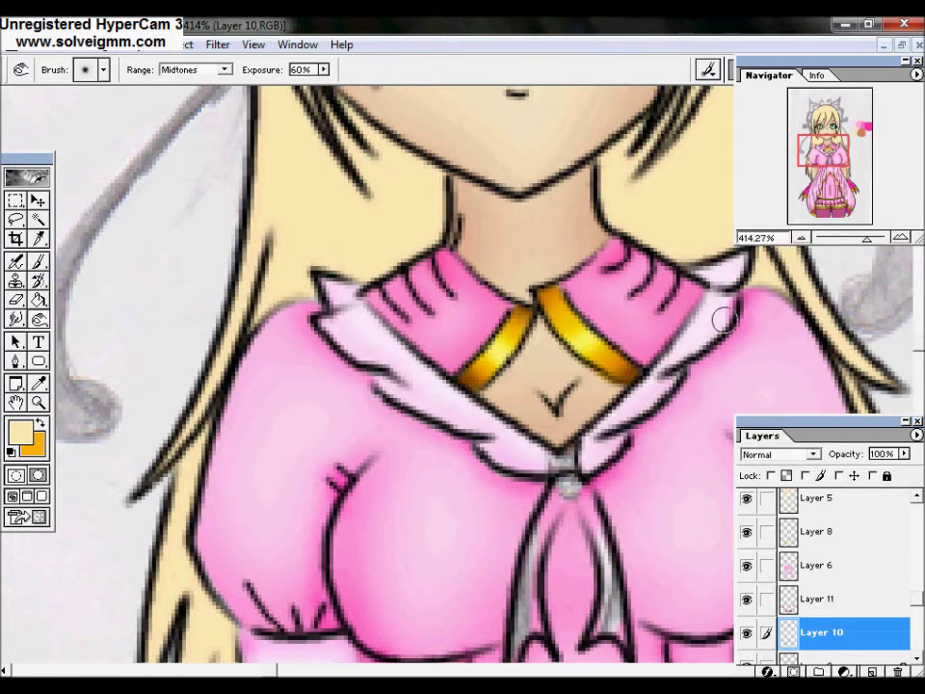
Burn deeper shadows along the pale collar's folds and both cuffs with a smaller soft brush, using Highlights at 60%.
{"action": "right_click", "coordinate": [367, 366]}
{"action": "left_click", "coordinate": [405, 444]}
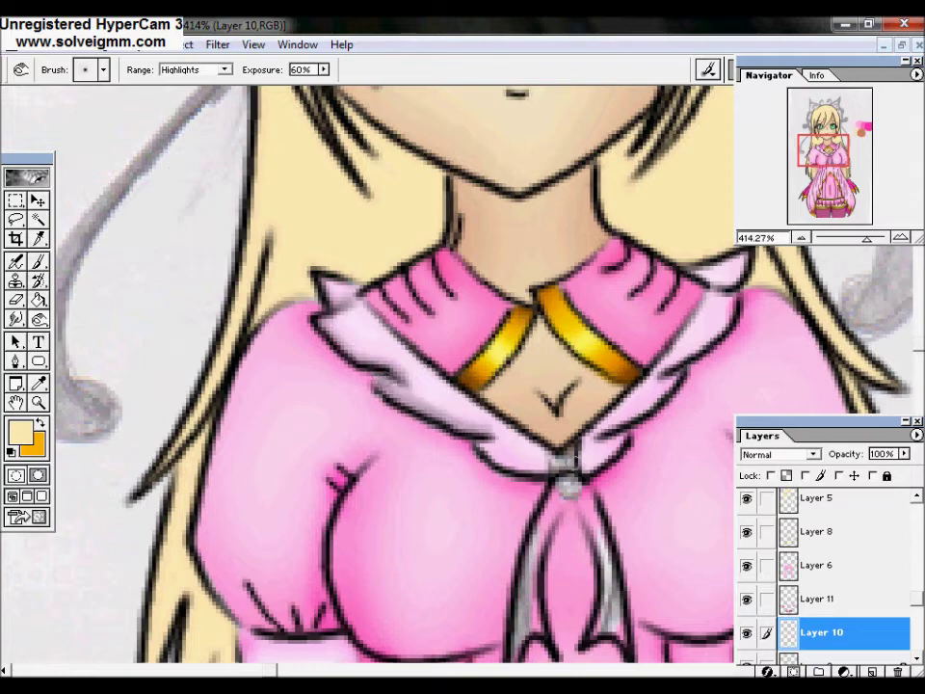
{"action": "scroll", "coordinate": [740, 342], "scroll_direction": "right", "scroll_amount": 1}
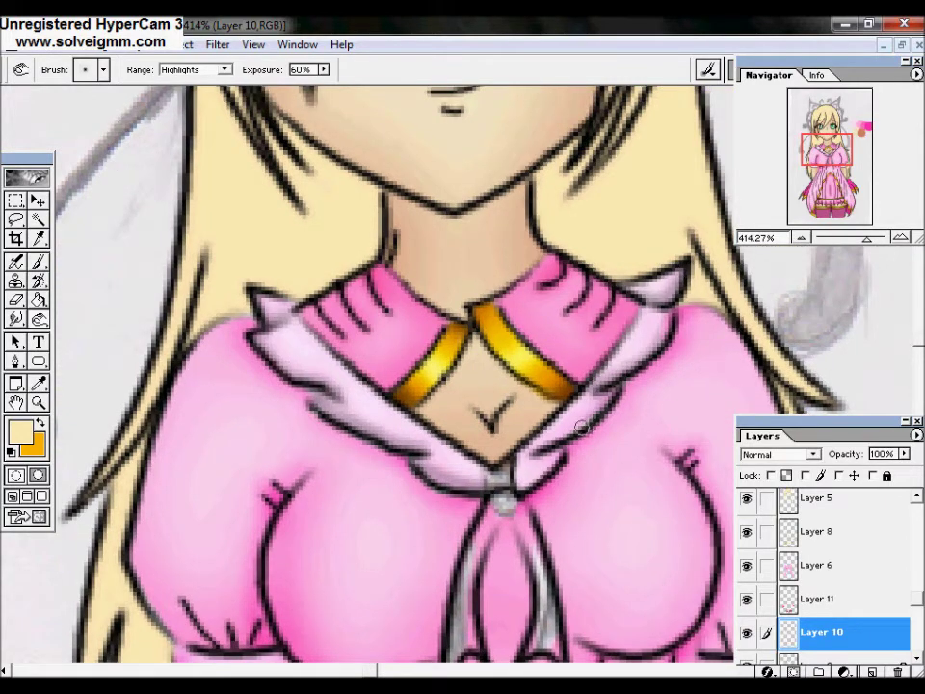
{"action": "scroll", "coordinate": [325, 388], "scroll_direction": "down", "scroll_amount": 4}
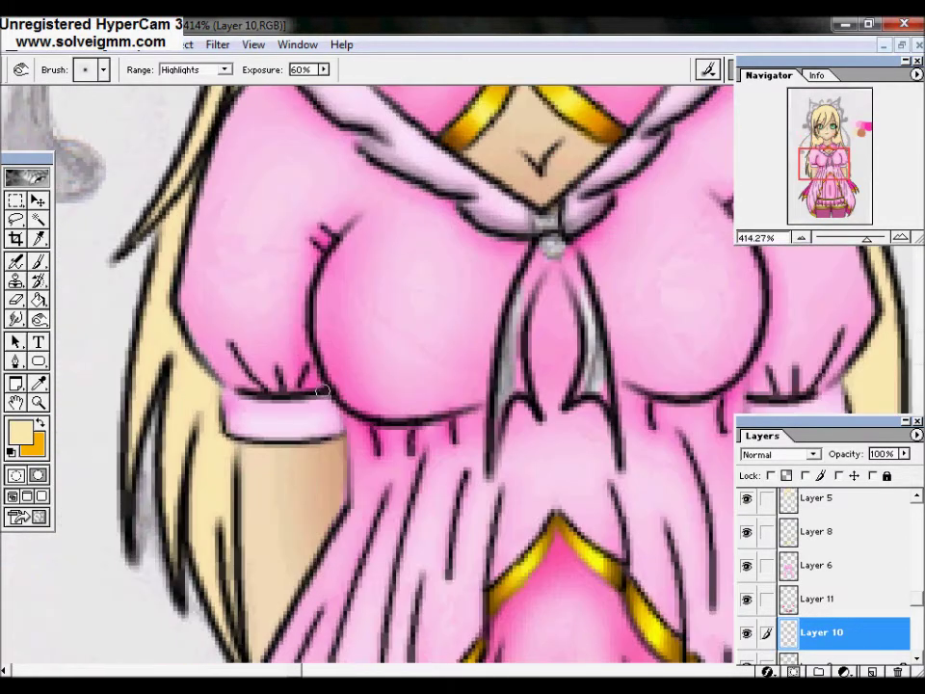
{"action": "scroll", "coordinate": [775, 302], "scroll_direction": "right", "scroll_amount": 2}
{"action": "scroll", "coordinate": [775, 302], "scroll_direction": "down", "scroll_amount": 1}
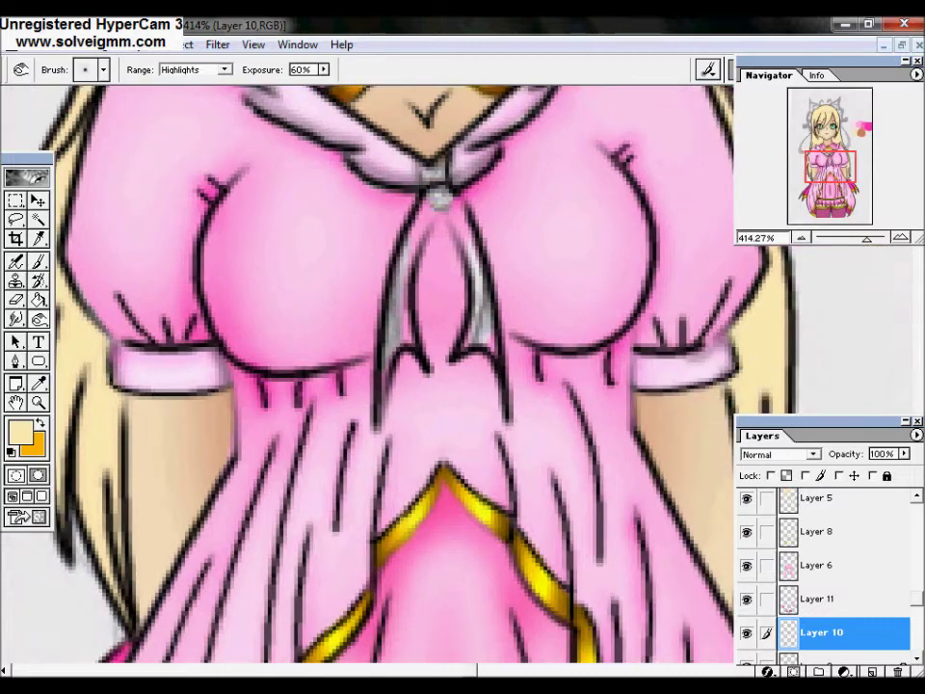
Paint the two hanging tails of the chest ribbon dark red on Layer 11 with a small hard brush.
{"action": "scroll", "coordinate": [366, 375], "scroll_direction": "down", "scroll_amount": 1}
{"action": "scroll", "coordinate": [366, 376], "scroll_direction": "left", "scroll_amount": 1}
{"action": "left_click", "coordinate": [20, 431]}
{"action": "key", "text": "Return"}
{"action": "left_click", "coordinate": [792, 598]}
{"action": "key", "text": "z"}
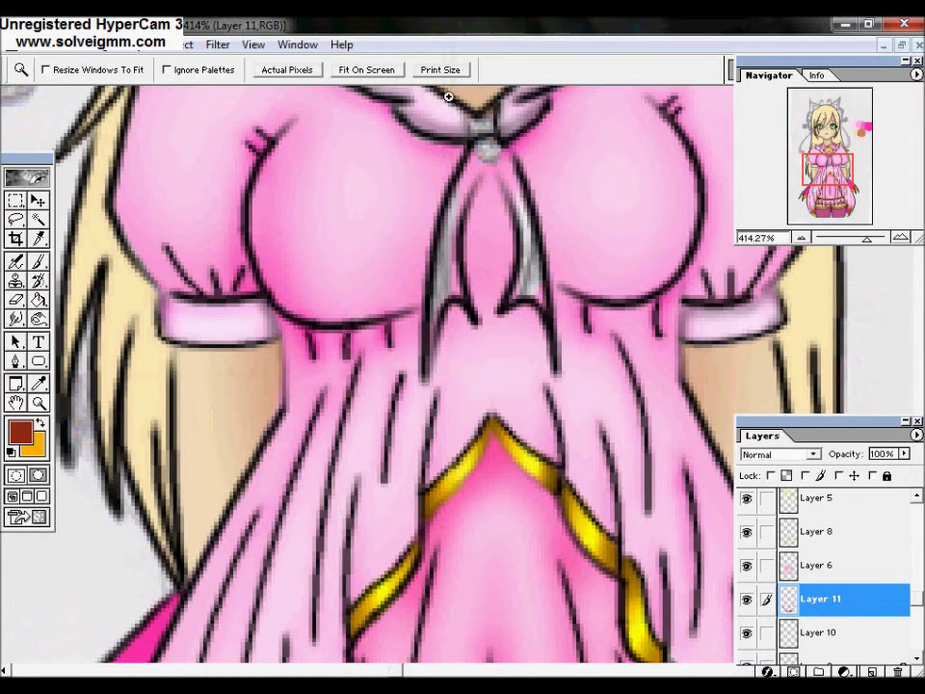
{"action": "left_click_drag", "start_coordinate": [444, 97], "coordinate": [512, 228]}
{"action": "key", "text": "b"}
{"action": "key", "text": "bracketleft"}
{"action": "mouse_move", "coordinate": [398, 164]}
{"action": "left_mouse_down"}
{"action": "mouse_move", "coordinate": [381, 250]}
{"action": "mouse_move", "coordinate": [343, 181]}
{"action": "mouse_move", "coordinate": [387, 249]}
{"action": "mouse_move", "coordinate": [310, 371]}
{"action": "mouse_move", "coordinate": [316, 419]}
{"action": "mouse_move", "coordinate": [237, 629]}
{"action": "mouse_move", "coordinate": [236, 599]}
{"action": "mouse_move", "coordinate": [286, 536]}
{"action": "mouse_move", "coordinate": [414, 279]}
{"action": "mouse_move", "coordinate": [528, 508]}
{"action": "left_mouse_up"}
{"action": "mouse_move", "coordinate": [405, 339]}
{"action": "left_mouse_down"}
{"action": "mouse_move", "coordinate": [390, 497]}
{"action": "mouse_move", "coordinate": [410, 386]}
{"action": "left_mouse_up"}
{"action": "scroll", "coordinate": [410, 385], "scroll_direction": "down", "scroll_amount": 5}
{"action": "left_click_drag", "start_coordinate": [433, 145], "coordinate": [432, 229]}
{"action": "left_click_drag", "start_coordinate": [520, 227], "coordinate": [525, 284]}
{"action": "left_click_drag", "start_coordinate": [236, 157], "coordinate": [217, 308]}
Erase the pink of Layer 6 that covers the ribbon tails, from their lower tips up to where they meet.
{"action": "key", "text": "alt+bracketright"}
{"action": "key", "text": "e"}
{"action": "key", "text": "Return"}
{"action": "key", "text": "Return"}
{"action": "mouse_move", "coordinate": [303, 294]}
{"action": "left_mouse_down"}
{"action": "mouse_move", "coordinate": [282, 147]}
{"action": "mouse_move", "coordinate": [308, 325]}
{"action": "mouse_move", "coordinate": [261, 278]}
{"action": "left_mouse_up"}
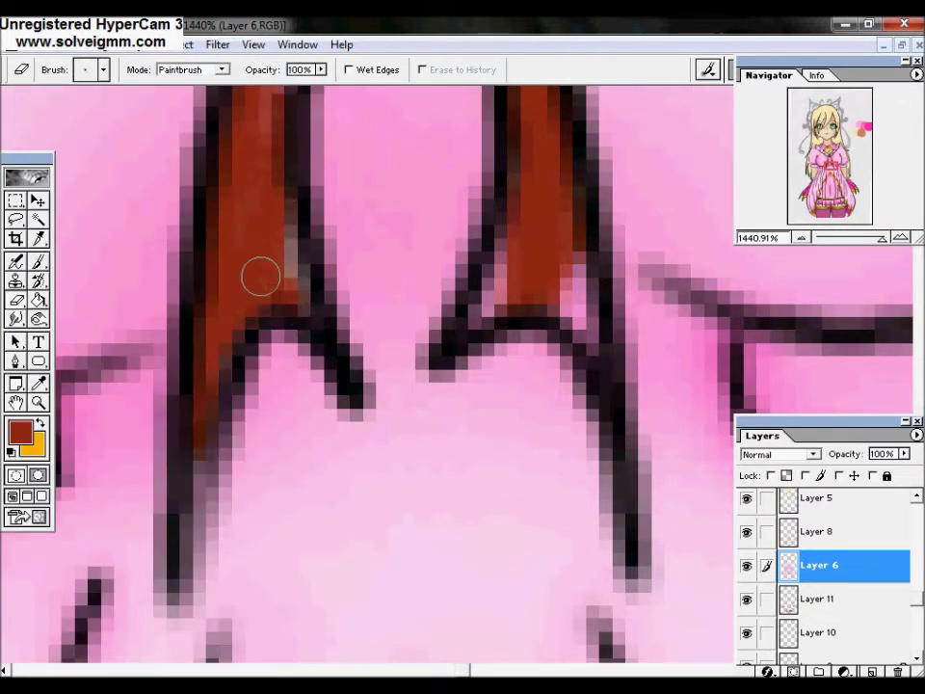
{"action": "mouse_move", "coordinate": [566, 207]}
{"action": "left_mouse_down"}
{"action": "mouse_move", "coordinate": [507, 281]}
{"action": "mouse_move", "coordinate": [588, 355]}
{"action": "left_mouse_up"}
{"action": "scroll", "coordinate": [223, 316], "scroll_direction": "up", "scroll_amount": 5}
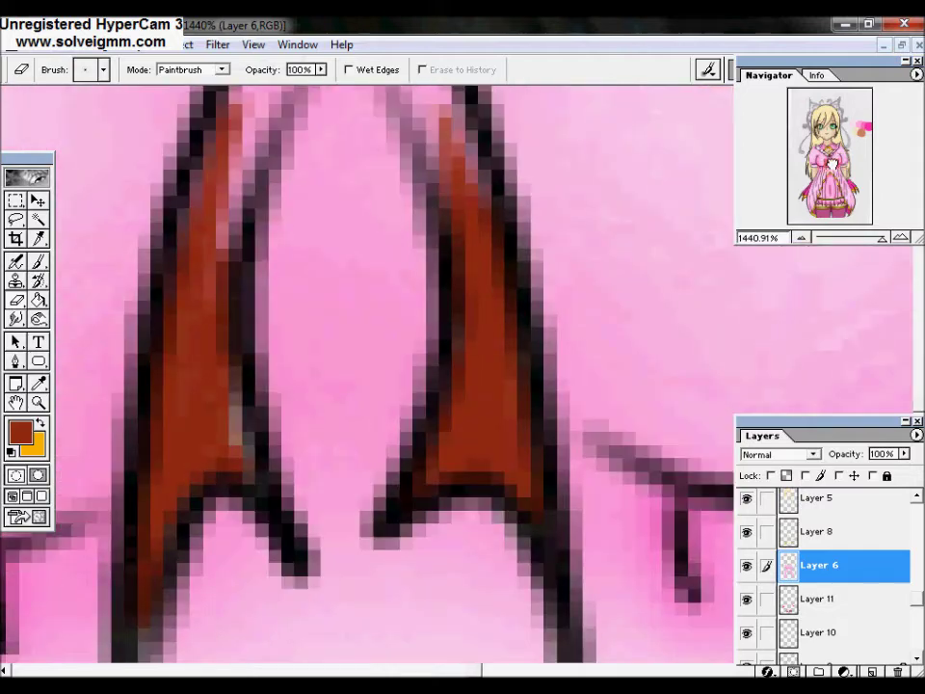
{"action": "mouse_move", "coordinate": [223, 316]}
{"action": "left_mouse_down"}
{"action": "mouse_move", "coordinate": [180, 383]}
{"action": "mouse_move", "coordinate": [206, 401]}
{"action": "left_mouse_up"}
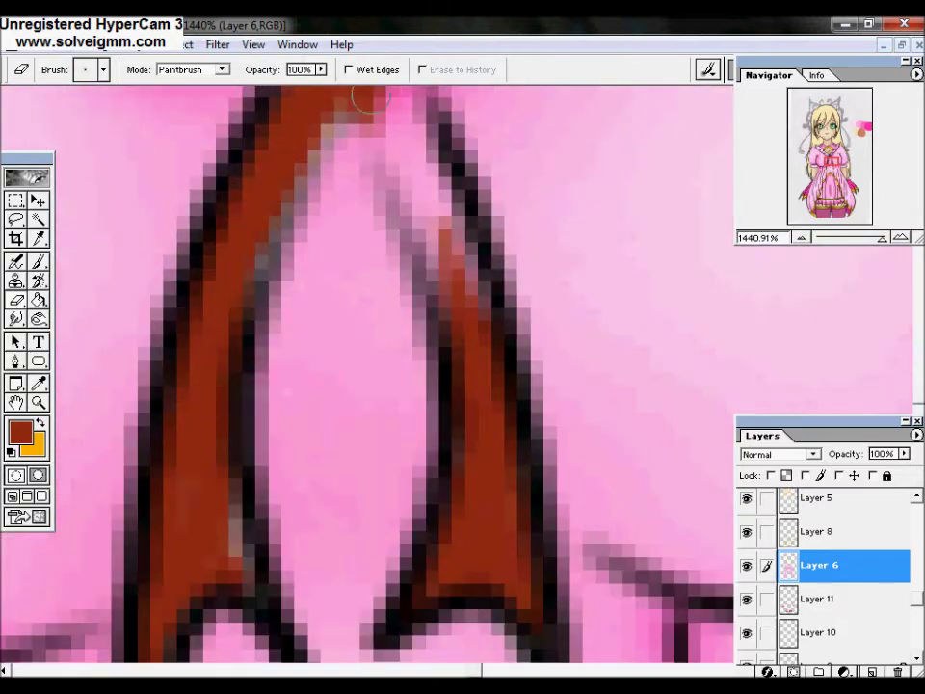
{"action": "left_click_drag", "start_coordinate": [369, 96], "coordinate": [434, 196]}
Fill the ribbon's upper join and knot dark red on Layer 11, erasing leftover Layer 6 pink around the lower tails.
{"action": "key", "text": "b"}
{"action": "left_click", "coordinate": [750, 601]}
{"action": "mouse_move", "coordinate": [336, 118]}
{"action": "left_mouse_down"}
{"action": "mouse_move", "coordinate": [273, 419]}
{"action": "mouse_move", "coordinate": [286, 149]}
{"action": "left_mouse_up"}
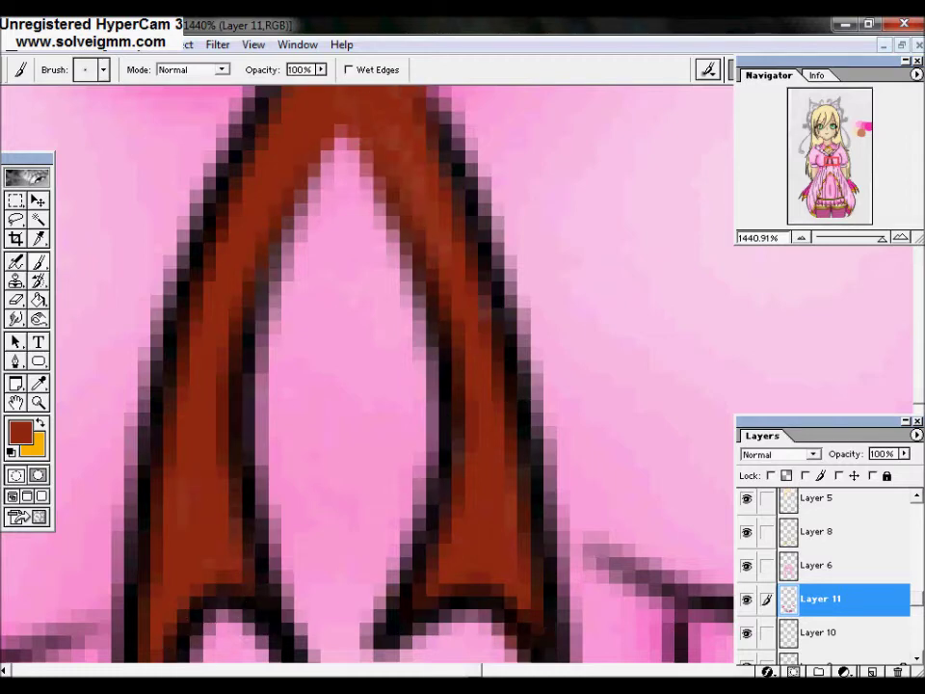
{"action": "key", "text": "e"}
{"action": "key", "text": "alt+bracketright"}
{"action": "left_click_drag", "start_coordinate": [509, 563], "coordinate": [565, 274]}
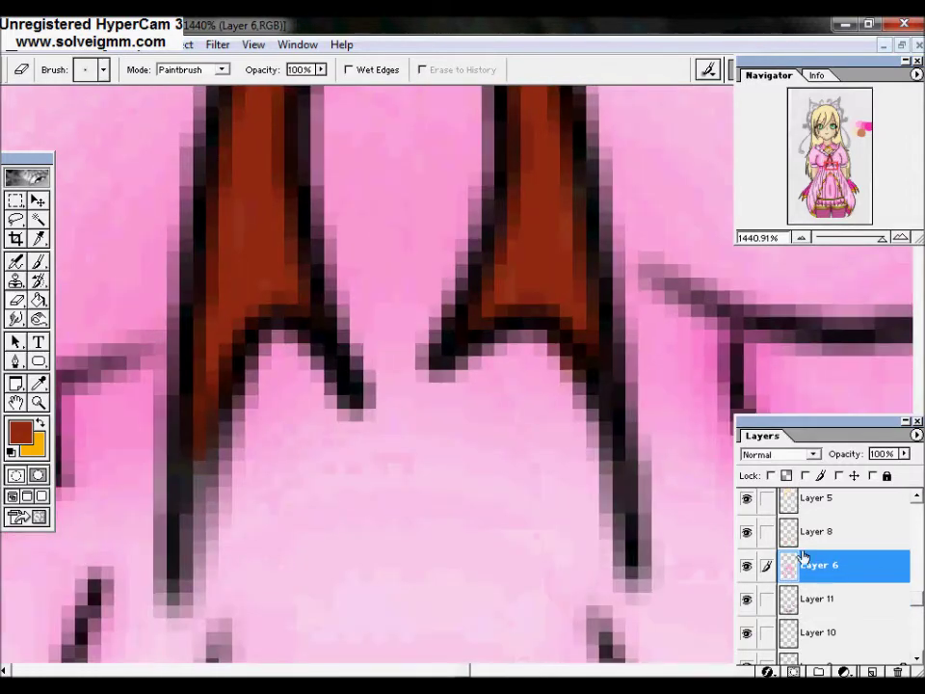
{"action": "key", "text": "b"}
{"action": "key", "text": "alt+bracketleft"}
{"action": "left_click_drag", "start_coordinate": [659, 104], "coordinate": [450, 644]}
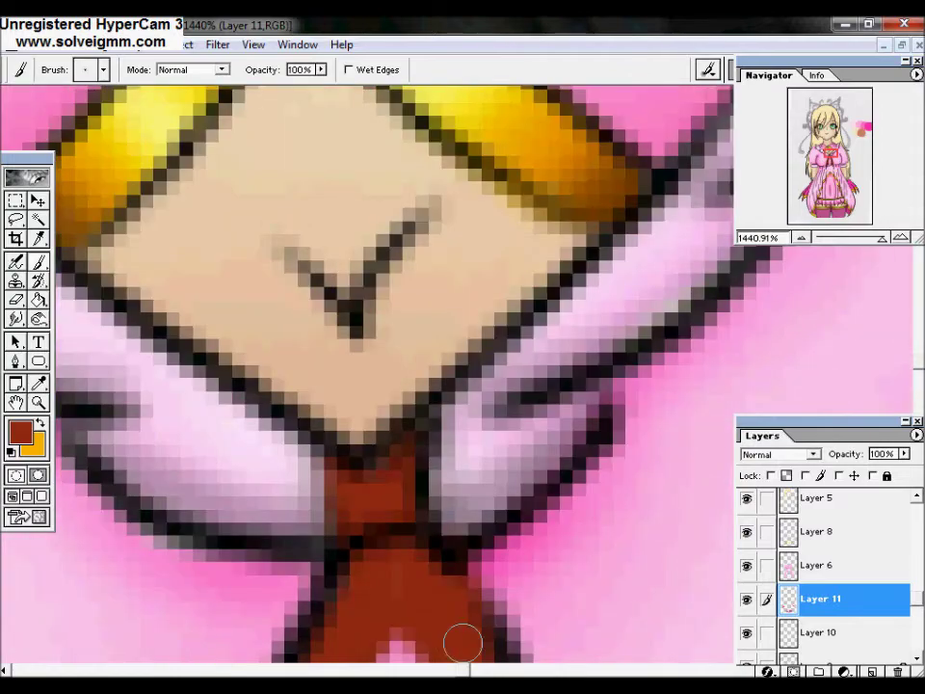
Burn soft shading onto the ribbon's knot and tails on Layer 11, with Midtones at 60% exposure.
{"action": "key", "text": "z"}
{"action": "key", "text": "ctrl+alt+0"}
{"action": "left_click_drag", "start_coordinate": [443, 372], "coordinate": [496, 445]}
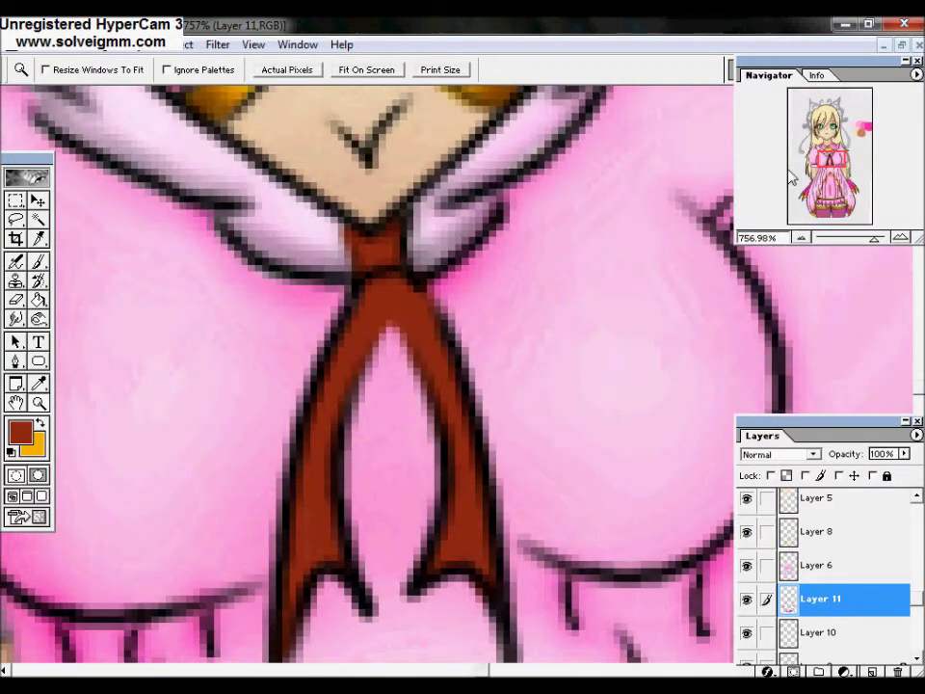
{"action": "key", "text": "o"}
{"action": "left_click", "coordinate": [103, 69]}
{"action": "key", "text": "Return"}
{"action": "key", "text": "alt+shift+m"}
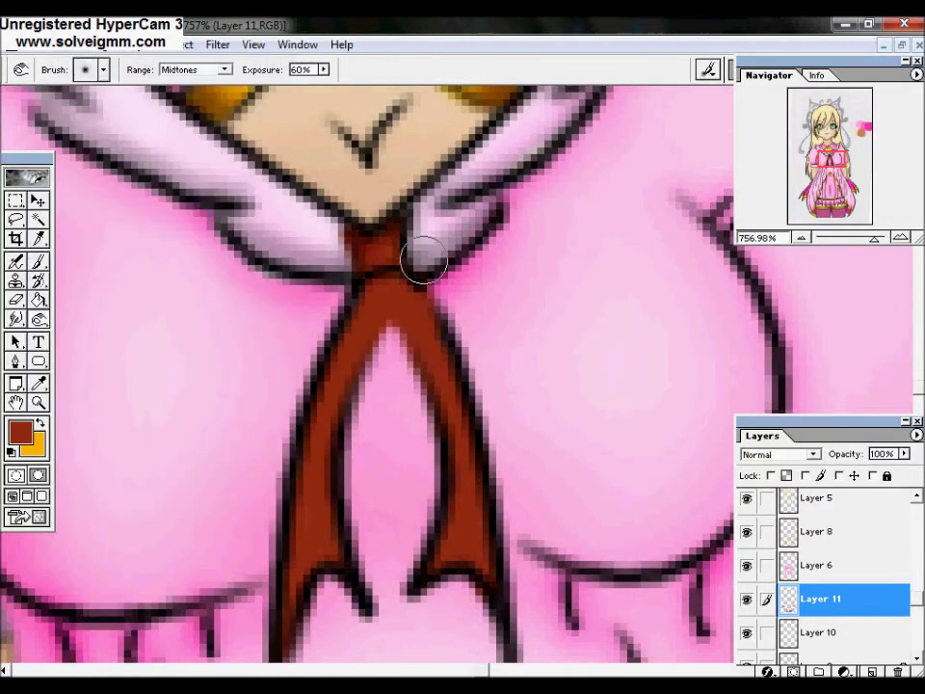
{"action": "left_click_drag", "start_coordinate": [406, 223], "coordinate": [337, 511]}
Burn deeper shadows around the ribbon's knot and along its tails with a smaller soft brush, using Highlights at 60%.
{"action": "left_click", "coordinate": [103, 69]}
{"action": "double_click", "coordinate": [198, 114]}
{"action": "right_click", "coordinate": [361, 397]}
{"action": "left_click", "coordinate": [410, 481]}
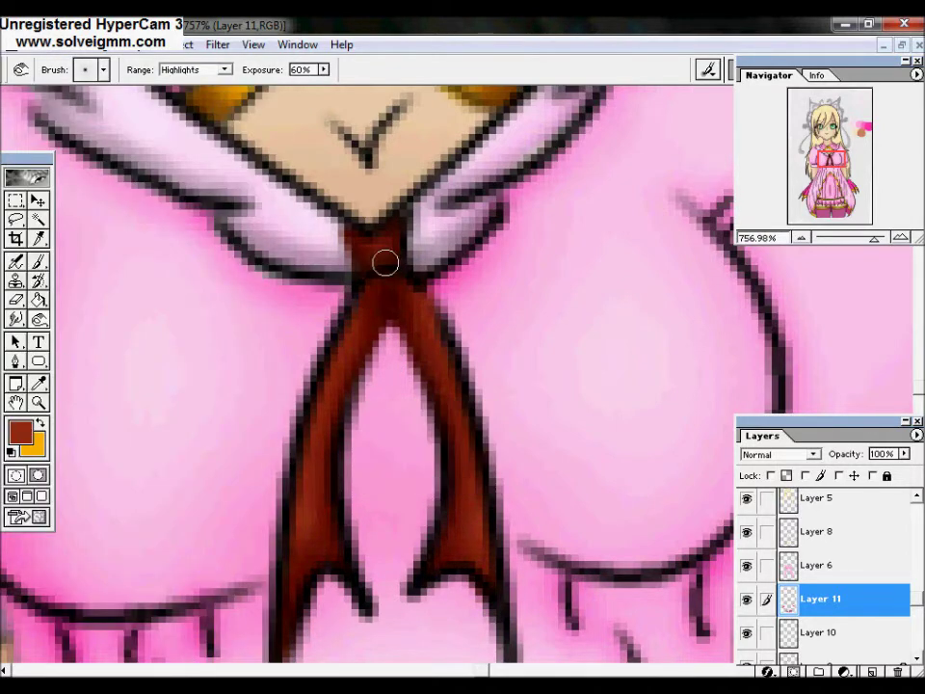
Dodge bright streaks down both ribbon tails and across the knot at 61% exposure, finishing with a small brush on Highlights.
{"action": "left_click", "coordinate": [39, 319], "text": "alt"}
{"action": "right_click", "coordinate": [228, 323]}
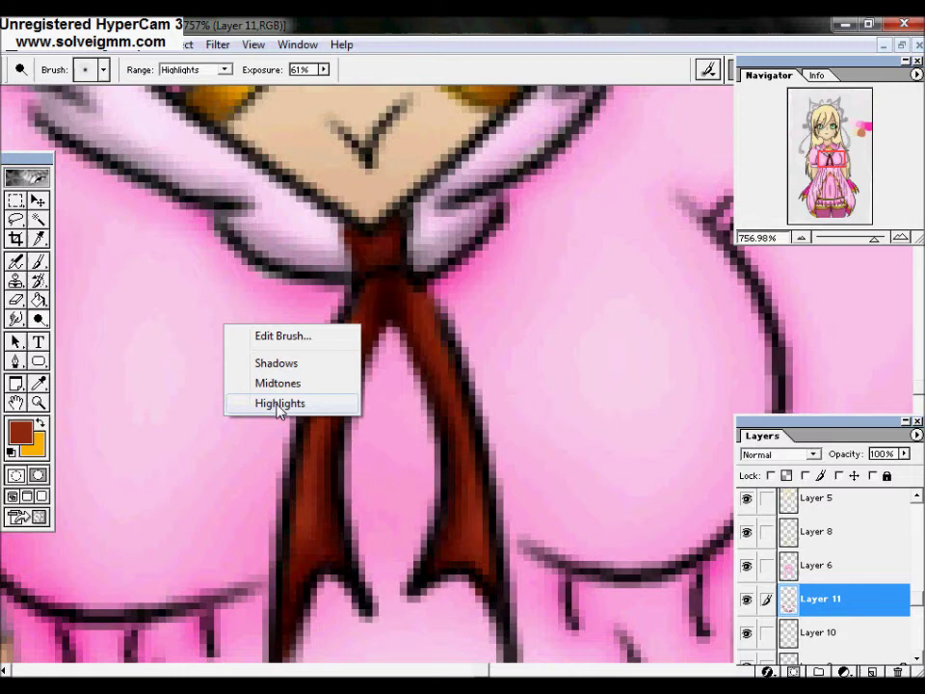
{"action": "left_click", "coordinate": [264, 381]}
{"action": "left_click_drag", "start_coordinate": [361, 289], "coordinate": [300, 524]}
{"action": "left_click_drag", "start_coordinate": [405, 281], "coordinate": [478, 540]}
{"action": "right_click", "coordinate": [154, 282]}
{"action": "left_click", "coordinate": [197, 342]}
{"action": "left_click", "coordinate": [103, 69]}
{"action": "left_click_drag", "start_coordinate": [364, 293], "coordinate": [295, 559]}
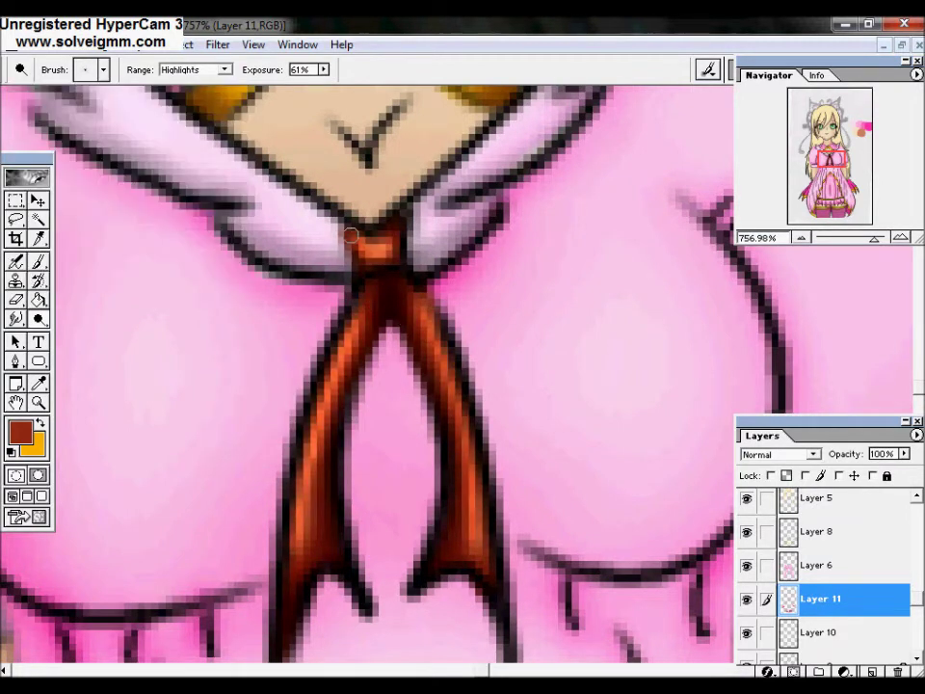
Lock Layer 11's transparent pixels and tint the ribbon magenta with a soft 21 px Airbrush at 5% pressure.
{"action": "left_click", "coordinate": [19, 432]}
{"action": "left_click", "coordinate": [252, 109]}
{"action": "left_click", "coordinate": [204, 87]}
{"action": "left_click", "coordinate": [386, 76]}
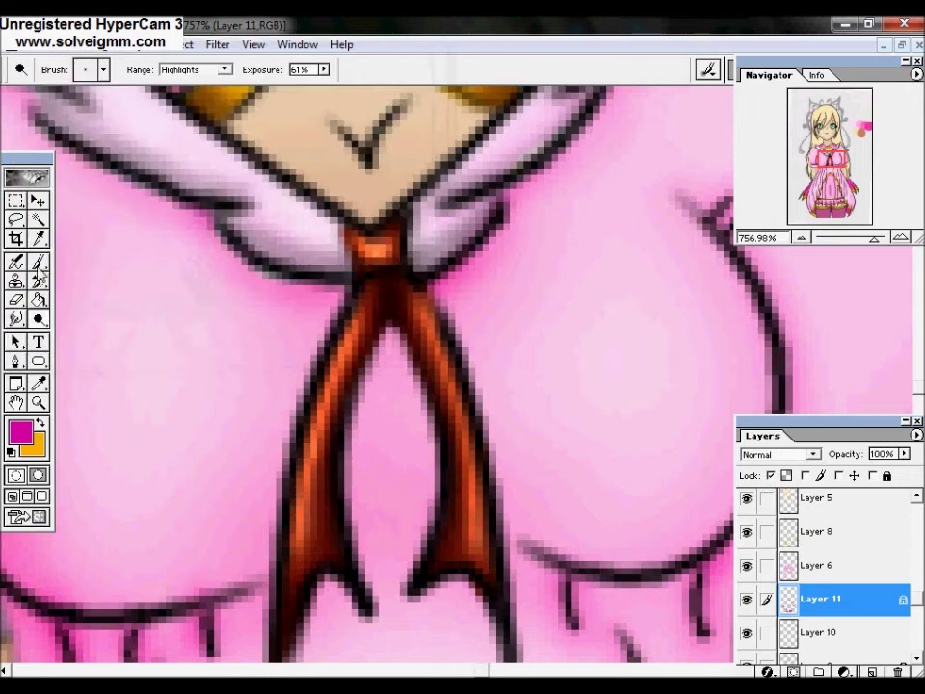
{"action": "key", "text": "j"}
{"action": "left_click", "coordinate": [85, 70]}
{"action": "key", "text": "Return"}
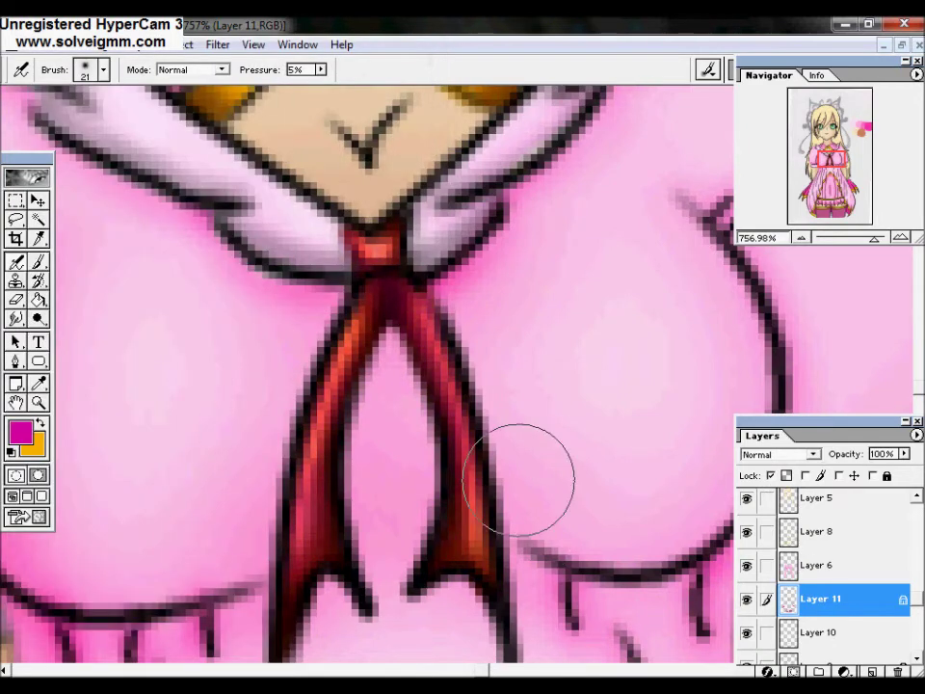
Select the hair on Layer 5, lock its transparent pixels and set the foreground colour to a dark golden brown.
{"action": "key", "text": "z"}
{"action": "key", "text": "ctrl+alt+0"}
{"action": "key", "text": "m"}
{"action": "key", "text": "alt+bracketright"}
{"action": "key", "text": "alt+bracketright"}
{"action": "key", "text": "alt+bracketright"}
{"action": "key", "text": "z"}
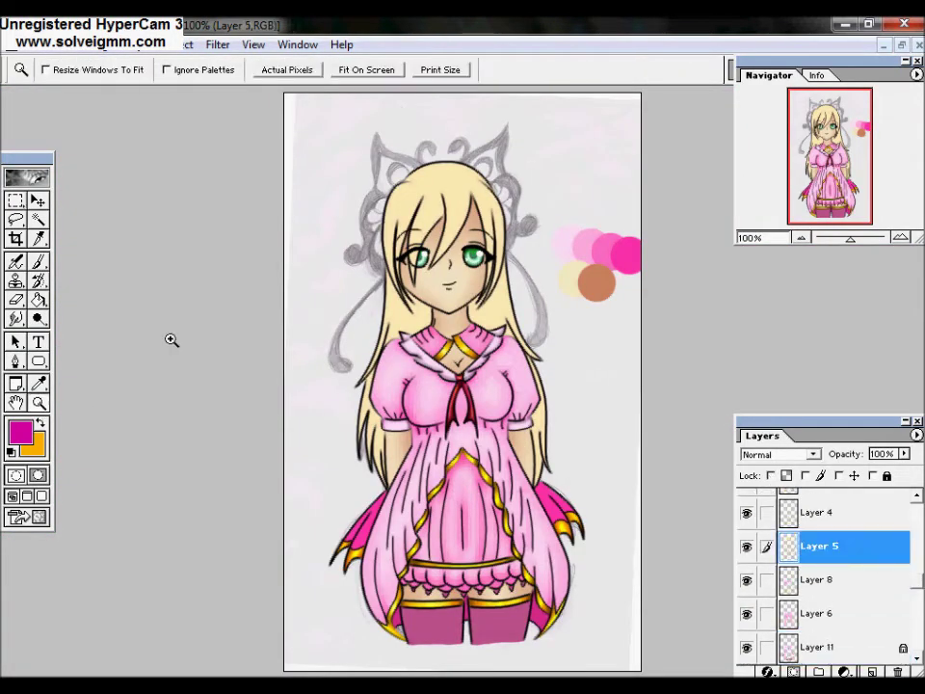
{"action": "left_click_drag", "start_coordinate": [260, 125], "coordinate": [584, 376]}
{"action": "left_click_drag", "start_coordinate": [57, 135], "coordinate": [655, 607]}
{"action": "key", "text": "o"}
{"action": "left_click", "coordinate": [20, 430]}
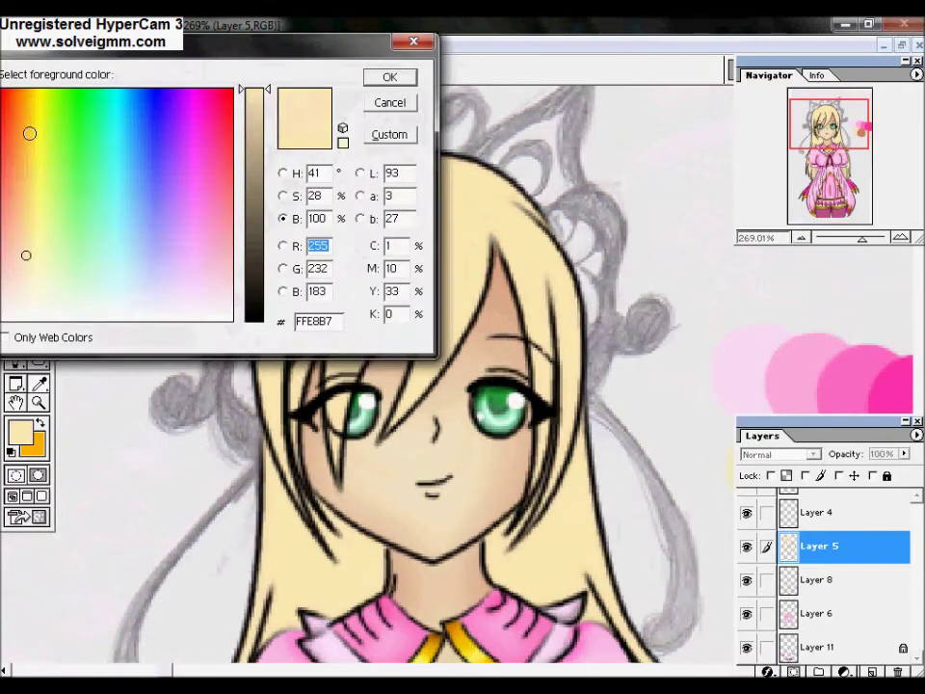
{"action": "left_click", "coordinate": [23, 171]}
{"action": "left_click", "coordinate": [29, 141]}
{"action": "left_click", "coordinate": [389, 77]}
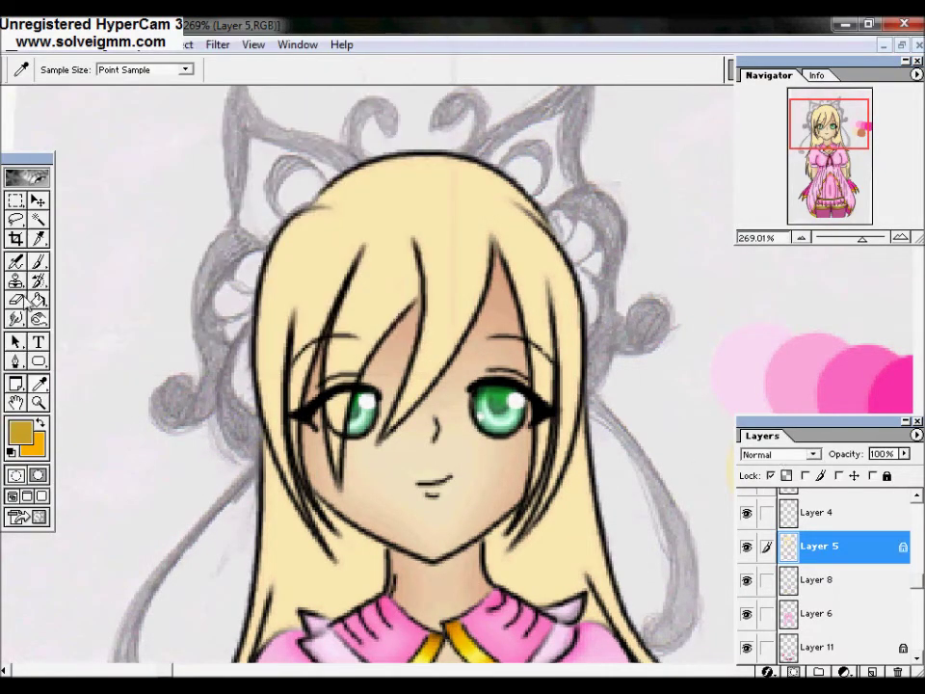
Airbrush golden shading onto the bangs and crown with a soft 17 px brush at 5% pressure.
{"action": "key", "text": "b"}
{"action": "key", "text": "Return"}
{"action": "key", "text": "Return"}
{"action": "key", "text": "slash"}
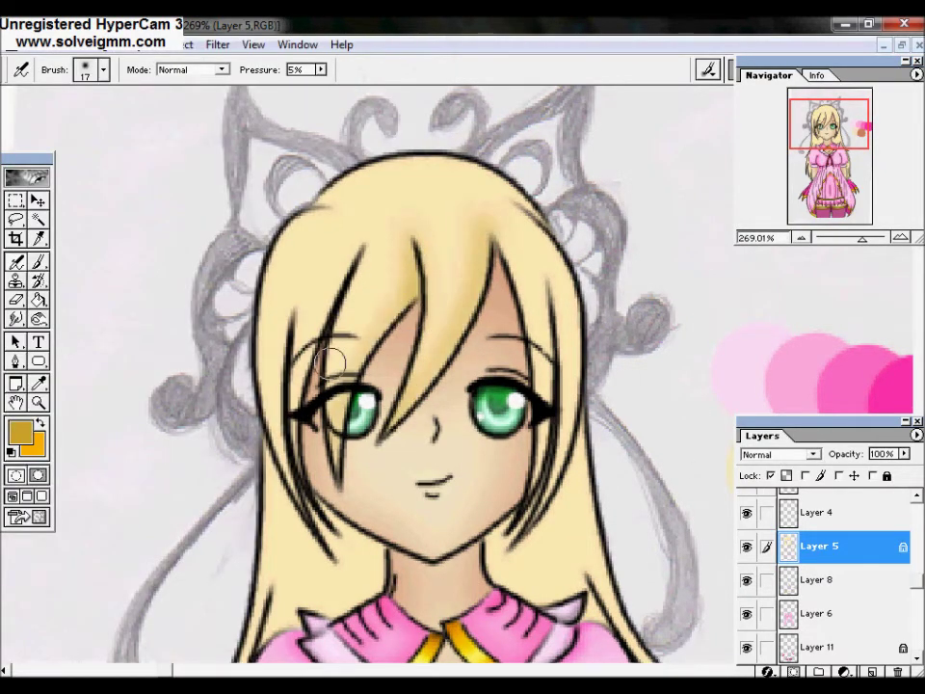
{"action": "left_click_drag", "start_coordinate": [520, 213], "coordinate": [514, 327]}
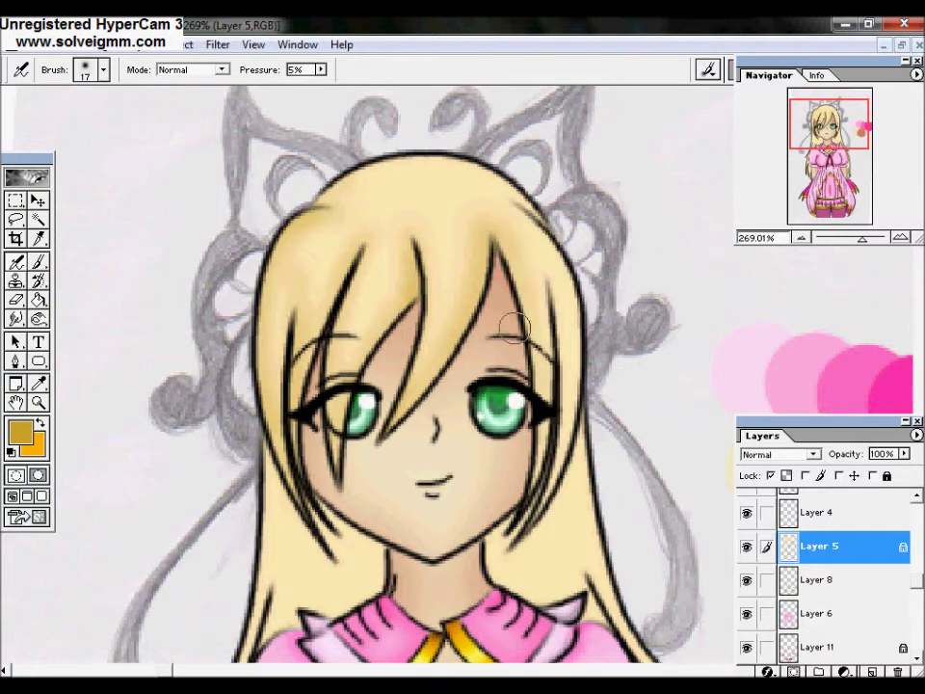
Airbrush golden shading onto the long hair beside the neck, sleeves and arms.
{"action": "scroll", "coordinate": [729, 295], "scroll_direction": "down", "scroll_amount": 5}
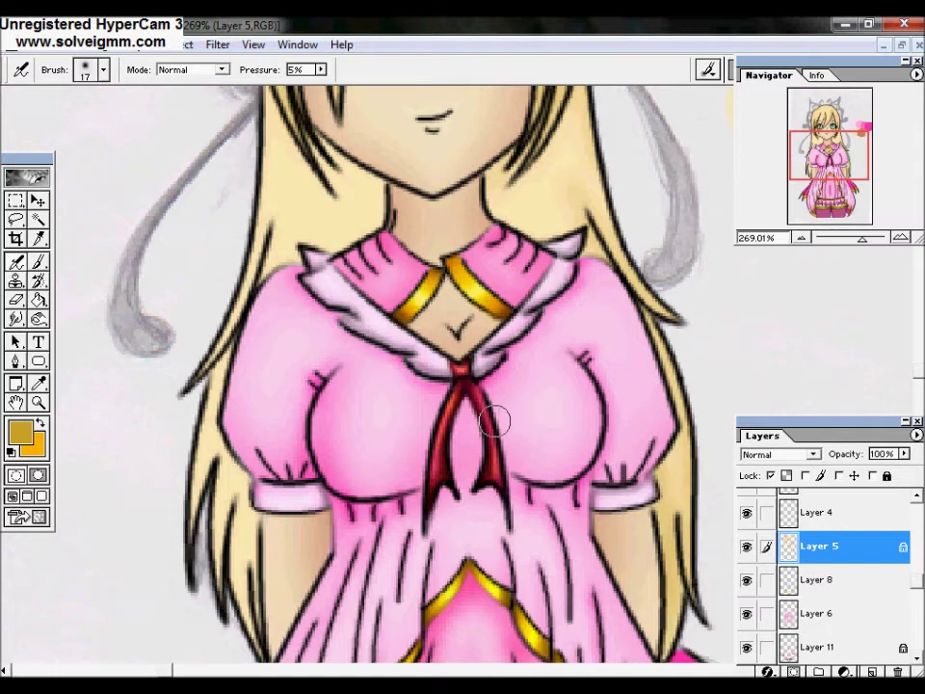
{"action": "left_click_drag", "start_coordinate": [220, 416], "coordinate": [250, 643]}
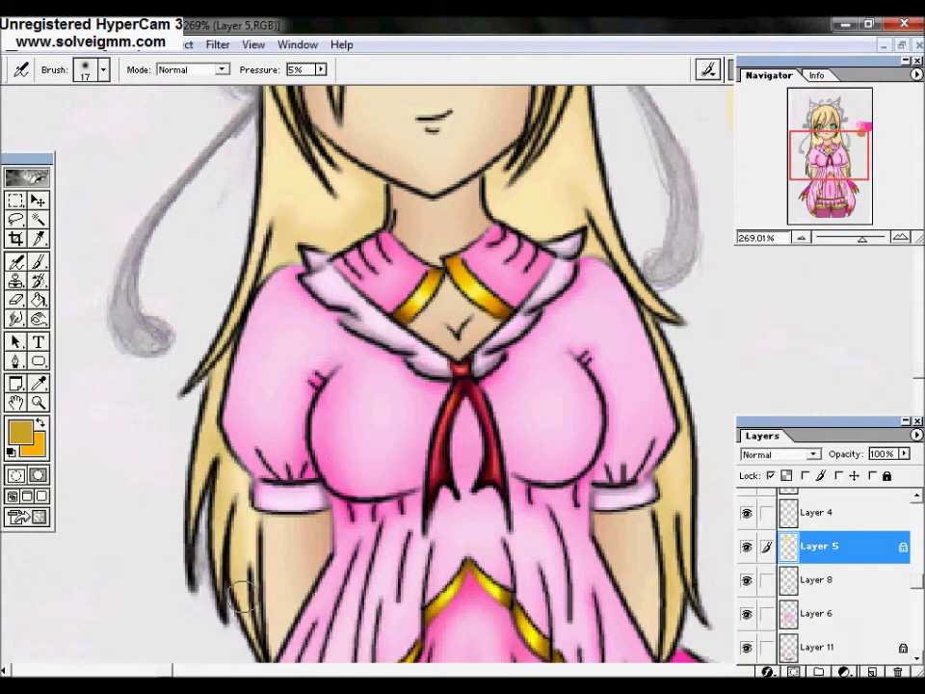
{"action": "scroll", "coordinate": [376, 395], "scroll_direction": "up", "scroll_amount": 4}
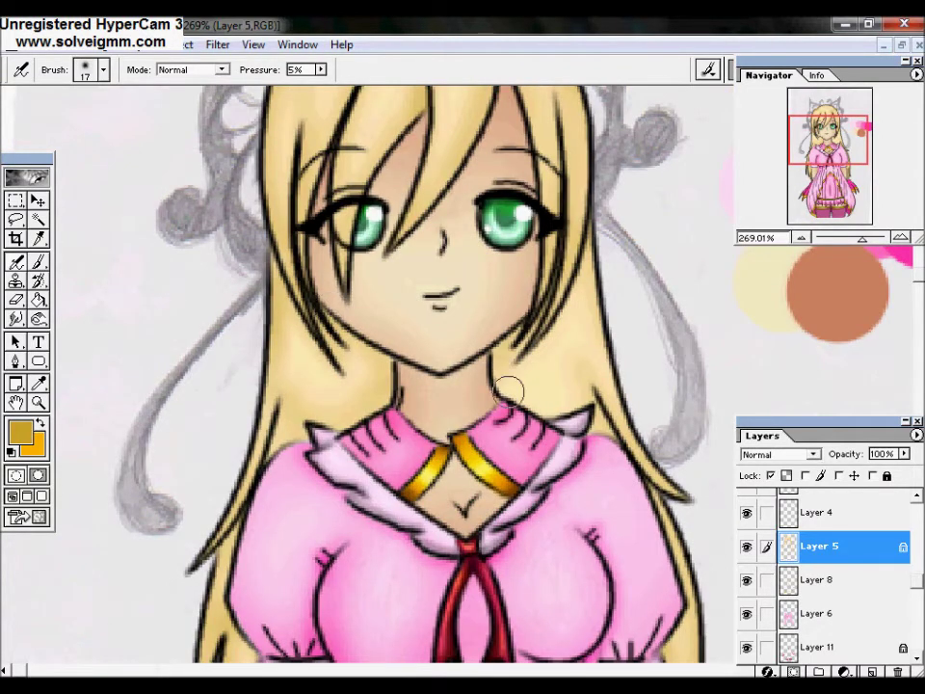
Burn darker shading into the hair from the bangs down to the long strands, using a soft 27 px brush with Midtones at 60%.
{"action": "scroll", "coordinate": [577, 280], "scroll_direction": "up", "scroll_amount": 5}
{"action": "left_click_drag", "start_coordinate": [39, 318], "coordinate": [106, 318]}
{"action": "left_click", "coordinate": [103, 70]}
{"action": "left_click", "coordinate": [481, 259]}
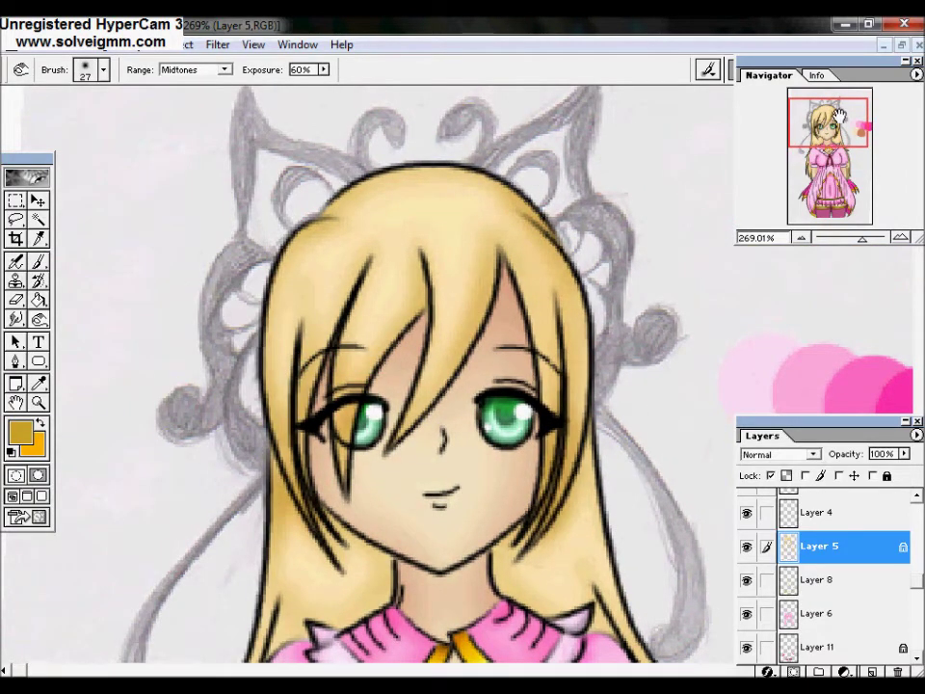
{"action": "scroll", "coordinate": [395, 280], "scroll_direction": "down", "scroll_amount": 8}
{"action": "scroll", "coordinate": [395, 290], "scroll_direction": "down", "scroll_amount": 3}
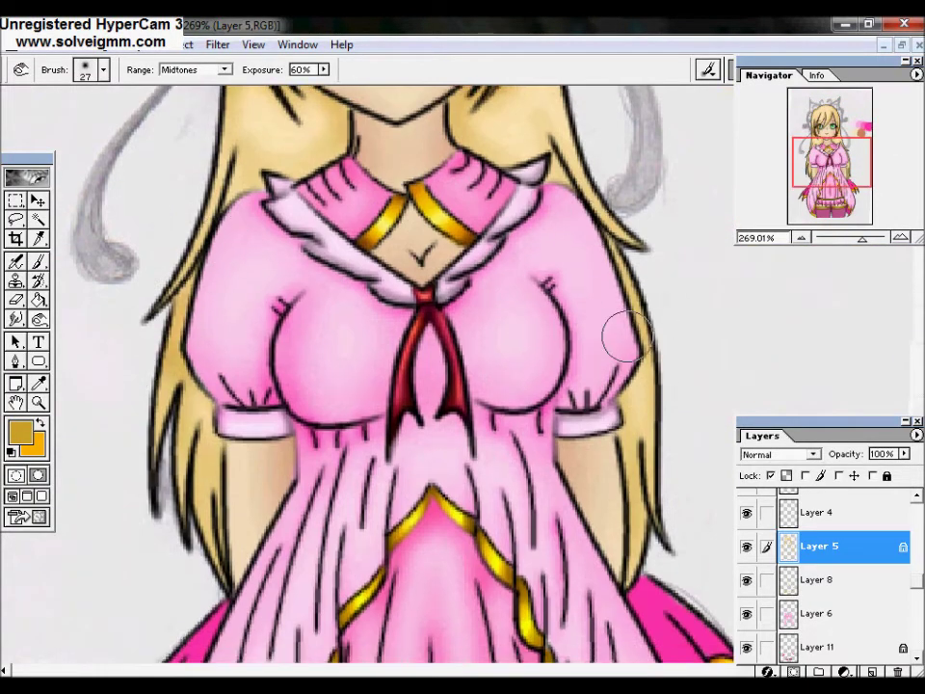
Dodge soft highlights into the bangs, crown and long hair with a 17 px brush, using Midtones at 61% exposure.
{"action": "scroll", "coordinate": [621, 313], "scroll_direction": "up", "scroll_amount": 9}
{"action": "right_click", "coordinate": [280, 244]}
{"action": "left_click", "coordinate": [295, 320]}
{"action": "key", "text": "bracketright"}
{"action": "key", "text": "bracketright"}
{"action": "key", "text": "bracketright"}
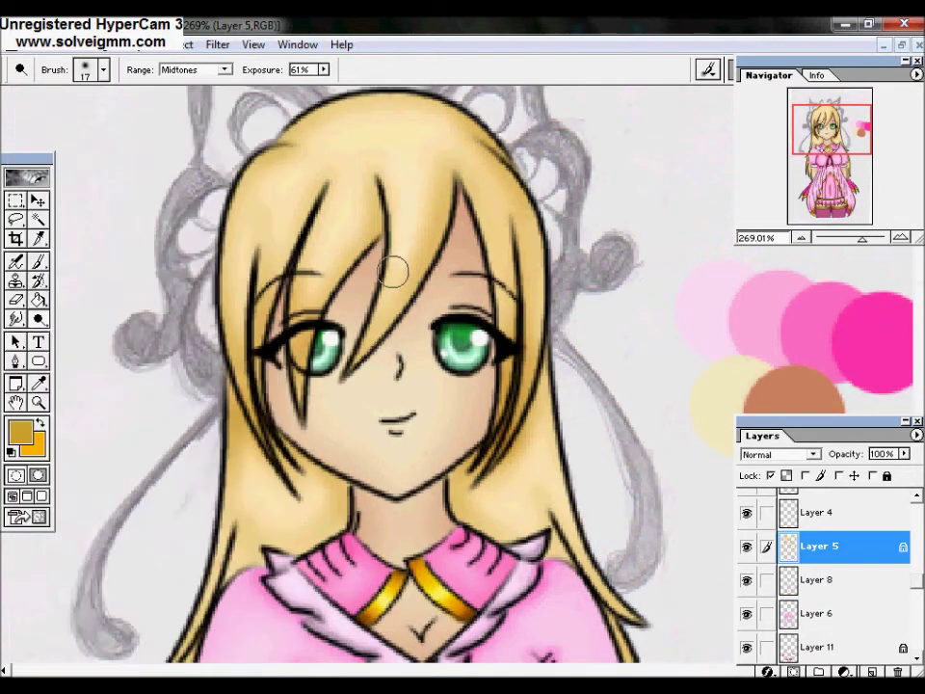
{"action": "left_click_drag", "start_coordinate": [299, 131], "coordinate": [289, 241]}
{"action": "left_click_drag", "start_coordinate": [246, 188], "coordinate": [183, 308]}
{"action": "left_click_drag", "start_coordinate": [386, 149], "coordinate": [395, 256]}
{"action": "scroll", "coordinate": [532, 325], "scroll_direction": "down", "scroll_amount": 7}
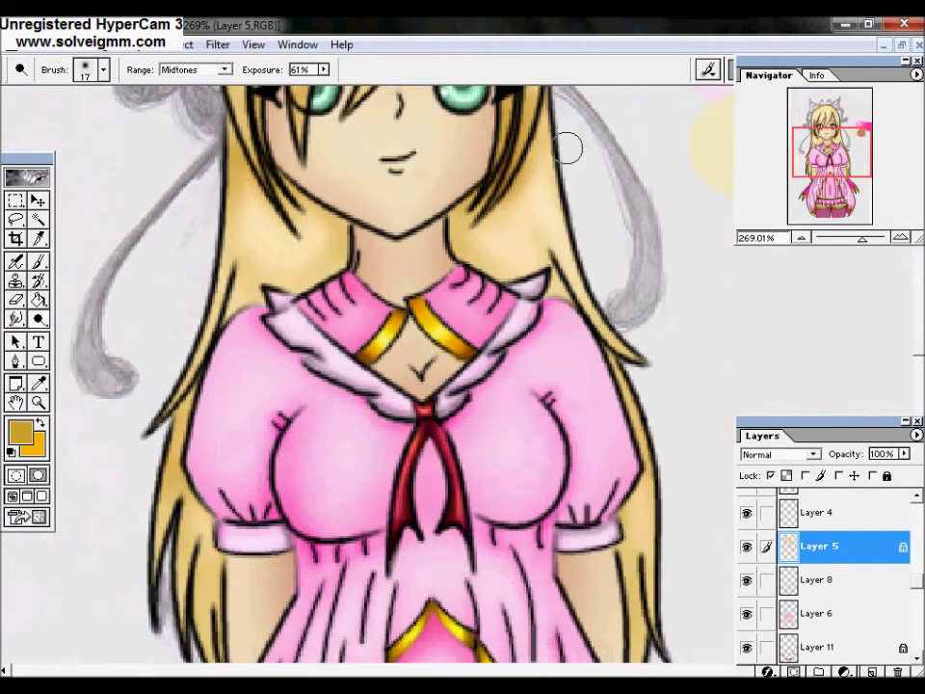
{"action": "scroll", "coordinate": [225, 281], "scroll_direction": "down", "scroll_amount": 6}
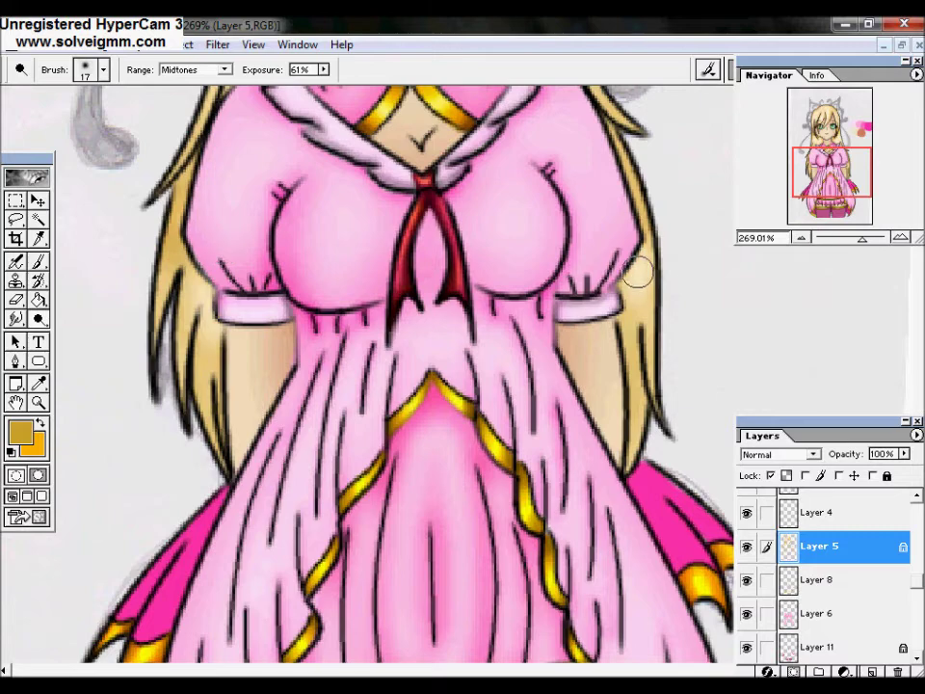
Smudge the shading on the crown, bangs and hair beside the face into strands with a spatter brush at 66% pressure.
{"action": "scroll", "coordinate": [638, 274], "scroll_direction": "up", "scroll_amount": 13}
{"action": "left_click_drag", "start_coordinate": [15, 318], "coordinate": [86, 346]}
{"action": "left_click", "coordinate": [103, 69]}
{"action": "left_click", "coordinate": [179, 167]}
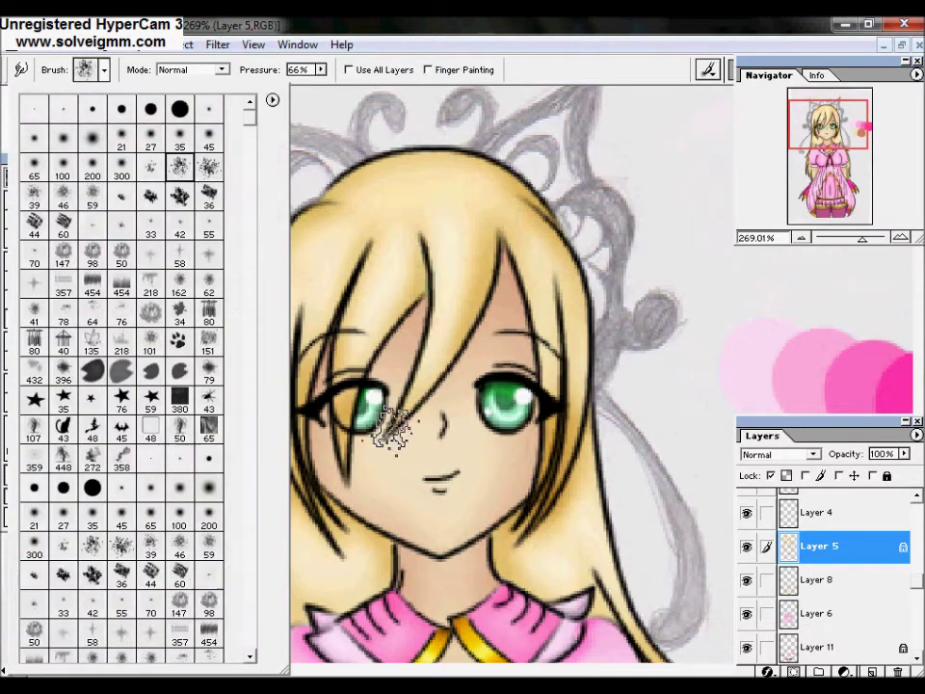
{"action": "left_click", "coordinate": [391, 429]}
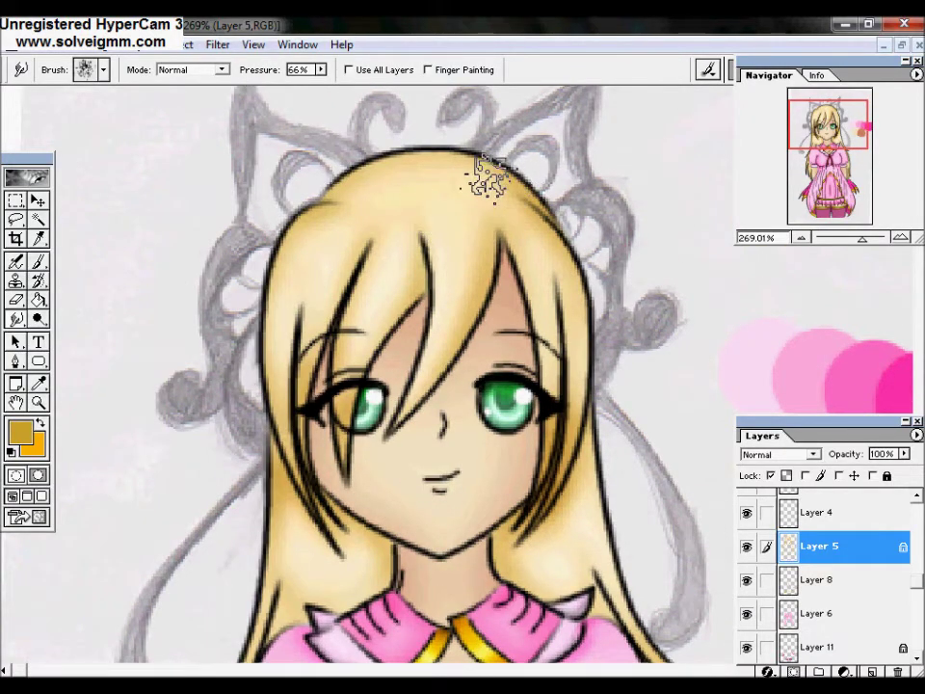
{"action": "left_click_drag", "start_coordinate": [508, 279], "coordinate": [515, 246]}
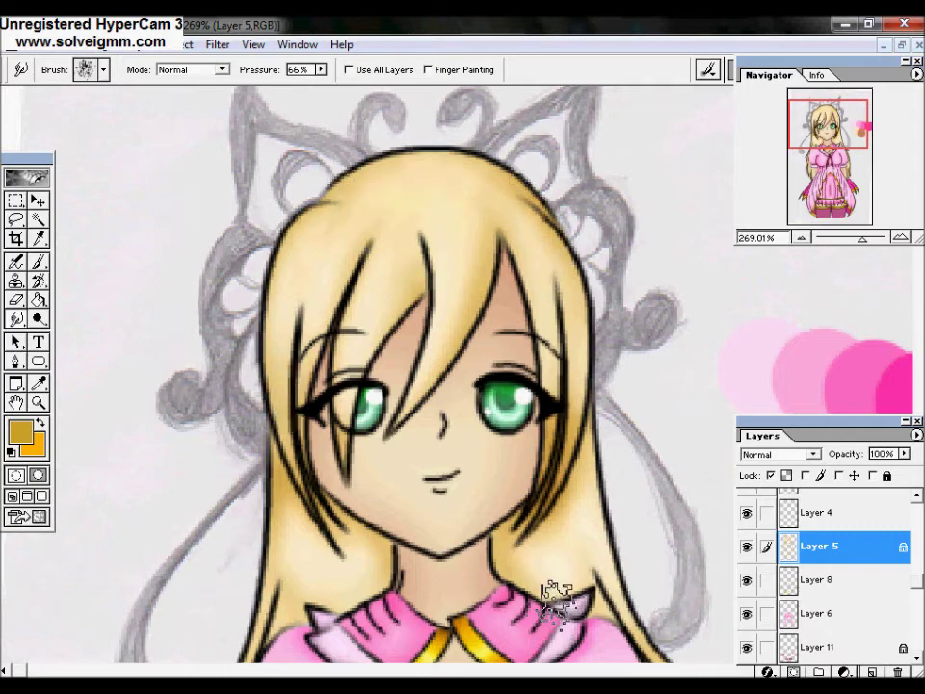
Smudge the long hair beside the neck, shoulders and arms into streaky strands with the same spatter brush.
{"action": "scroll", "coordinate": [607, 463], "scroll_direction": "down", "scroll_amount": 3}
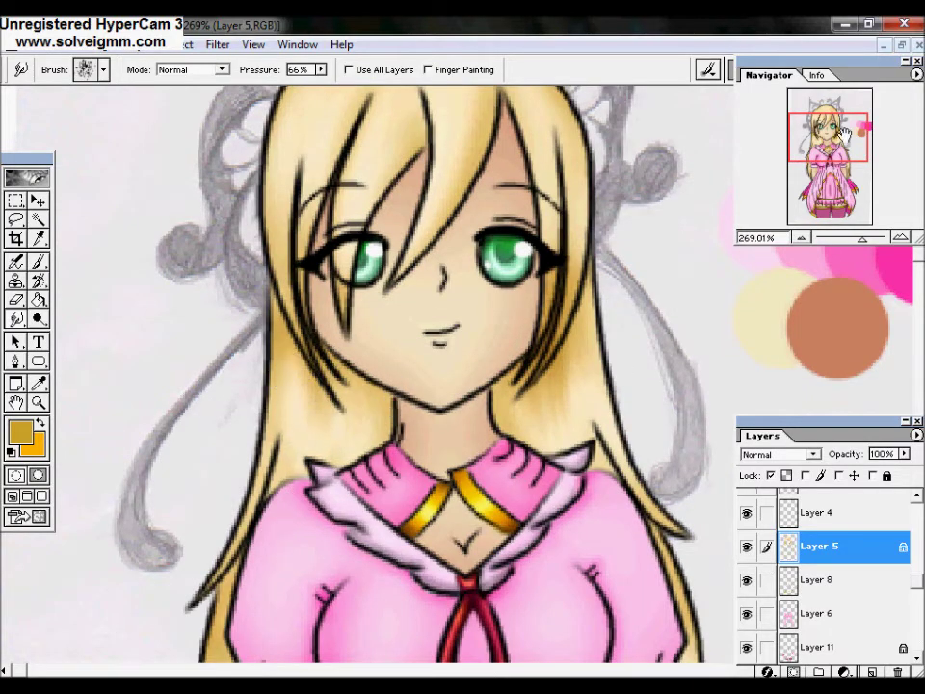
{"action": "scroll", "coordinate": [631, 530], "scroll_direction": "down", "scroll_amount": 5}
{"action": "scroll", "coordinate": [178, 446], "scroll_direction": "up", "scroll_amount": 4}
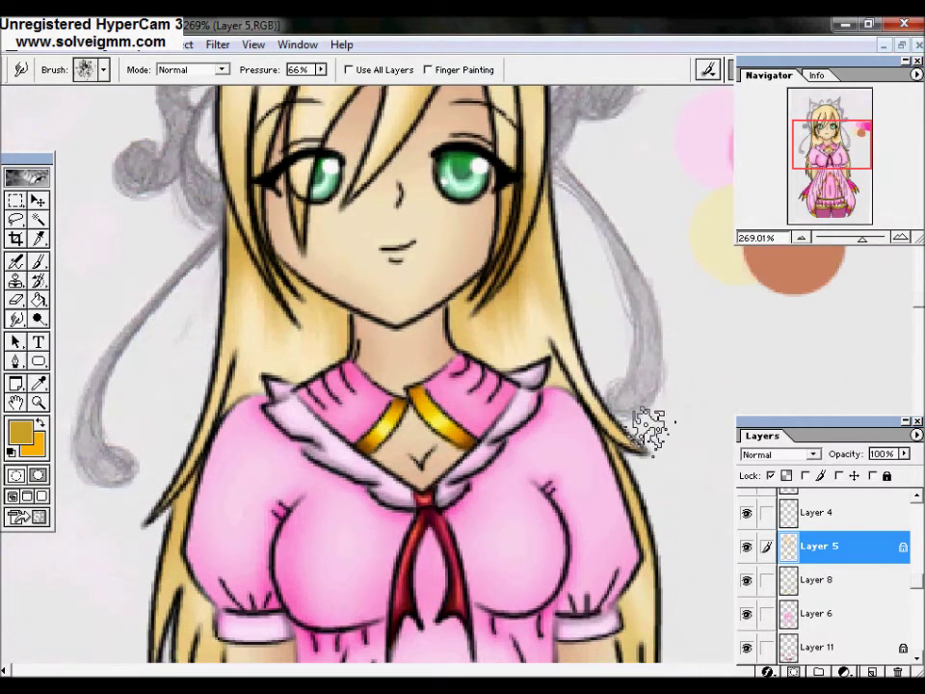
{"action": "scroll", "coordinate": [409, 356], "scroll_direction": "up", "scroll_amount": 4}
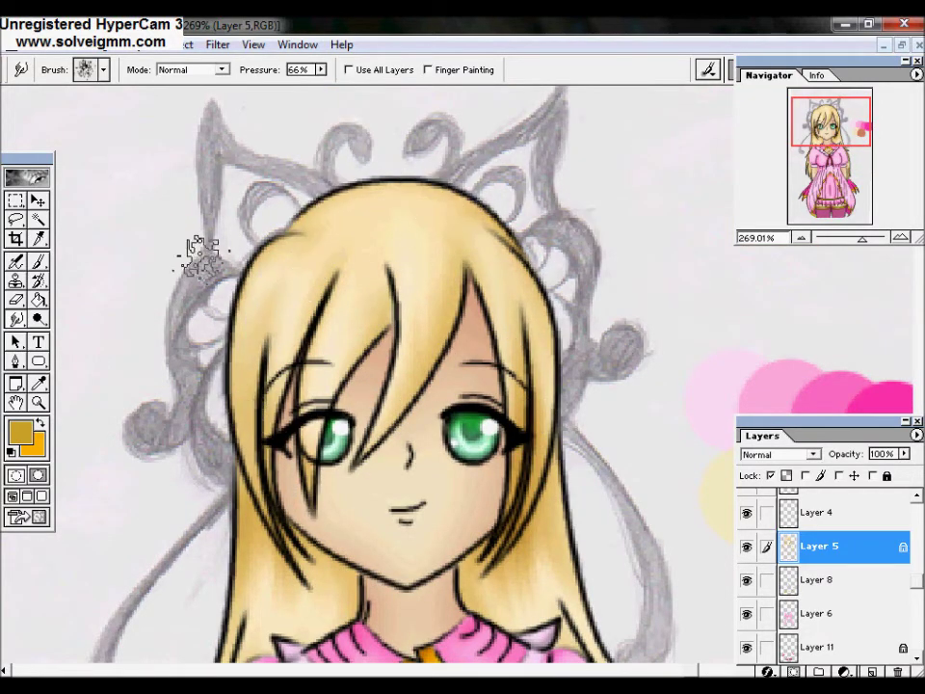
Dodge bright highlights across the bangs and side hair on Layer 5 with a small soft brush, using Highlights at 61% exposure.
{"action": "left_click", "coordinate": [37, 318]}
{"action": "left_click", "coordinate": [103, 70]}
{"action": "double_click", "coordinate": [151, 129]}
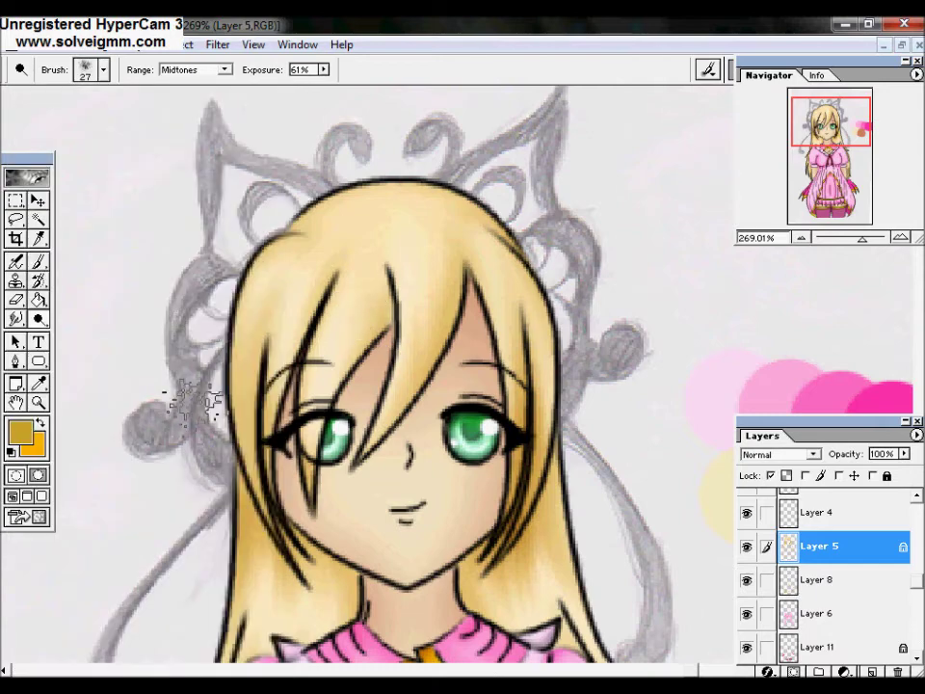
{"action": "left_click", "coordinate": [102, 69]}
{"action": "right_click", "coordinate": [362, 440]}
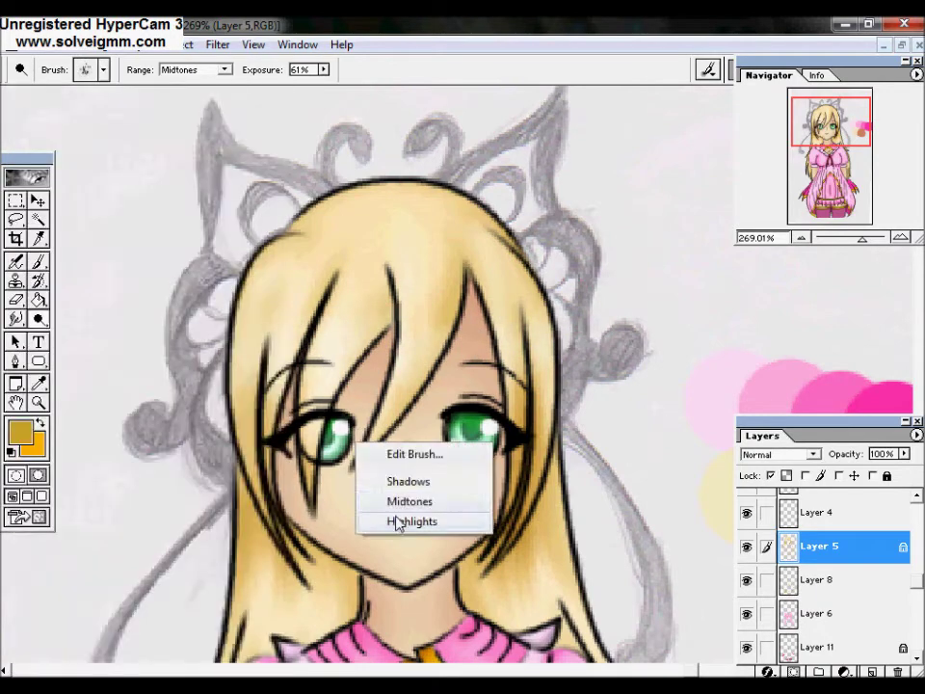
{"action": "left_click", "coordinate": [405, 521]}
{"action": "left_click_drag", "start_coordinate": [424, 400], "coordinate": [557, 342]}
{"action": "left_click", "coordinate": [63, 45]}
{"action": "left_click", "coordinate": [73, 65]}
{"action": "left_click", "coordinate": [73, 69]}
{"action": "double_click", "coordinate": [113, 234]}
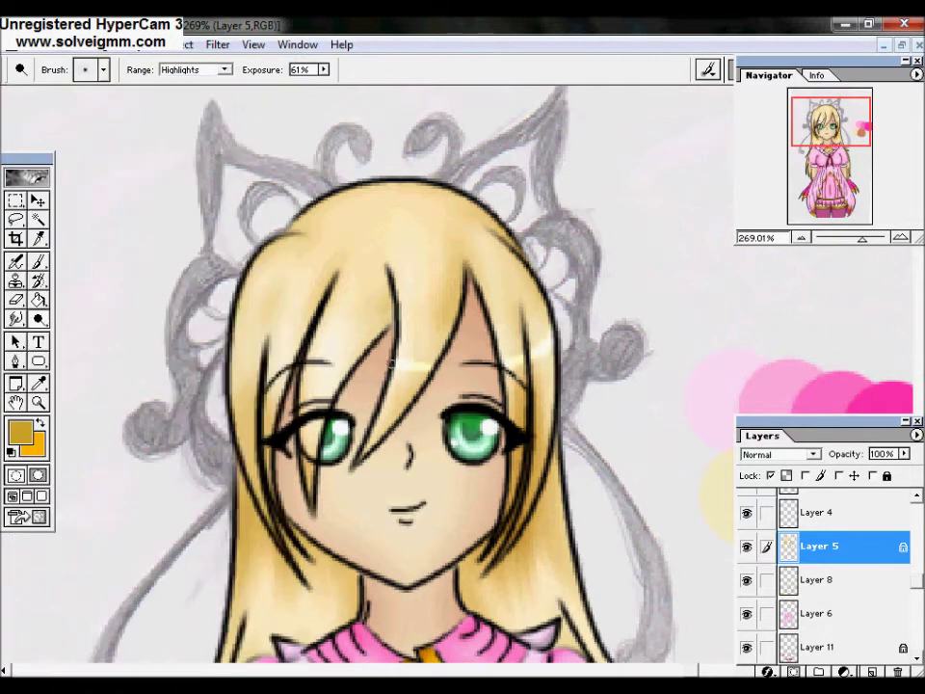
Smudge the bright hair highlights into the surrounding strands with the spatter brush at 66% pressure.
{"action": "key", "text": "r"}
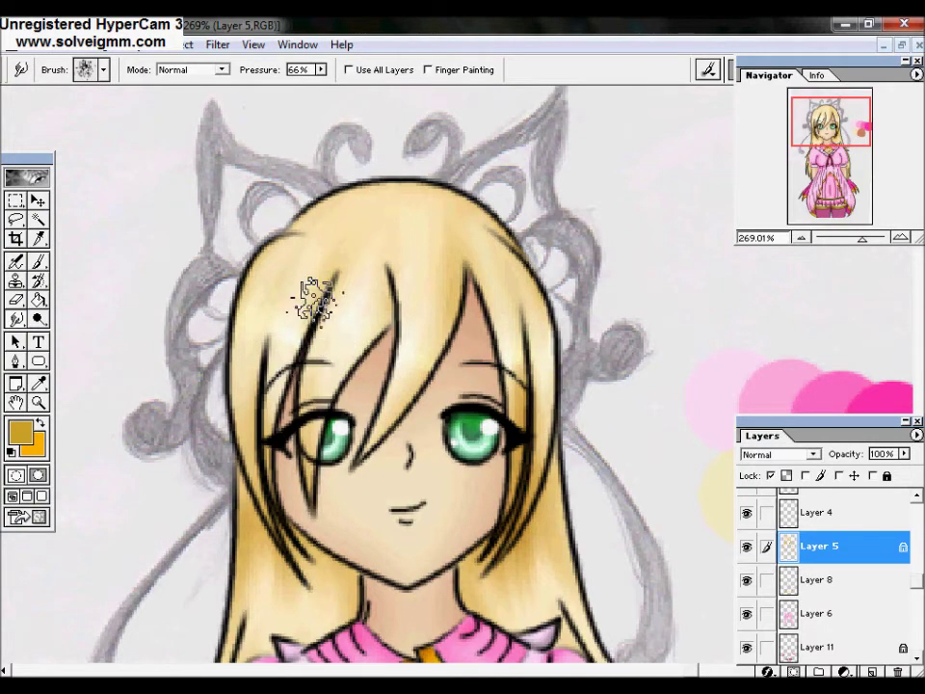
{"action": "scroll", "coordinate": [313, 299], "scroll_direction": "down", "scroll_amount": 5}
{"action": "double_click", "coordinate": [38, 402]}
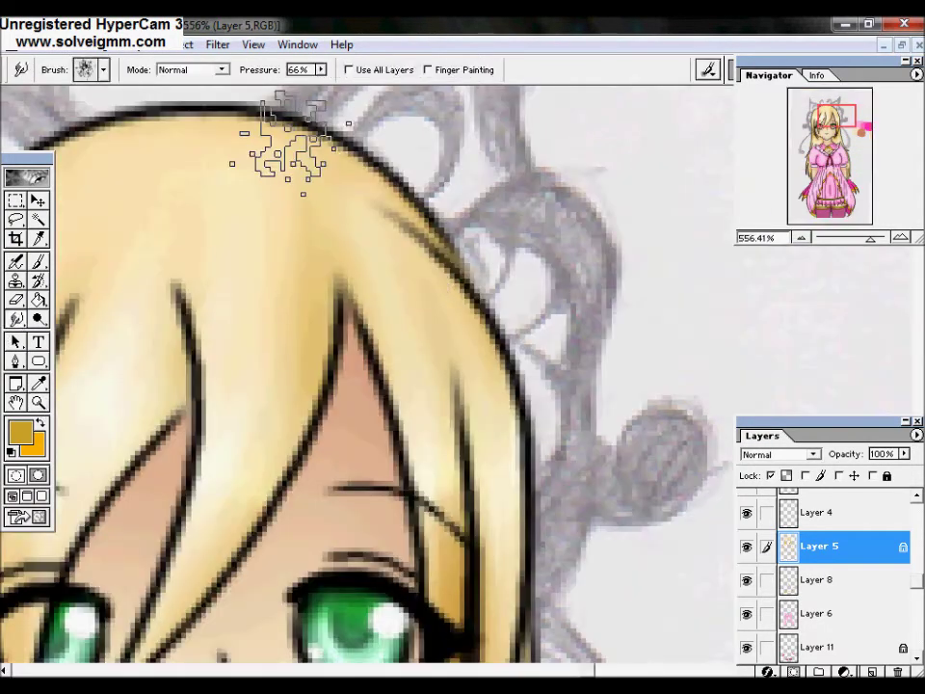
Burn shadows into the forehead skin beneath the bangs on Layer 7 with a soft 9 px brush, using Highlights at 60% exposure.
{"action": "scroll", "coordinate": [366, 366], "scroll_direction": "down", "scroll_amount": 5}
{"action": "scroll", "coordinate": [144, 501], "scroll_direction": "left", "scroll_amount": 3}
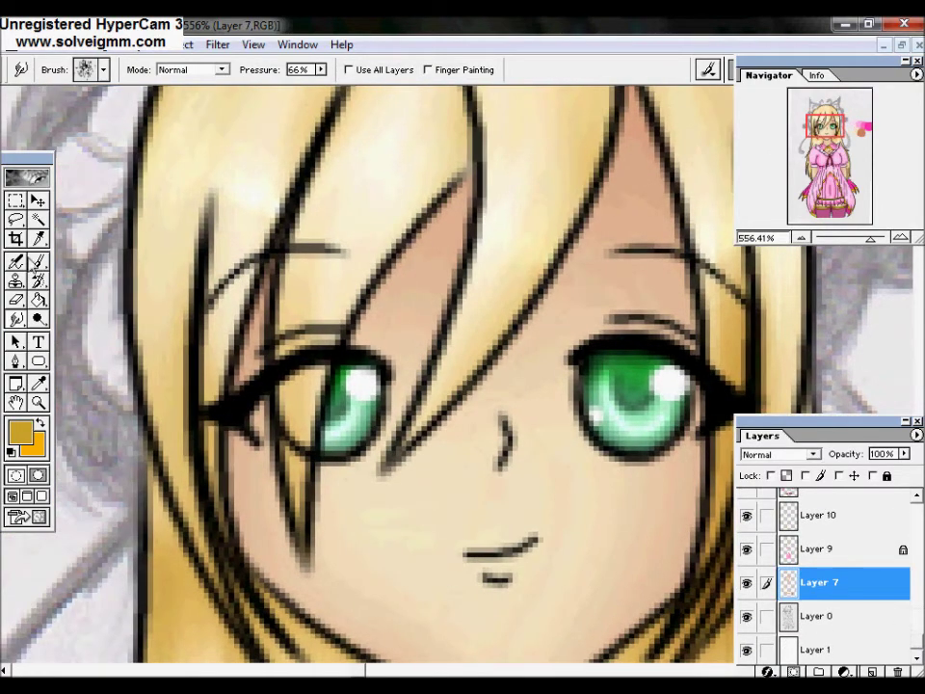
{"action": "left_click", "coordinate": [38, 318]}
{"action": "right_click", "coordinate": [258, 285]}
{"action": "left_click", "coordinate": [309, 362]}
{"action": "left_click", "coordinate": [103, 69]}
{"action": "double_click", "coordinate": [29, 145]}
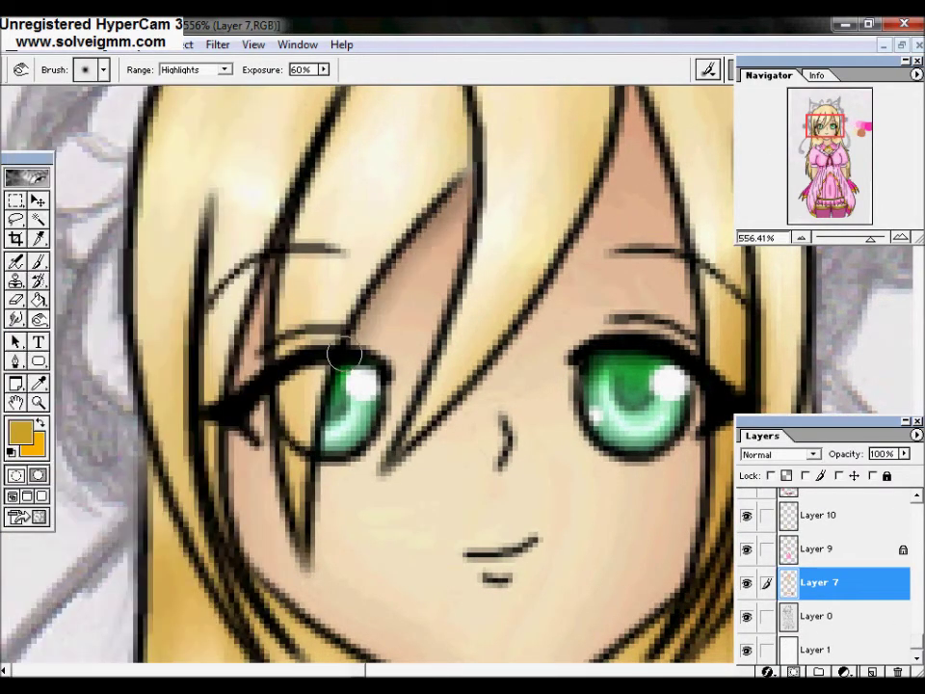
Smudge the forehead shadows with a soft round brush at 66% pressure and burn more shading along the hair edges over the face.
{"action": "key", "text": "r"}
{"action": "left_click", "coordinate": [104, 70]}
{"action": "key", "text": "Escape"}
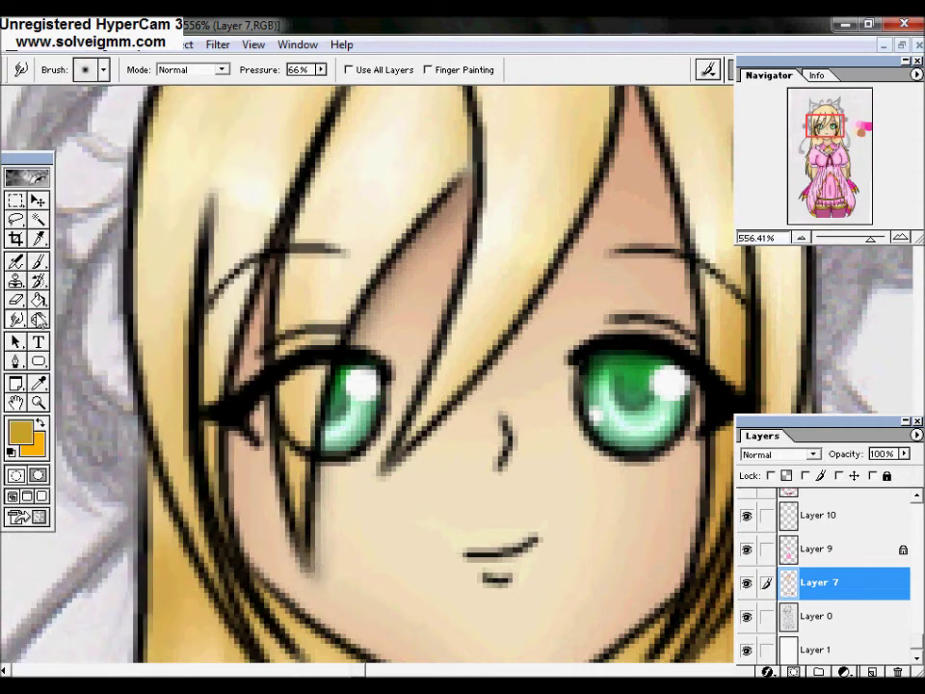
{"action": "key", "text": "o"}
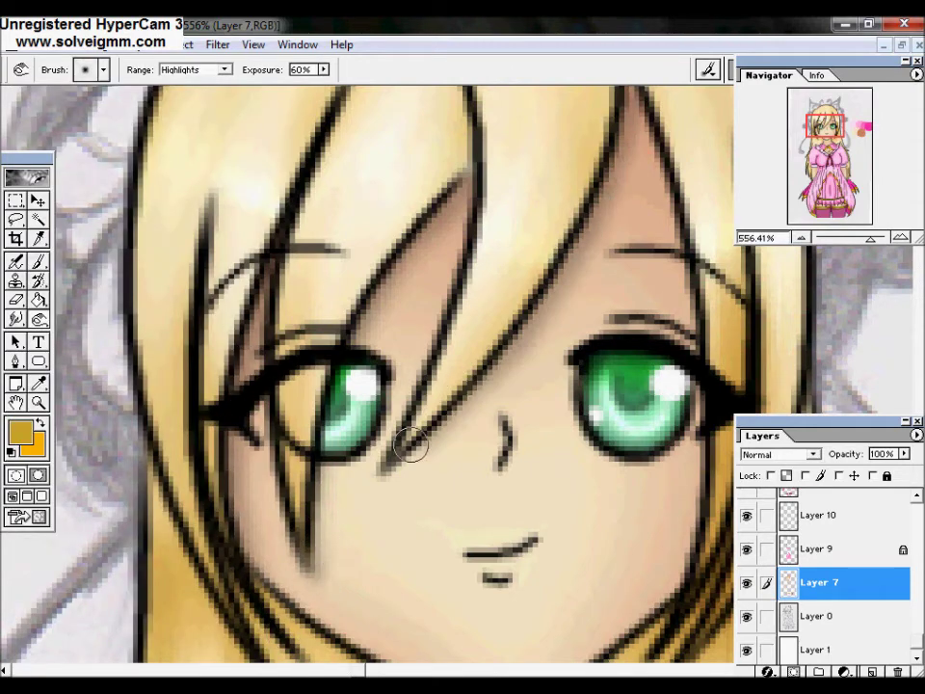
{"action": "key", "text": "r"}
{"action": "left_click_drag", "start_coordinate": [421, 514], "coordinate": [313, 452]}
{"action": "key", "text": "b"}
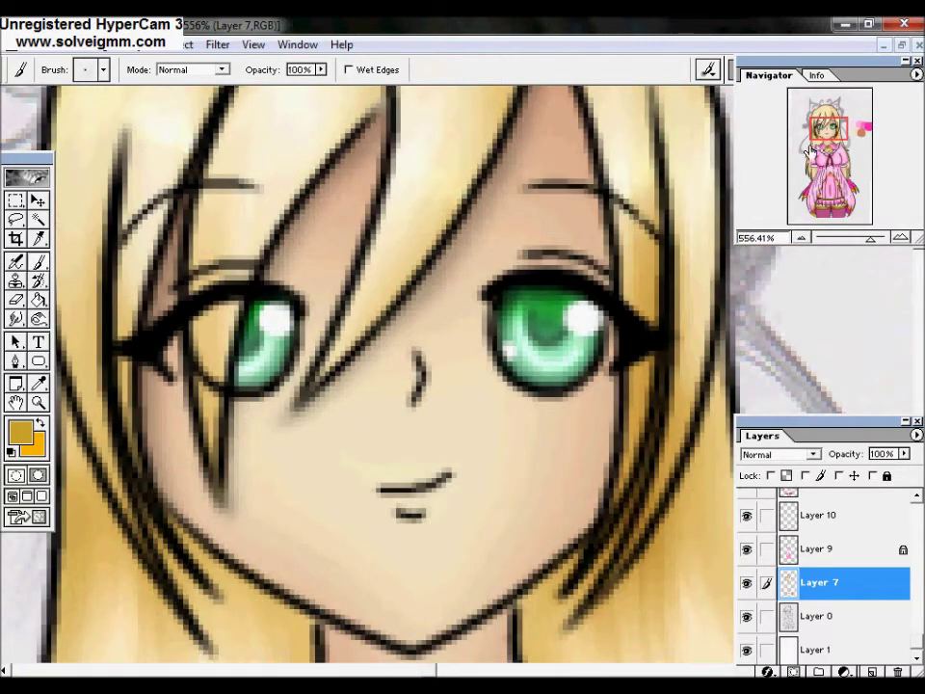
Burn a shadow under the chin and down the right side of the neck, and smudge it into the skin.
{"action": "key", "text": "o"}
{"action": "left_click_drag", "start_coordinate": [491, 76], "coordinate": [430, 132]}
{"action": "left_click_drag", "start_coordinate": [528, 472], "coordinate": [626, 231]}
{"action": "left_click_drag", "start_coordinate": [561, 497], "coordinate": [562, 440]}
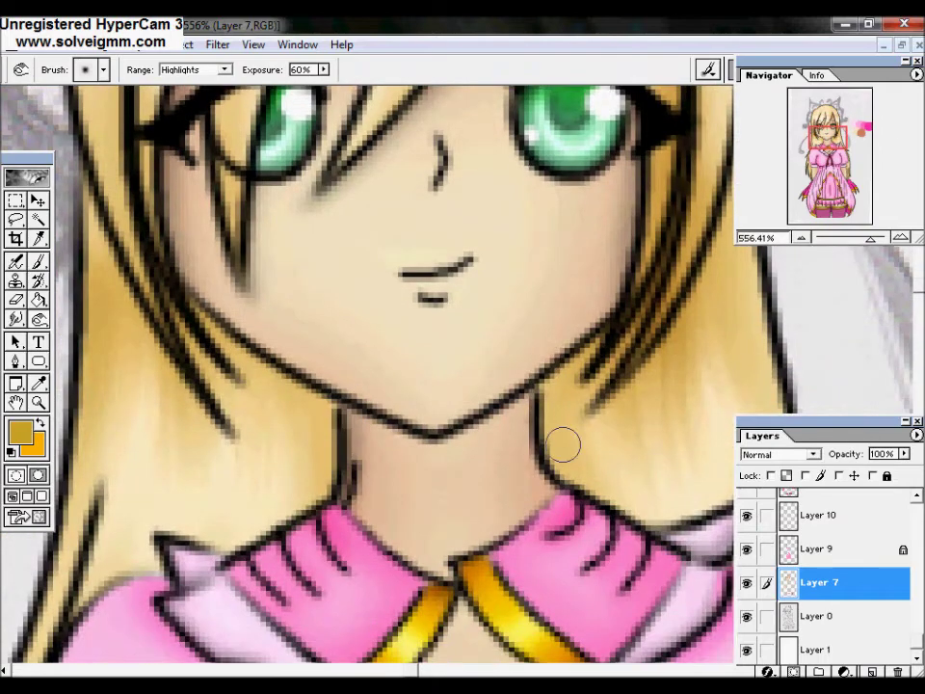
{"action": "key", "text": "r"}
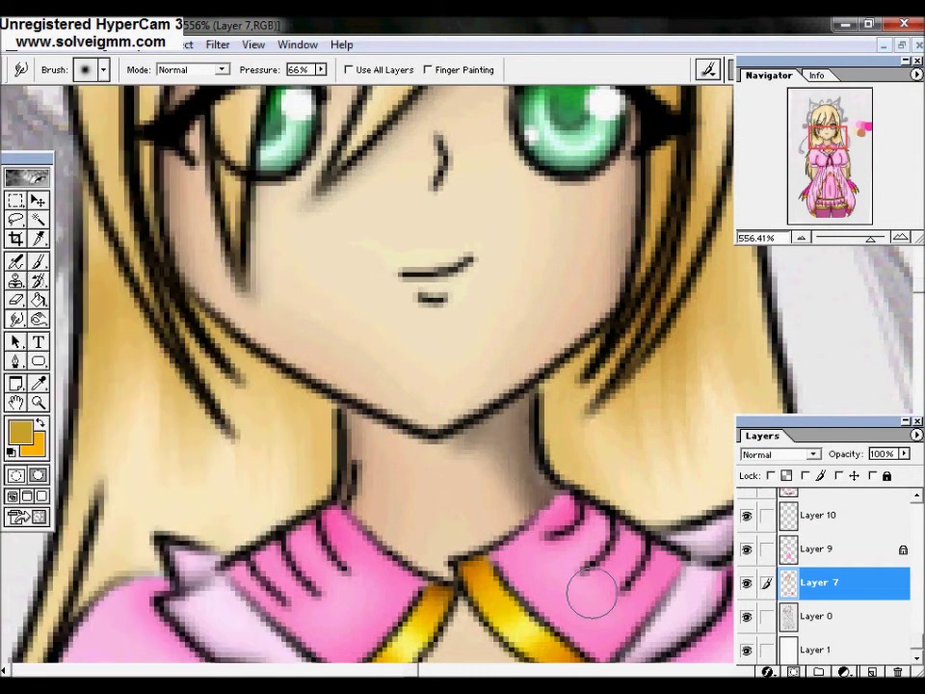
{"action": "left_click_drag", "start_coordinate": [470, 424], "coordinate": [519, 443]}
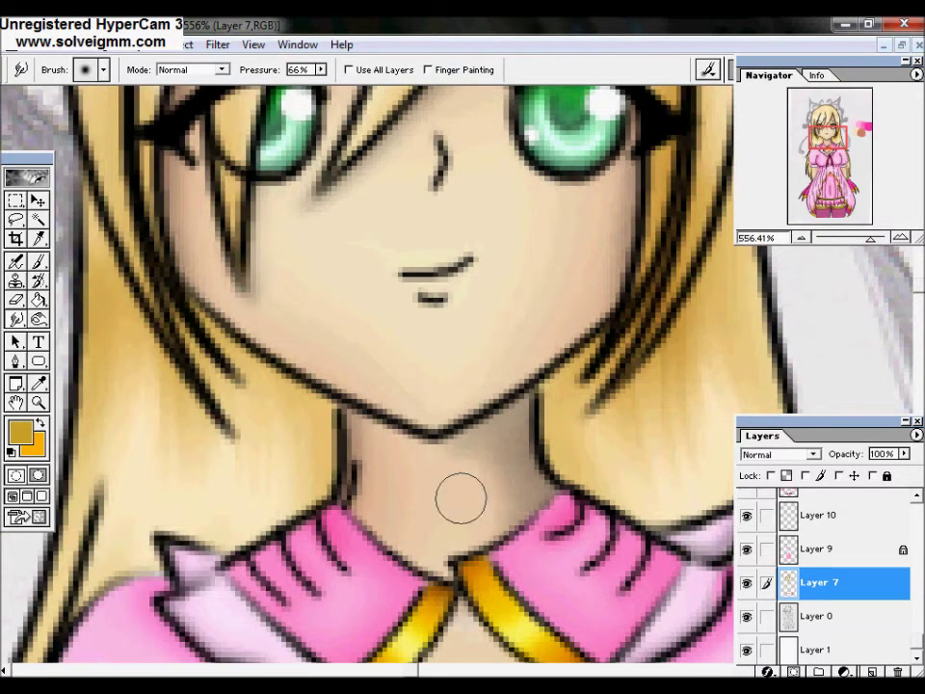
Burn shading into the skin of the left-hand arm below the sleeve cuff and smudge it smooth.
{"action": "double_click", "coordinate": [39, 403]}
{"action": "left_click_drag", "start_coordinate": [384, 415], "coordinate": [404, 470]}
{"action": "key", "text": "o"}
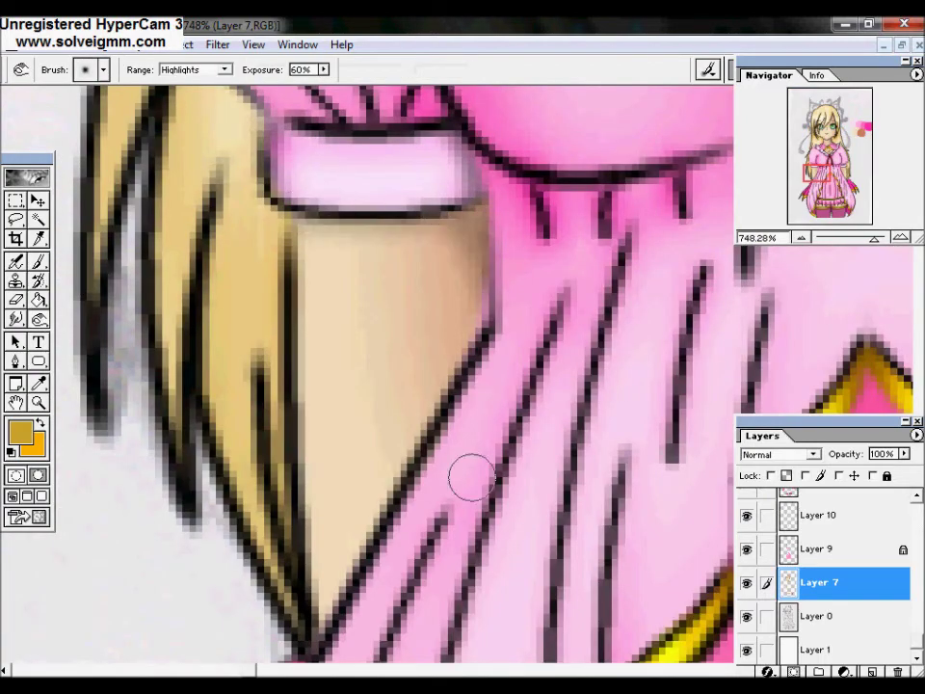
{"action": "key", "text": "r"}
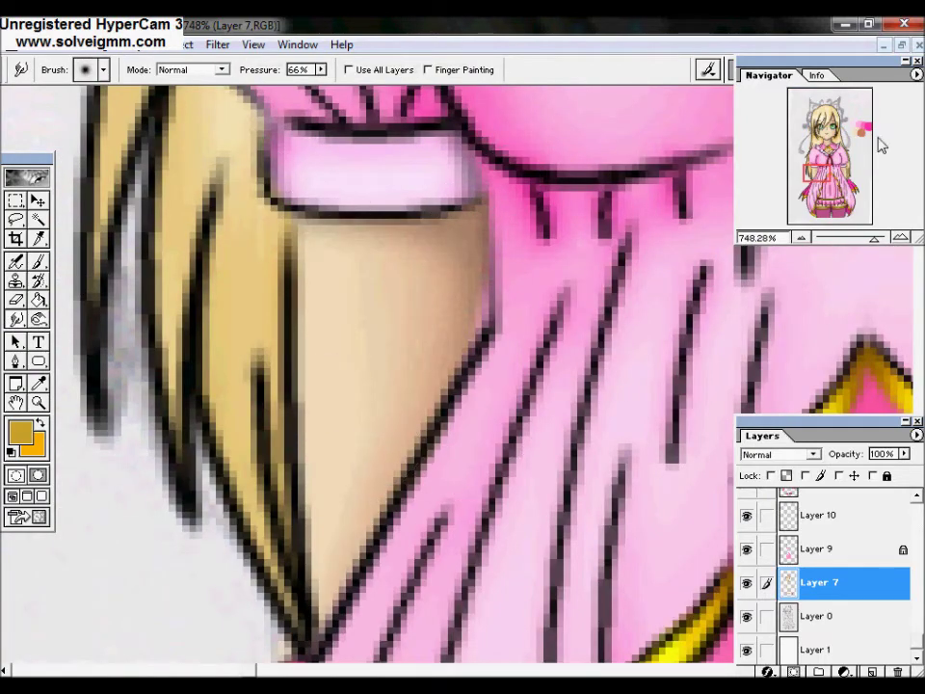
Burn shading into the right-hand arm below its sleeve cuff and blend it with the soft smudge brush.
{"action": "scroll", "coordinate": [357, 626], "scroll_direction": "right", "scroll_amount": 10}
{"action": "key", "text": "o"}
{"action": "mouse_move", "coordinate": [290, 159]}
{"action": "left_mouse_down"}
{"action": "mouse_move", "coordinate": [258, 206]}
{"action": "mouse_move", "coordinate": [179, 217]}
{"action": "left_mouse_up"}
{"action": "key", "text": "r"}
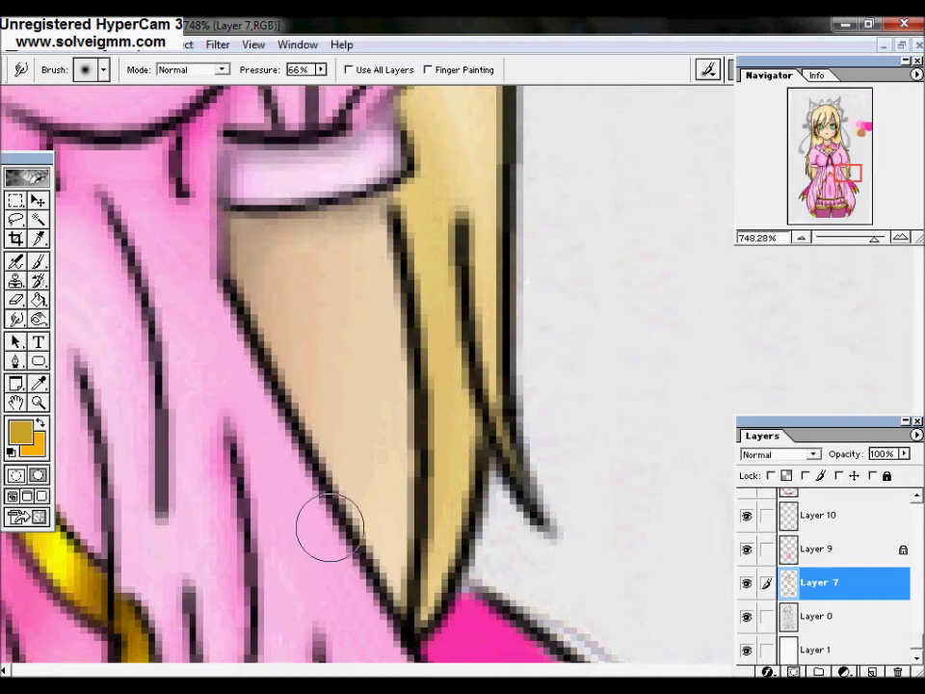
Burn shadows into the thigh skin between the skirt's ruffled hem and the gold stocking bands, using Highlights at 60%.
{"action": "key", "text": "z"}
{"action": "key", "text": "ctrl+alt+0"}
{"action": "left_click_drag", "start_coordinate": [824, 200], "coordinate": [821, 196]}
{"action": "key", "text": "o"}
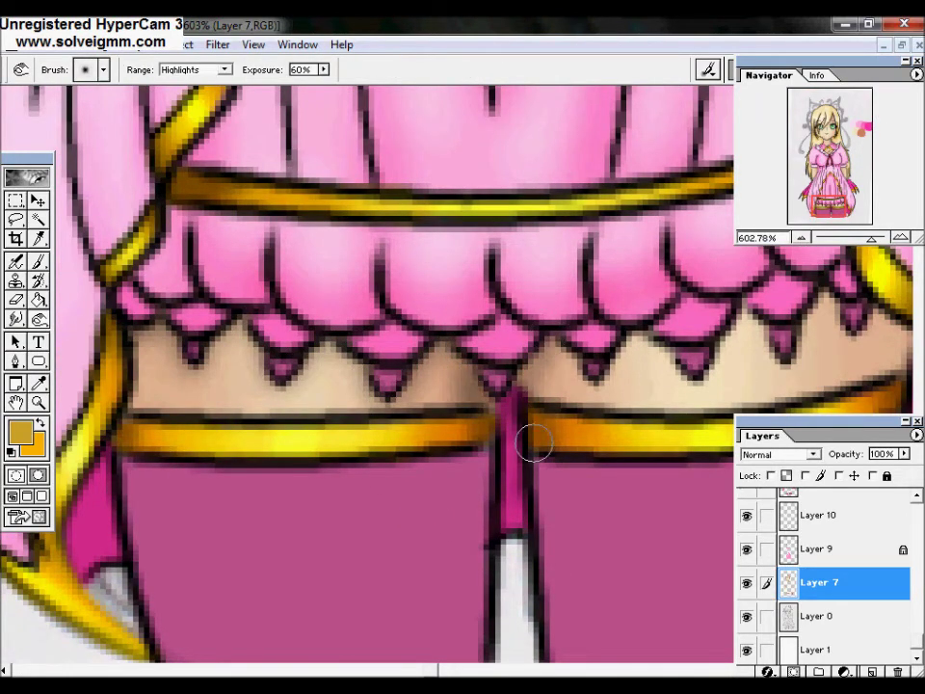
{"action": "scroll", "coordinate": [529, 330], "scroll_direction": "right", "scroll_amount": 5}
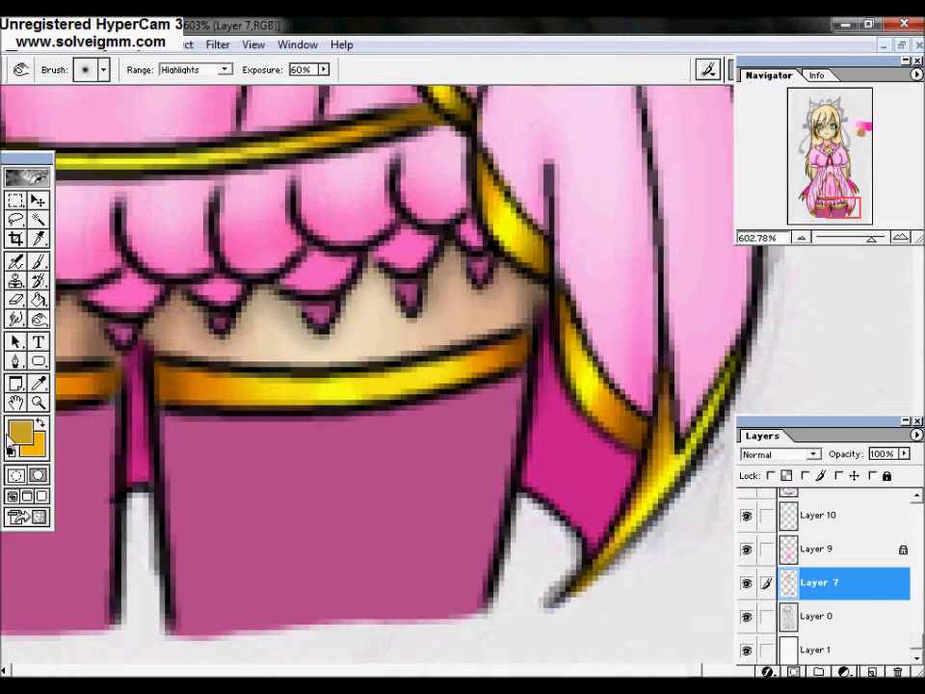
Burn shadows beneath the gold trim on the dress's front panel on Layer 9 with a smaller soft brush.
{"action": "key", "text": "ctrl+0"}
{"action": "left_click", "coordinate": [506, 533]}
{"action": "left_click", "coordinate": [102, 69]}
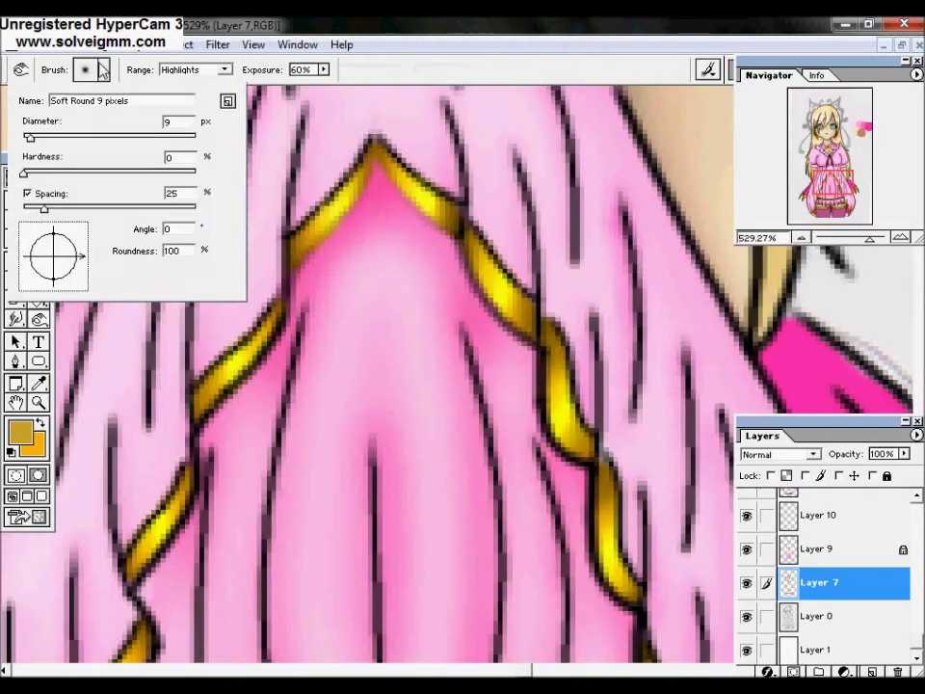
{"action": "left_click", "coordinate": [745, 559]}
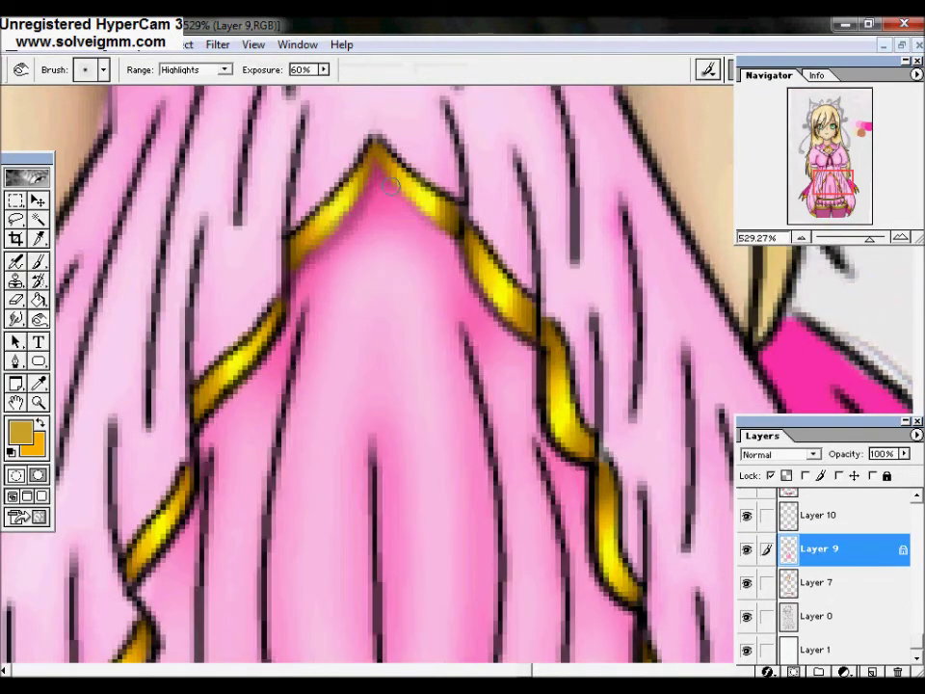
{"action": "left_click_drag", "start_coordinate": [822, 182], "coordinate": [822, 190]}
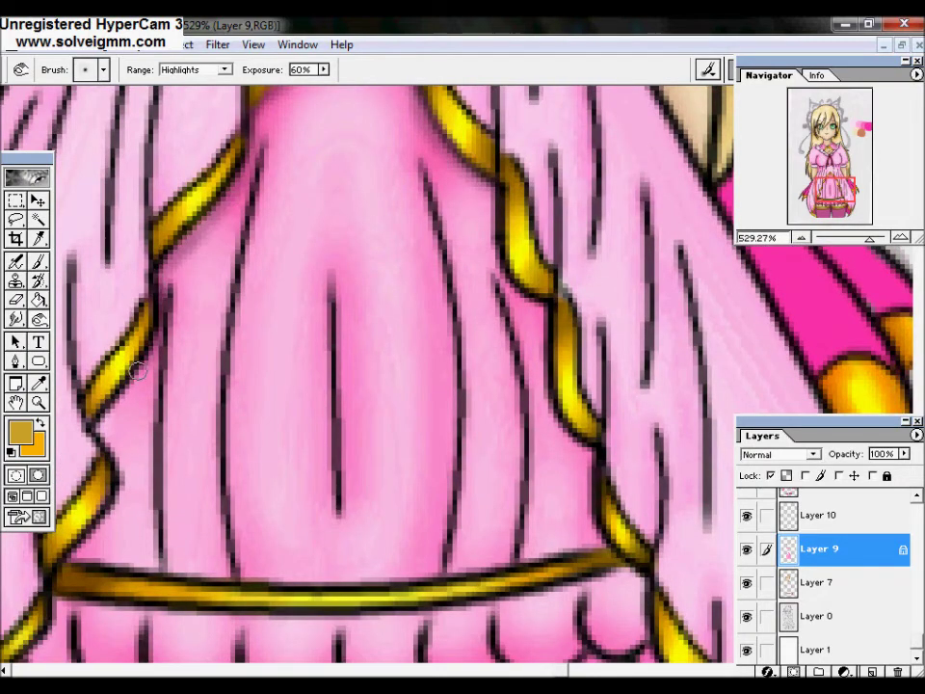
Erase stray pink on Layer 6 beside the gold trim at the front panel's left edge.
{"action": "scroll", "coordinate": [824, 578], "scroll_direction": "up", "scroll_amount": 3}
{"action": "left_click", "coordinate": [819, 542]}
{"action": "key", "text": "e"}
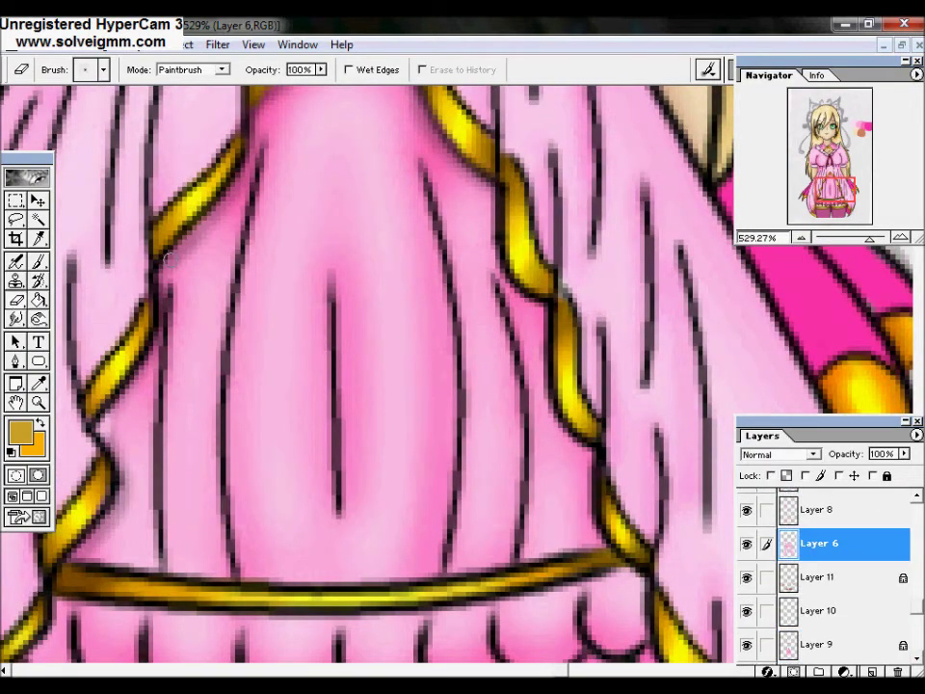
Burn more shading beside the front panel's gold trim on Layer 9 and smudge the shading around the central fold.
{"action": "left_click", "coordinate": [817, 646]}
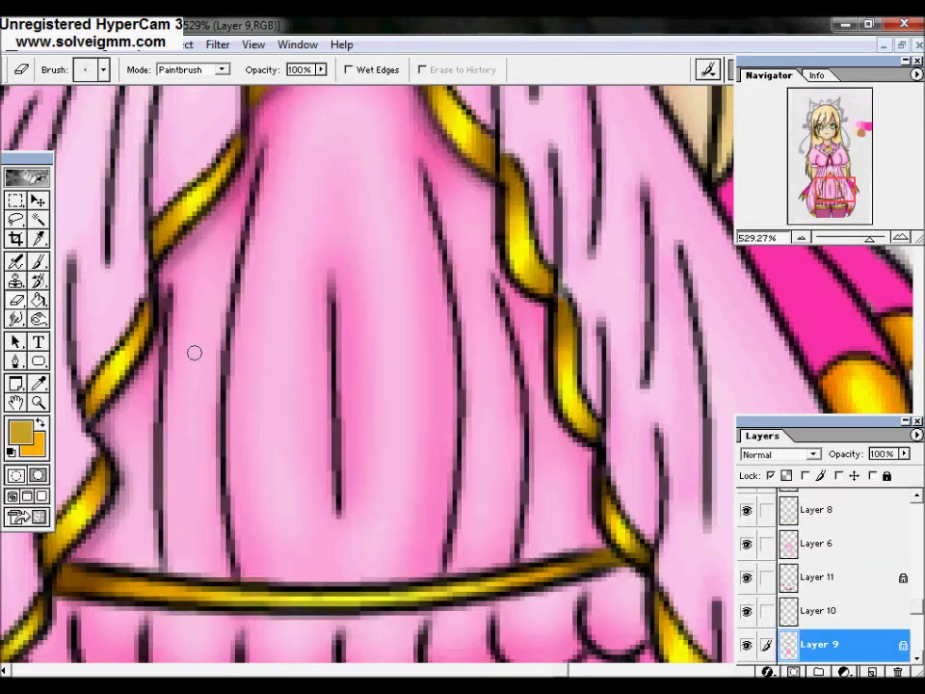
{"action": "key", "text": "o"}
{"action": "left_click", "coordinate": [808, 198]}
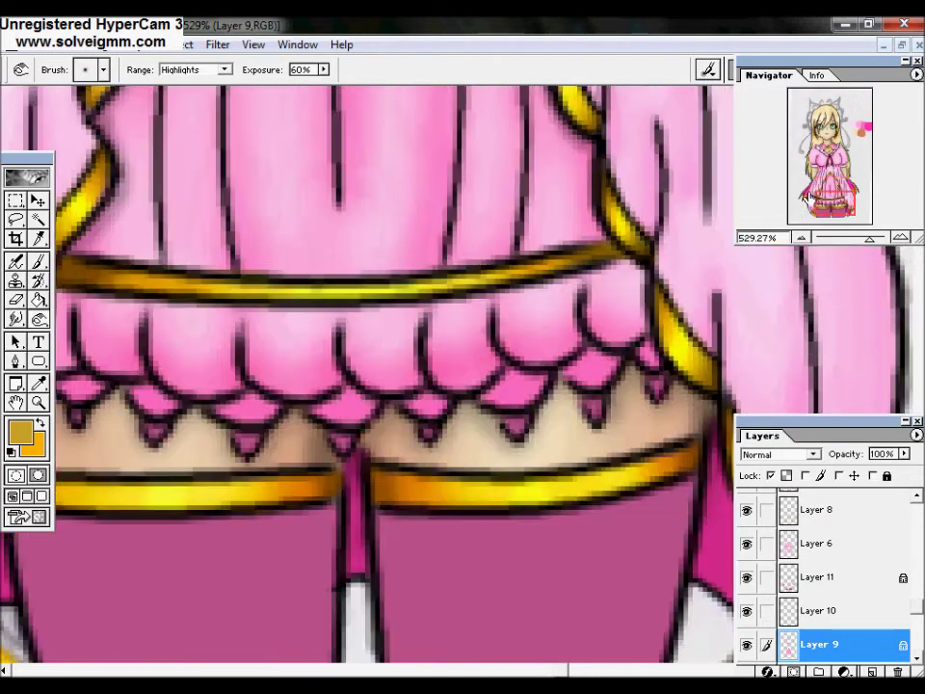
{"action": "left_click_drag", "start_coordinate": [850, 201], "coordinate": [849, 188]}
{"action": "key", "text": "r"}
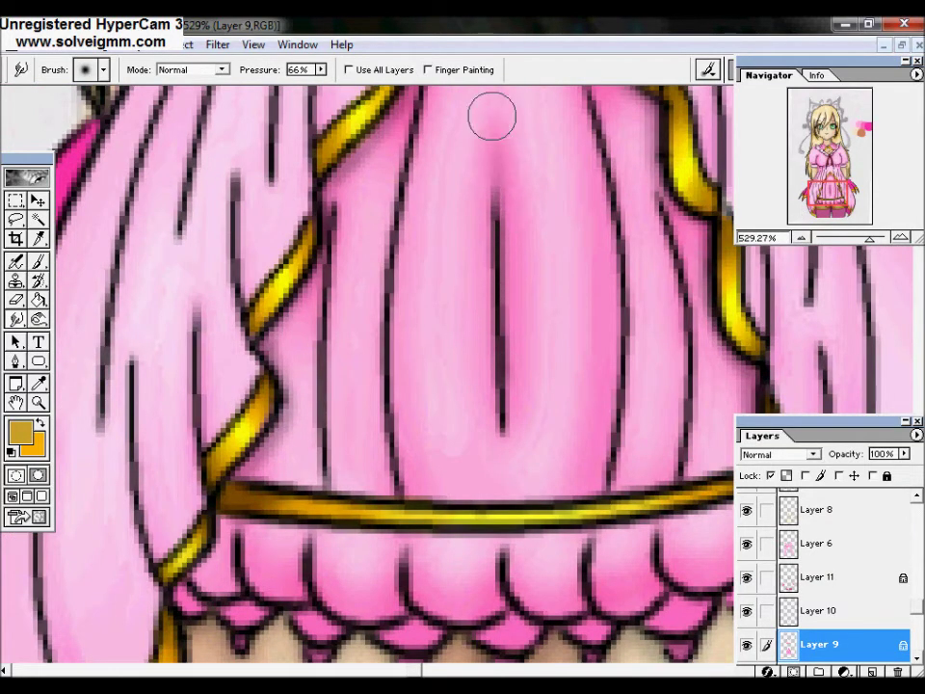
Burn shadows along the front panel's pleat lines and upper part, alternating with soft smudging at 66% pressure to blend them.
{"action": "key", "text": "b"}
{"action": "key", "text": "o"}
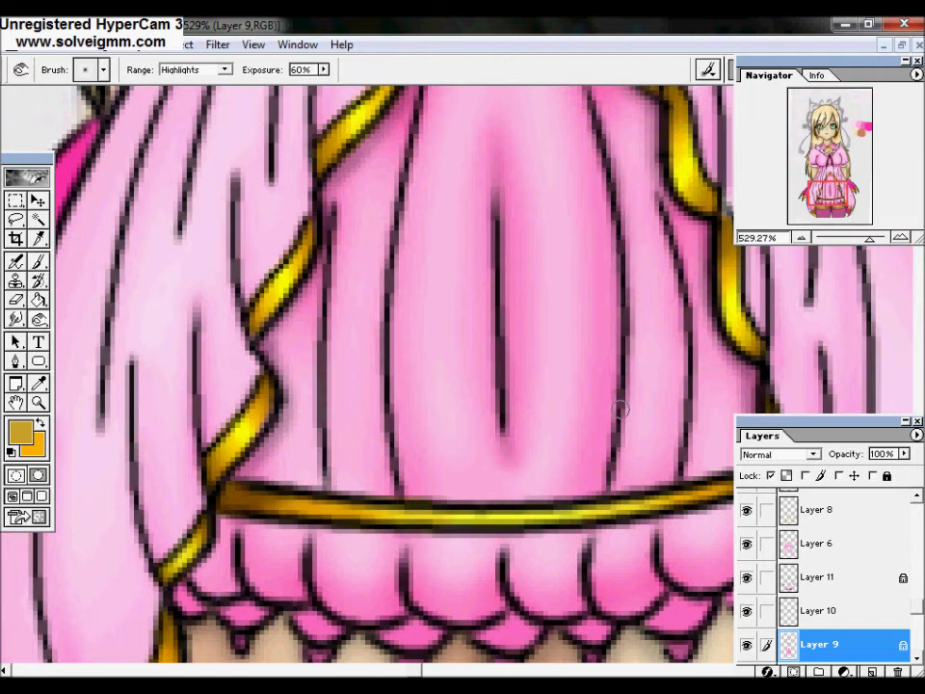
{"action": "left_click_drag", "start_coordinate": [467, 289], "coordinate": [361, 347]}
{"action": "key", "text": "r"}
{"action": "key", "text": "o"}
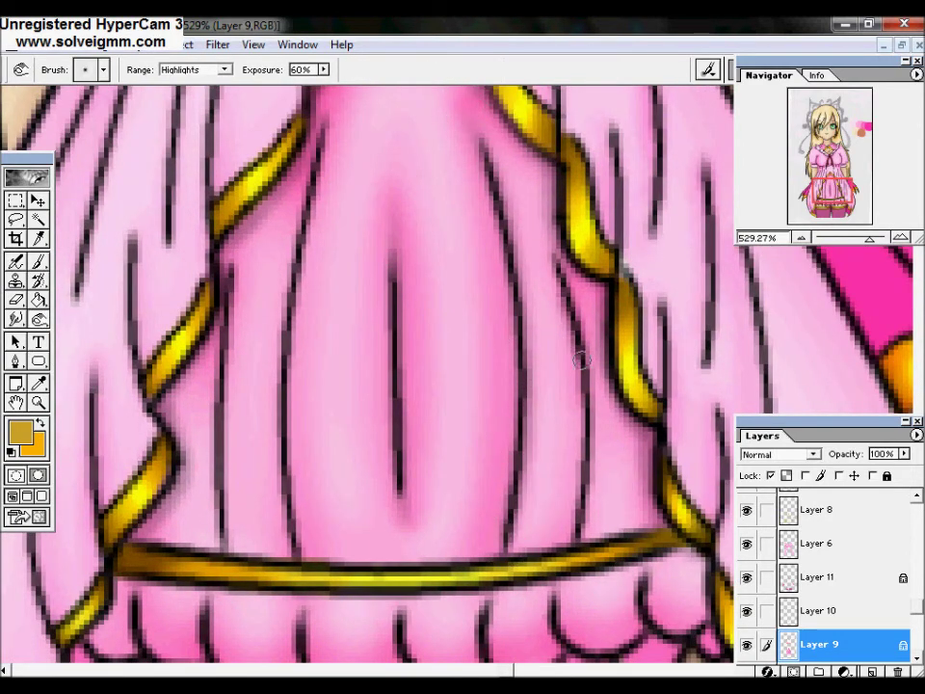
{"action": "key", "text": "r"}
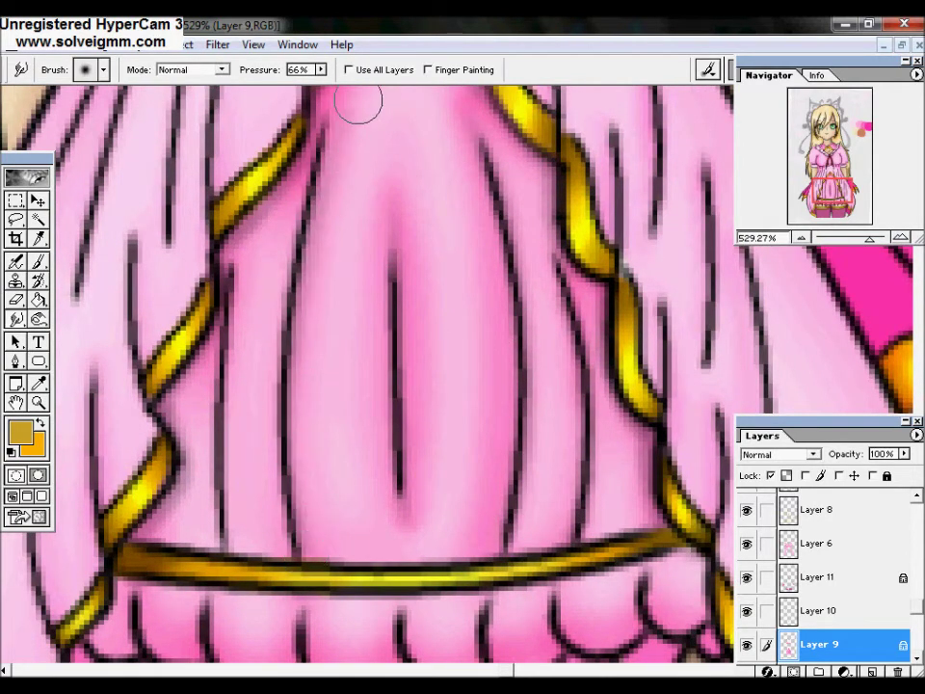
{"action": "left_click_drag", "start_coordinate": [356, 98], "coordinate": [582, 30]}
{"action": "key", "text": "o"}
{"action": "key", "text": "r"}
{"action": "key", "text": "o"}
Burn shadows below the gold waistband and around each scallop of the skirt's ruffle on Layer 9.
{"action": "mouse_move", "coordinate": [486, 227]}
{"action": "left_mouse_down"}
{"action": "mouse_move", "coordinate": [453, 58]}
{"action": "mouse_move", "coordinate": [540, 539]}
{"action": "mouse_move", "coordinate": [656, 389]}
{"action": "left_mouse_up"}
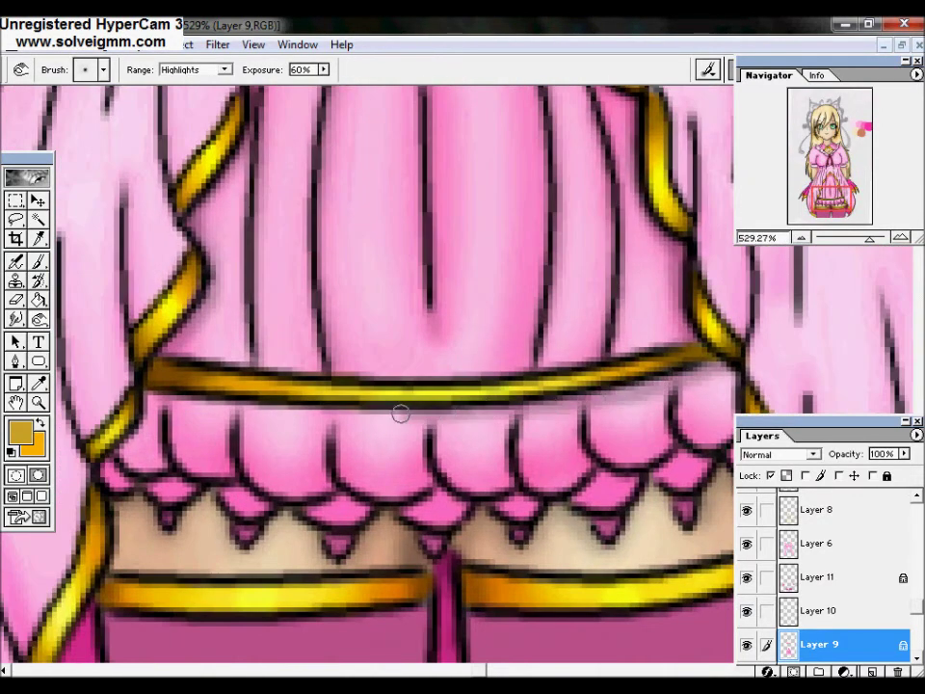
{"action": "left_click_drag", "start_coordinate": [833, 198], "coordinate": [833, 202]}
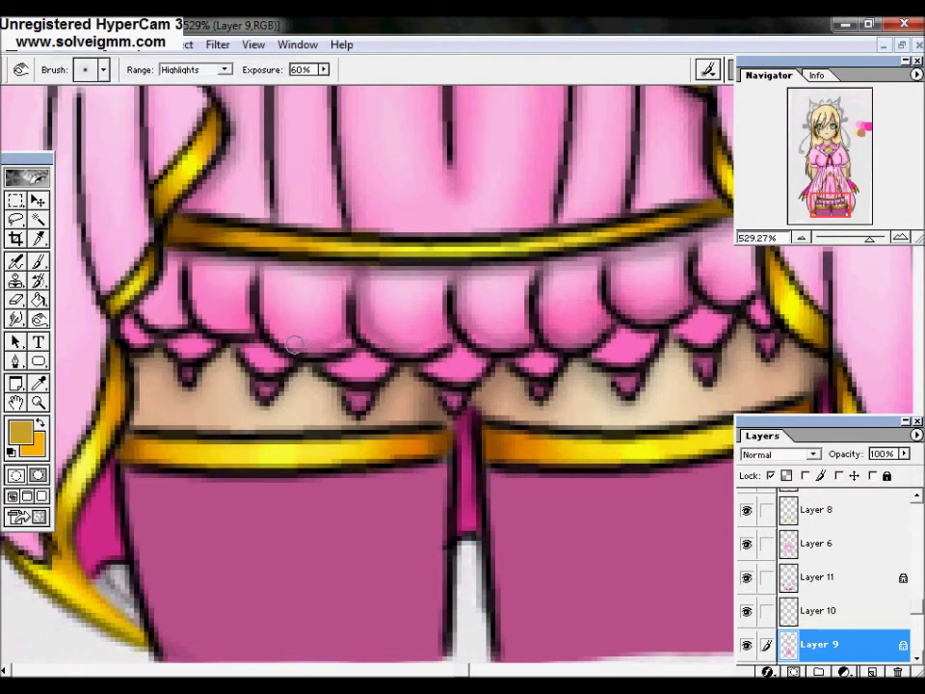
{"action": "left_click_drag", "start_coordinate": [752, 236], "coordinate": [670, 255]}
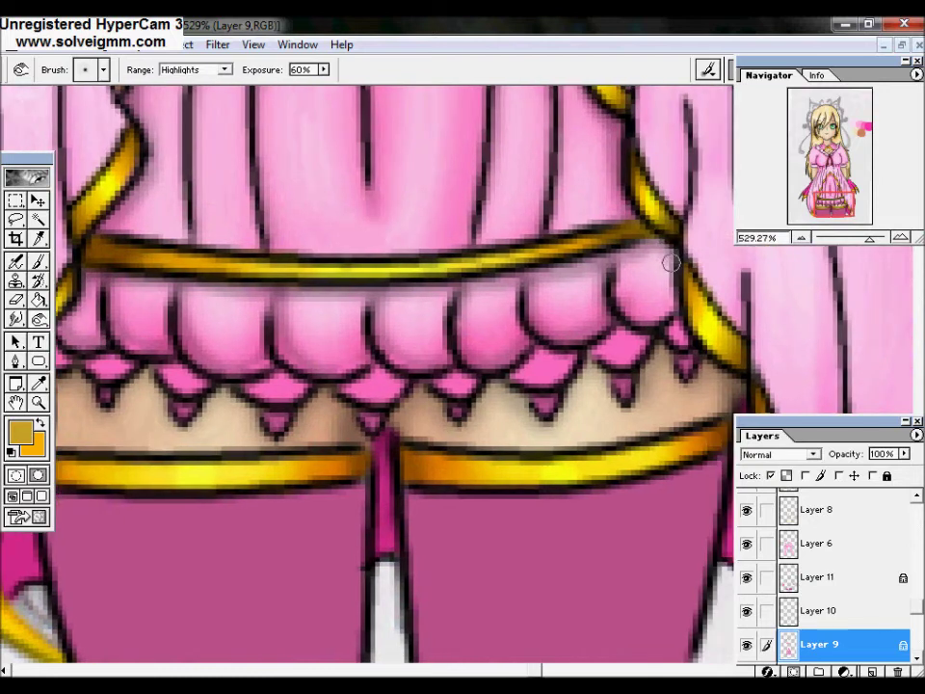
Toggle Layer 10's visibility to check its contents and select that layer for erasing along the ruffle.
{"action": "scroll", "coordinate": [756, 588], "scroll_direction": "down", "scroll_amount": 2}
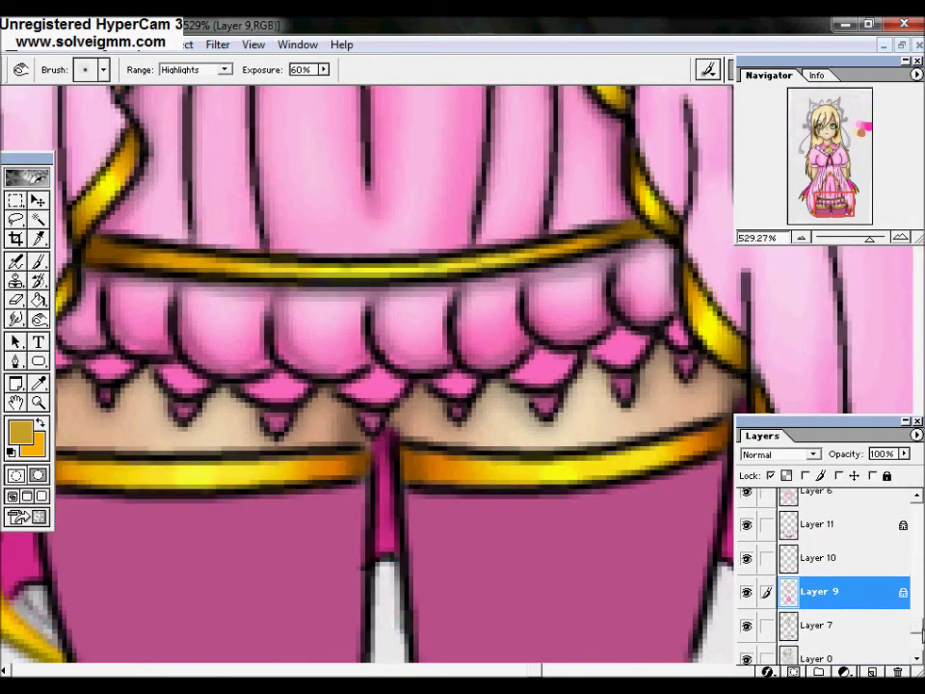
{"action": "scroll", "coordinate": [756, 557], "scroll_direction": "up", "scroll_amount": 1}
{"action": "left_click", "coordinate": [746, 559]}
{"action": "left_click", "coordinate": [746, 559]}
{"action": "left_click", "coordinate": [819, 592]}
{"action": "key", "text": "e"}
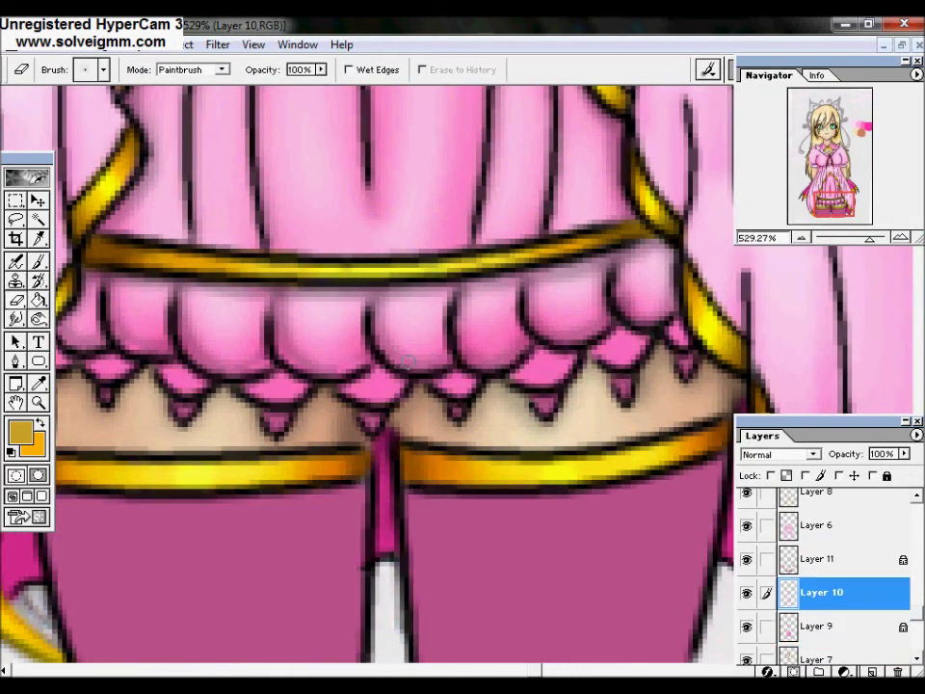
Burn shadows on Layer 6 around the puffed sleeve and bodice, using the Highlights range at 28% exposure.
{"action": "key", "text": "o"}
{"action": "right_click", "coordinate": [213, 381]}
{"action": "left_click", "coordinate": [30, 154]}
{"action": "key", "text": "alt+shift+h"}
{"action": "right_click", "coordinate": [584, 314]}
{"action": "key", "text": "bracketleft"}
{"action": "key", "text": "Escape"}
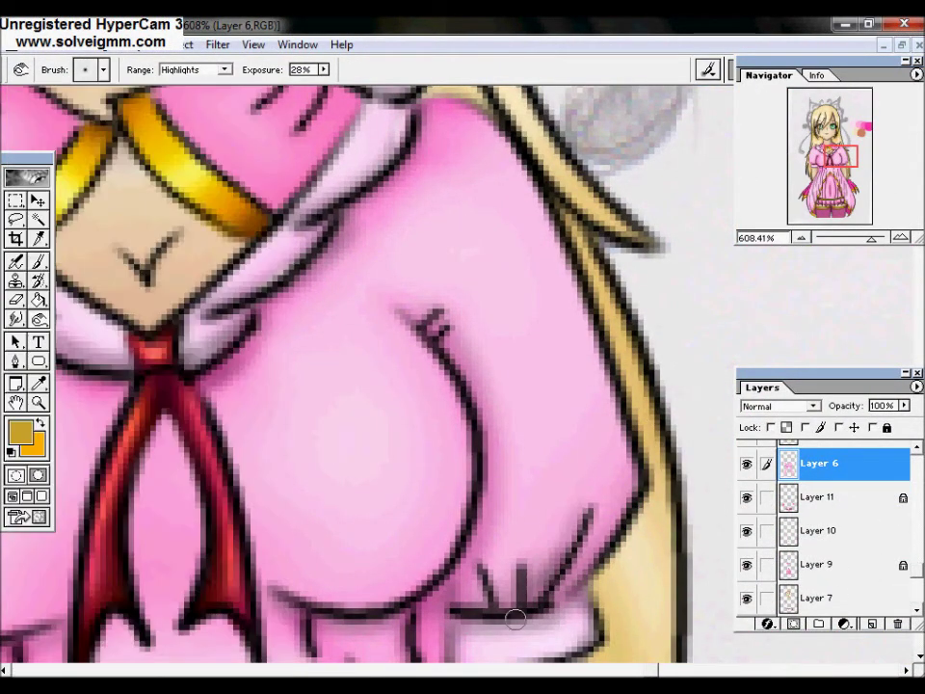
Burn shading along the fold lines of the light pink overskirt on both sides of the dress on Layer 6.
{"action": "scroll", "coordinate": [542, 559], "scroll_direction": "down", "scroll_amount": 5}
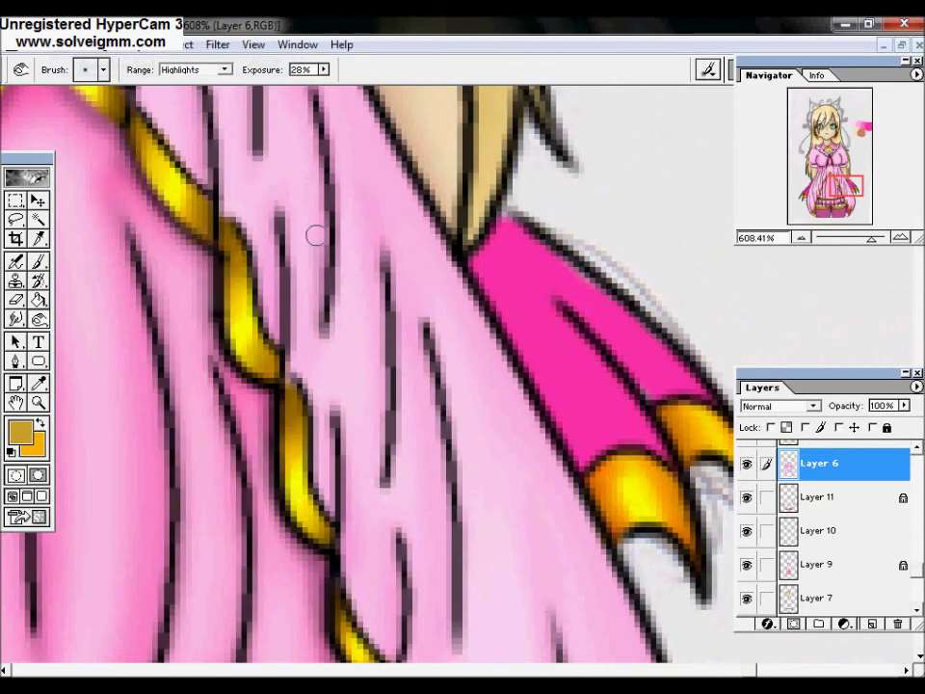
{"action": "left_click", "coordinate": [60, 45]}
{"action": "left_click", "coordinate": [87, 66]}
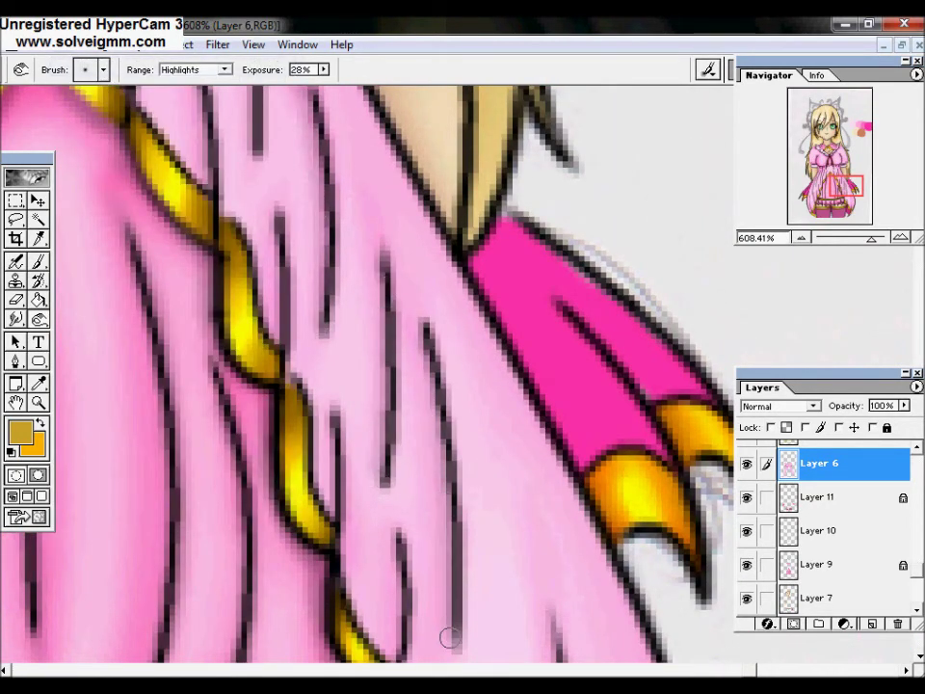
{"action": "left_click_drag", "start_coordinate": [376, 477], "coordinate": [432, 228]}
{"action": "mouse_move", "coordinate": [447, 384]}
{"action": "left_mouse_down"}
{"action": "mouse_move", "coordinate": [591, 416]}
{"action": "mouse_move", "coordinate": [640, 609]}
{"action": "left_mouse_up"}
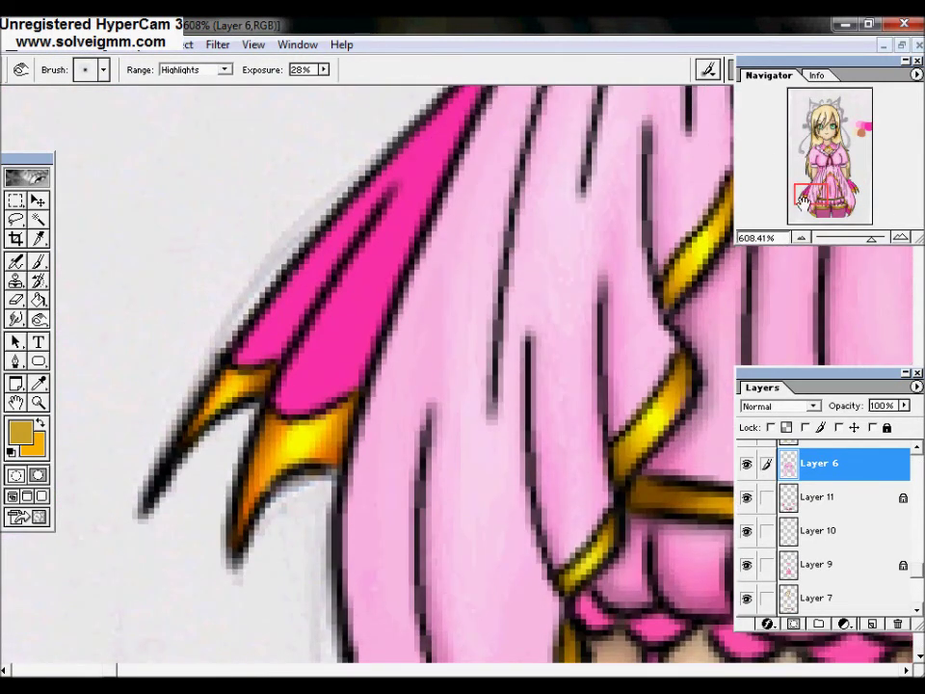
{"action": "left_click_drag", "start_coordinate": [802, 200], "coordinate": [804, 192]}
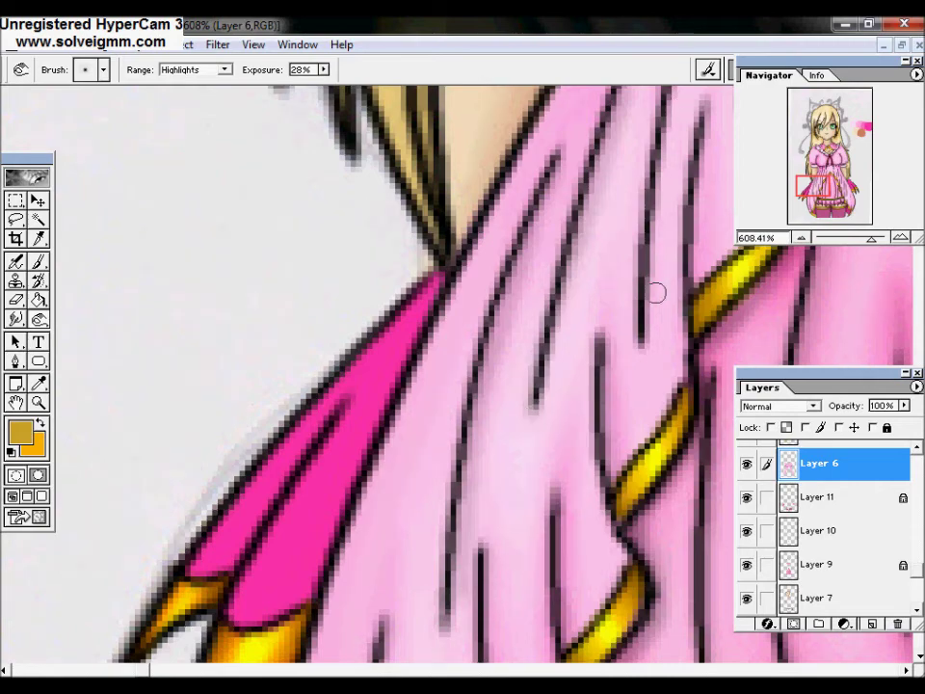
Burn softer shadows with larger brushes, including size 17, below the bust and around the red ribbon on Layer 6.
{"action": "scroll", "coordinate": [656, 293], "scroll_direction": "up", "scroll_amount": 5}
{"action": "scroll", "coordinate": [520, 289], "scroll_direction": "up", "scroll_amount": 5}
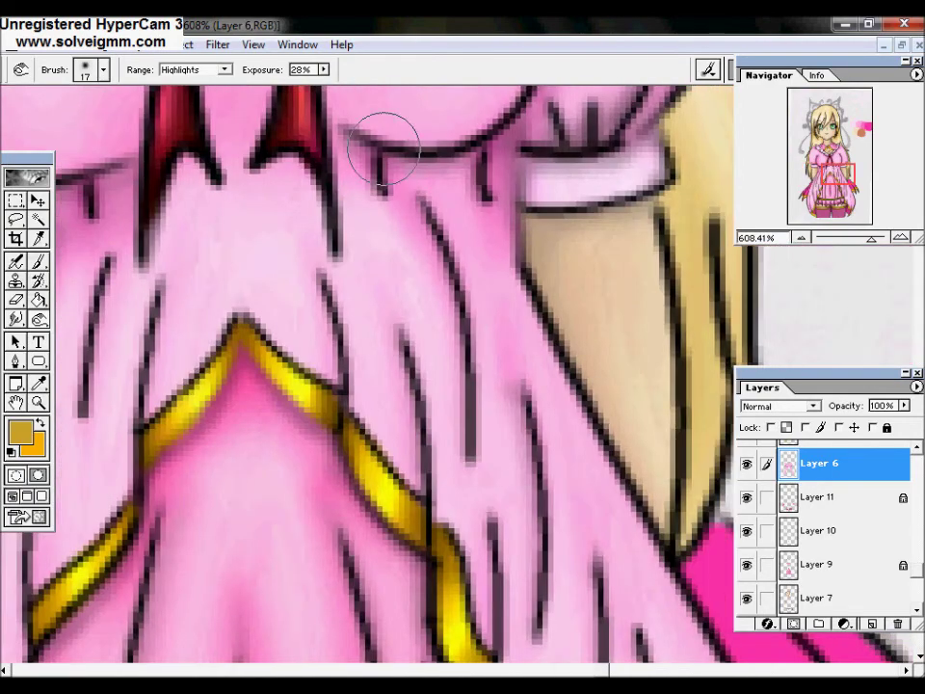
{"action": "left_click", "coordinate": [103, 69]}
{"action": "double_click", "coordinate": [35, 108]}
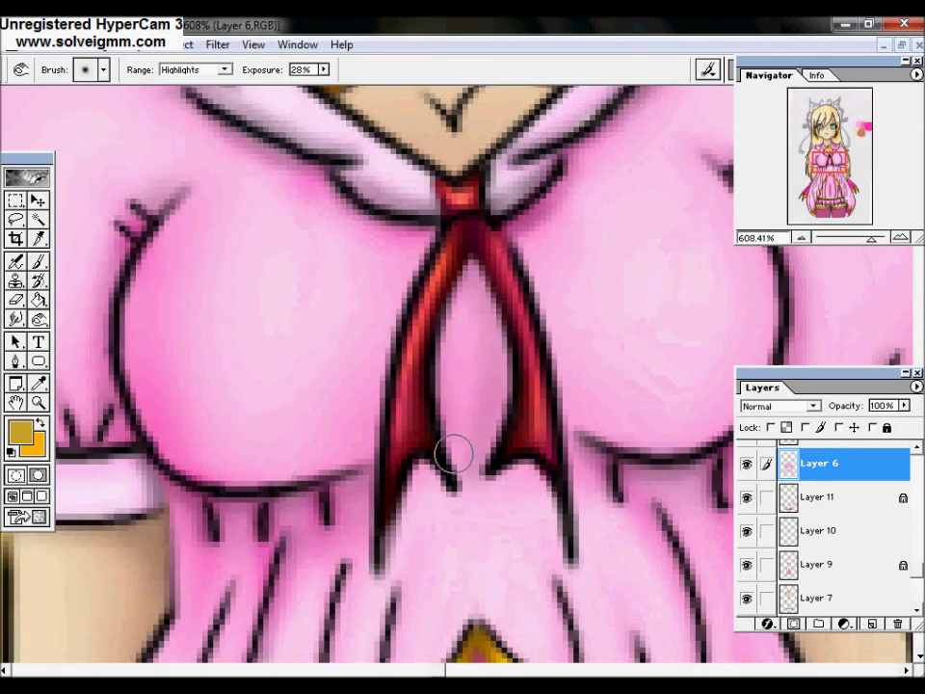
{"action": "left_click", "coordinate": [103, 70]}
{"action": "double_click", "coordinate": [182, 116]}
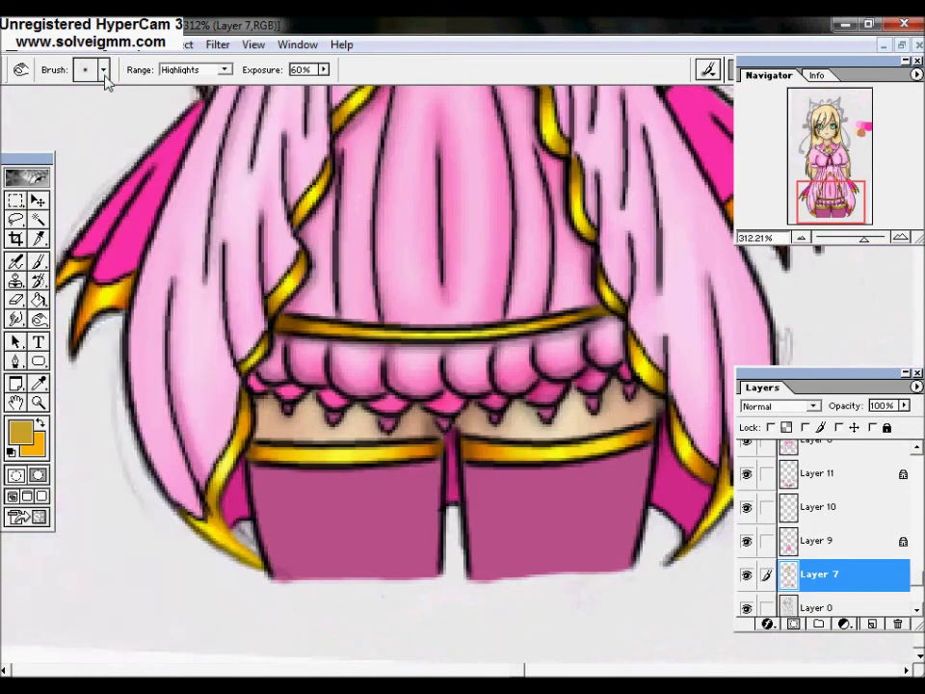
Burn the dark pink skirt lining behind the legs on Layer 7 at 60% exposure, using Midtones with a size 17 brush and Highlights with a small one.
{"action": "left_click", "coordinate": [103, 70]}
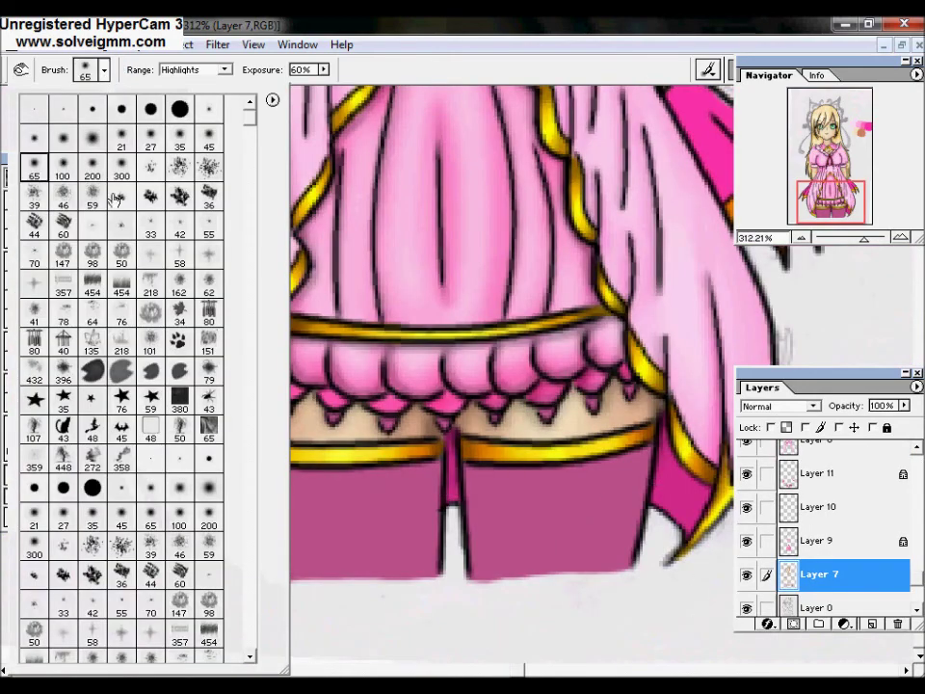
{"action": "key", "text": "Escape"}
{"action": "right_click", "coordinate": [713, 424]}
{"action": "left_click", "coordinate": [741, 479]}
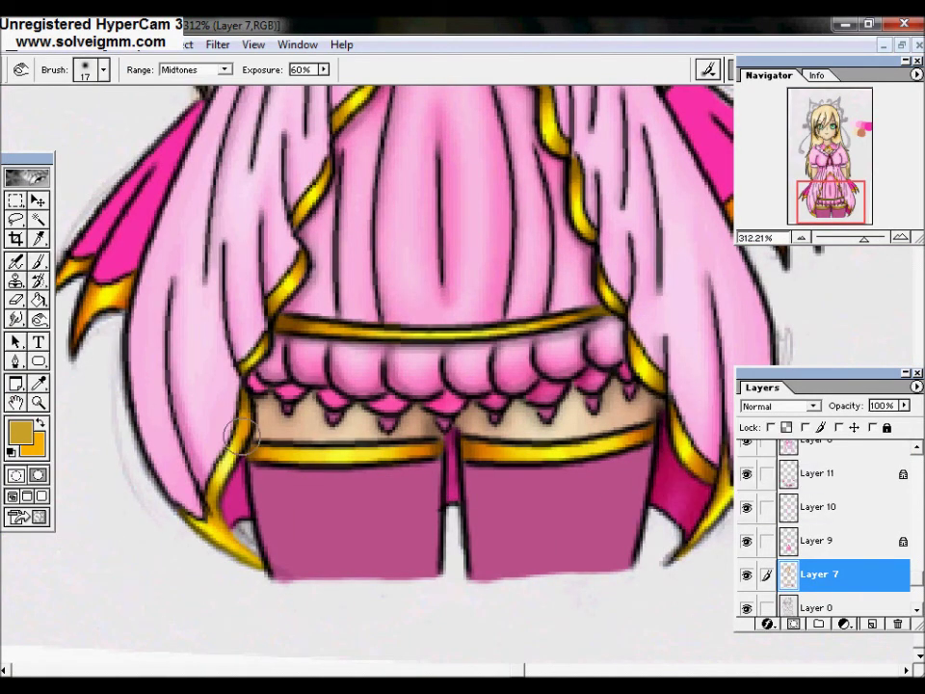
{"action": "key", "text": "alt+shift+h"}
{"action": "left_click", "coordinate": [103, 70]}
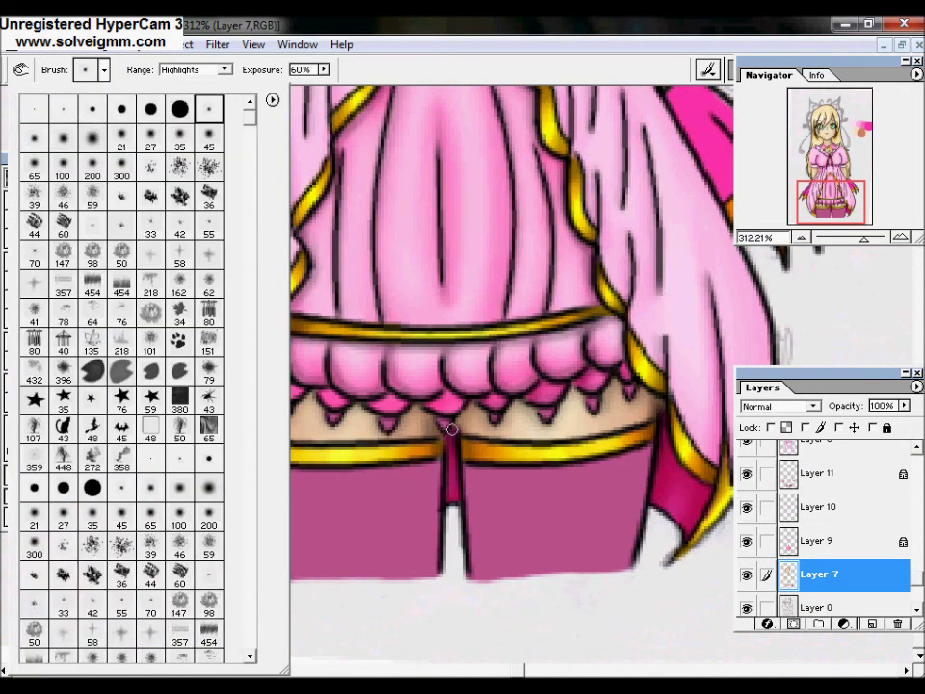
{"action": "double_click", "coordinate": [182, 115]}
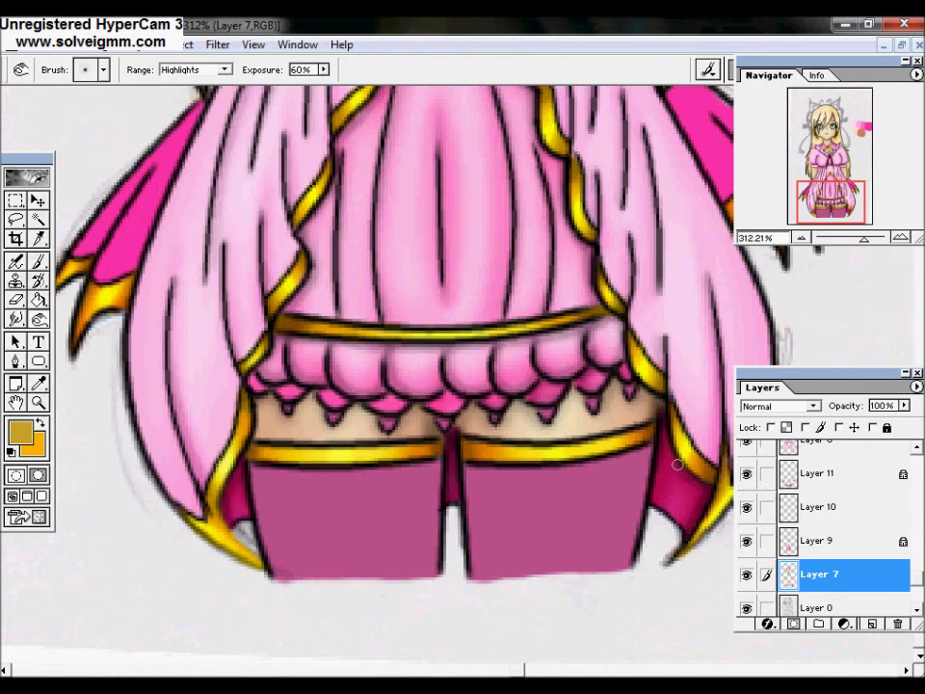
Burn shadows along the edges of both stockings on Layer 11, using a soft size 27 brush on Midtones at 60% exposure.
{"action": "left_click", "coordinate": [819, 473]}
{"action": "left_click", "coordinate": [104, 70]}
{"action": "double_click", "coordinate": [69, 103]}
{"action": "key", "text": "alt+shift+m"}
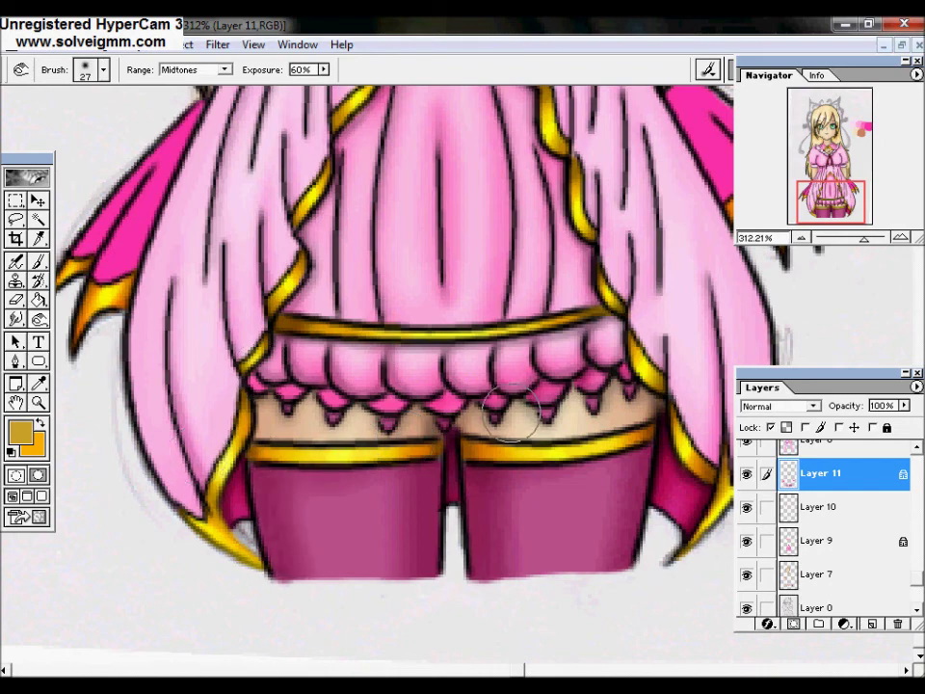
{"action": "key", "text": "alt+shift+h"}
{"action": "left_click_drag", "start_coordinate": [437, 428], "coordinate": [444, 592]}
Dodge the middle of both stockings with a soft size 65 brush on Midtones at 61% exposure.
{"action": "key", "text": "shift+o"}
{"action": "left_click", "coordinate": [104, 70]}
{"action": "left_click", "coordinate": [116, 192]}
{"action": "right_click", "coordinate": [410, 503]}
{"action": "left_click", "coordinate": [413, 573]}
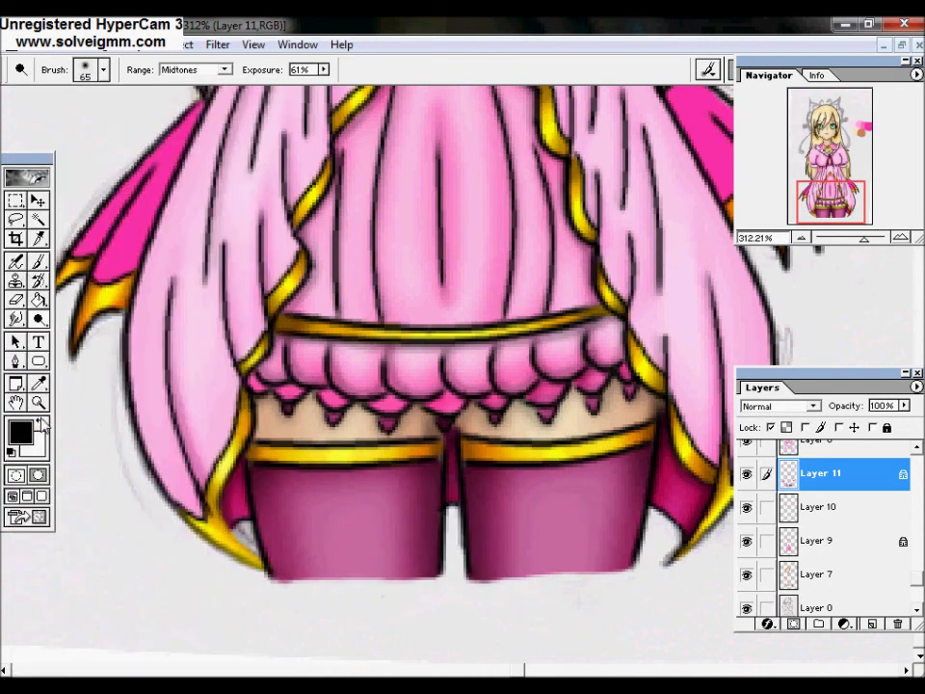
{"action": "left_click", "coordinate": [39, 260]}
{"action": "left_click", "coordinate": [103, 69]}
{"action": "scroll", "coordinate": [258, 367], "scroll_direction": "down", "scroll_amount": 3}
{"action": "scroll", "coordinate": [248, 605], "scroll_direction": "down", "scroll_amount": 1}
{"action": "double_click", "coordinate": [179, 631]}
{"action": "left_click", "coordinate": [349, 517]}
{"action": "left_click", "coordinate": [301, 559]}
{"action": "key", "text": "ctrl+z"}
Dodge a light heart pattern onto both stockings on Layer 11 with the size 80 heart-shaped brush at 61% exposure.
{"action": "key", "text": "o"}
{"action": "left_click", "coordinate": [103, 70]}
{"action": "double_click", "coordinate": [91, 466]}
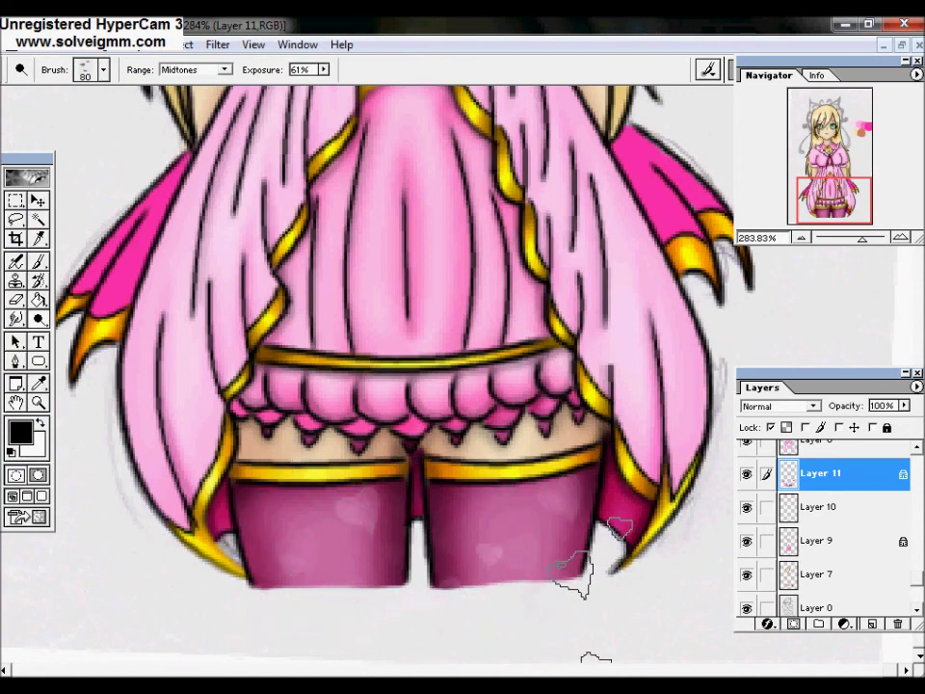
{"action": "right_click", "coordinate": [473, 517]}
{"action": "left_click", "coordinate": [503, 596]}
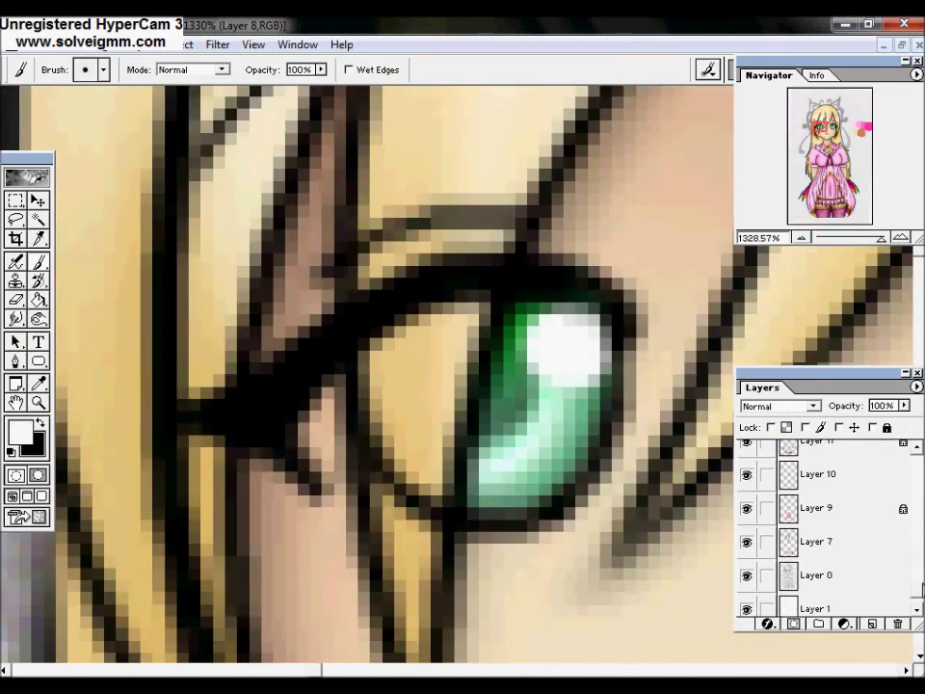
Paint the white of the eye at its outer corner on Layer 7 with a small white brush at 100% opacity.
{"action": "left_click", "coordinate": [848, 522]}
{"action": "left_click", "coordinate": [828, 555]}
{"action": "left_click_drag", "start_coordinate": [351, 384], "coordinate": [318, 443]}
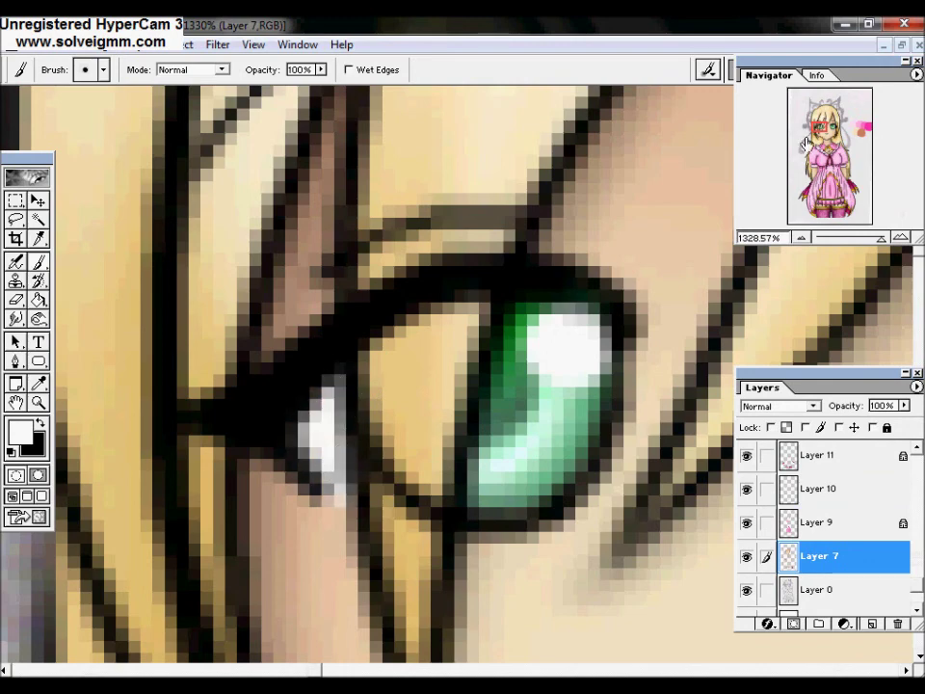
{"action": "left_click_drag", "start_coordinate": [651, 405], "coordinate": [584, 96]}
{"action": "left_click_drag", "start_coordinate": [96, 144], "coordinate": [607, 92]}
Airbrush a soft pink blush on the cheek below the eye on Layer 7 at 5% pressure.
{"action": "left_click", "coordinate": [19, 432]}
{"action": "key", "text": "Return"}
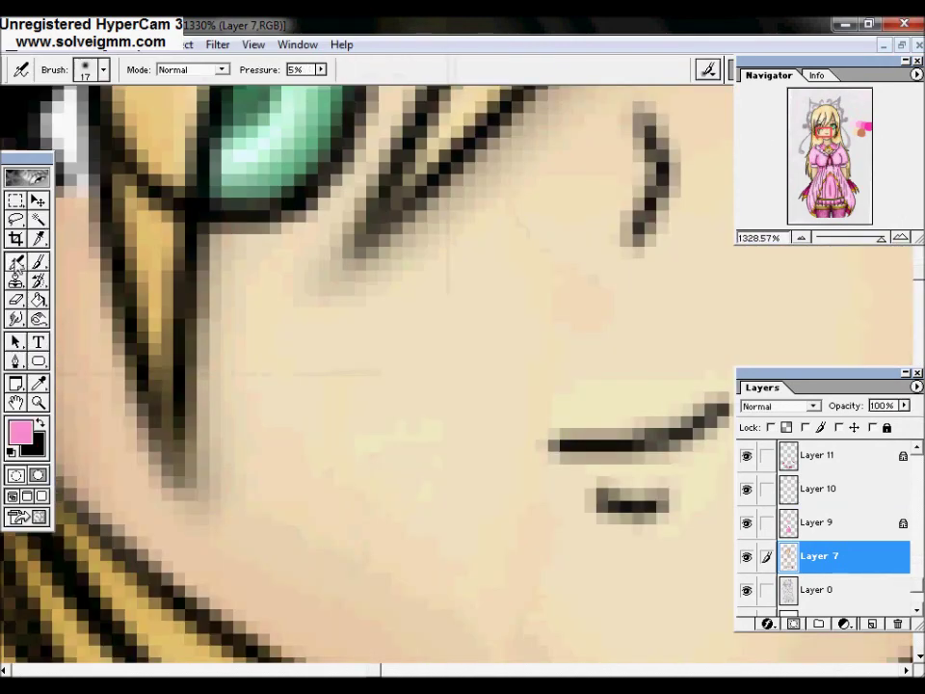
{"action": "left_click", "coordinate": [104, 70]}
{"action": "key", "text": "Return"}
{"action": "left_click_drag", "start_coordinate": [227, 308], "coordinate": [270, 327]}
{"action": "left_click", "coordinate": [764, 186]}
{"action": "left_click_drag", "start_coordinate": [501, 265], "coordinate": [450, 244]}
{"action": "left_click", "coordinate": [824, 135]}
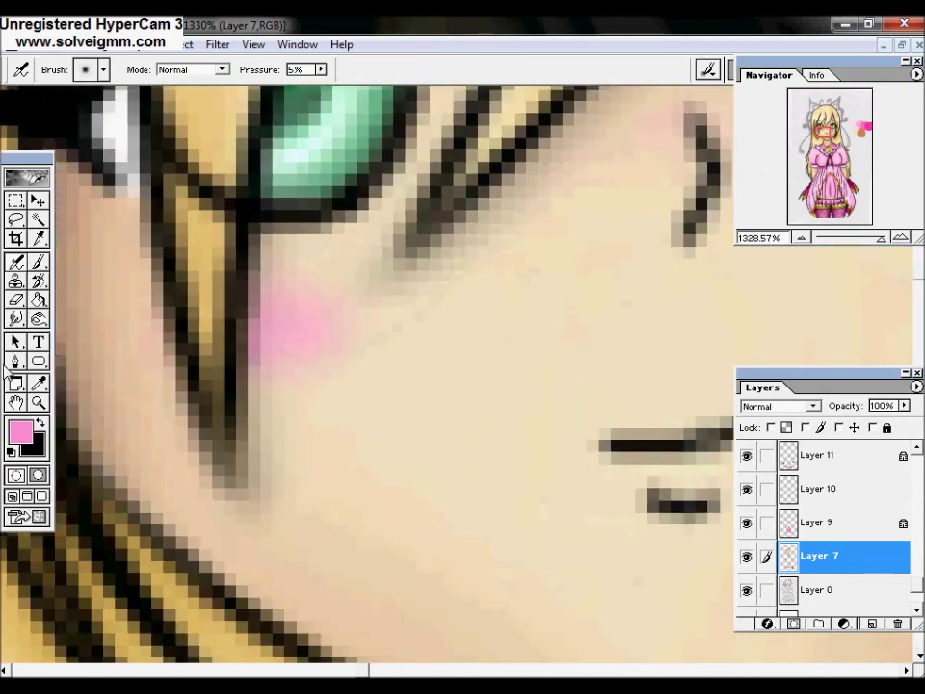
Paint a small white highlight on the cheek's blush with the Paintbrush on Layer 7.
{"action": "key", "text": "b"}
{"action": "left_click", "coordinate": [99, 103], "text": "alt"}
{"action": "left_click", "coordinate": [104, 69]}
{"action": "key", "text": "Return"}
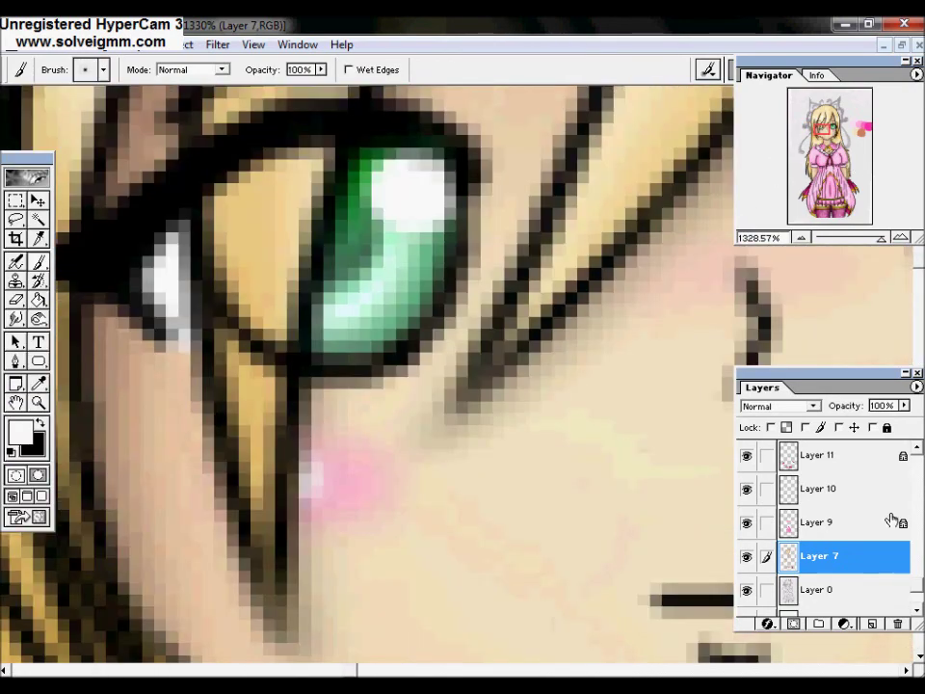
{"action": "scroll", "coordinate": [892, 522], "scroll_direction": "up", "scroll_amount": 3}
{"action": "left_click", "coordinate": [815, 525]}
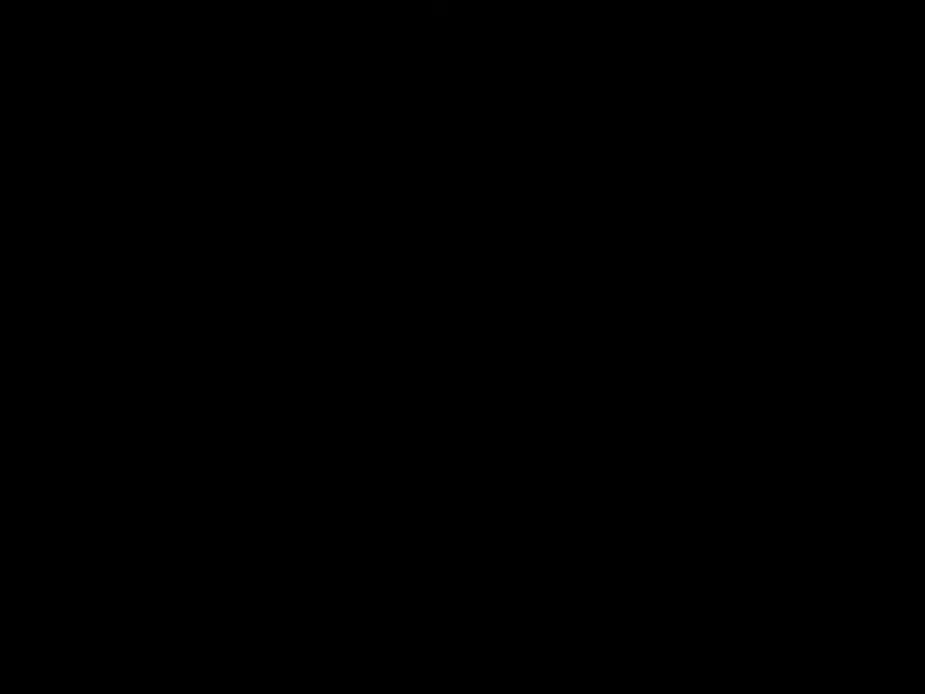